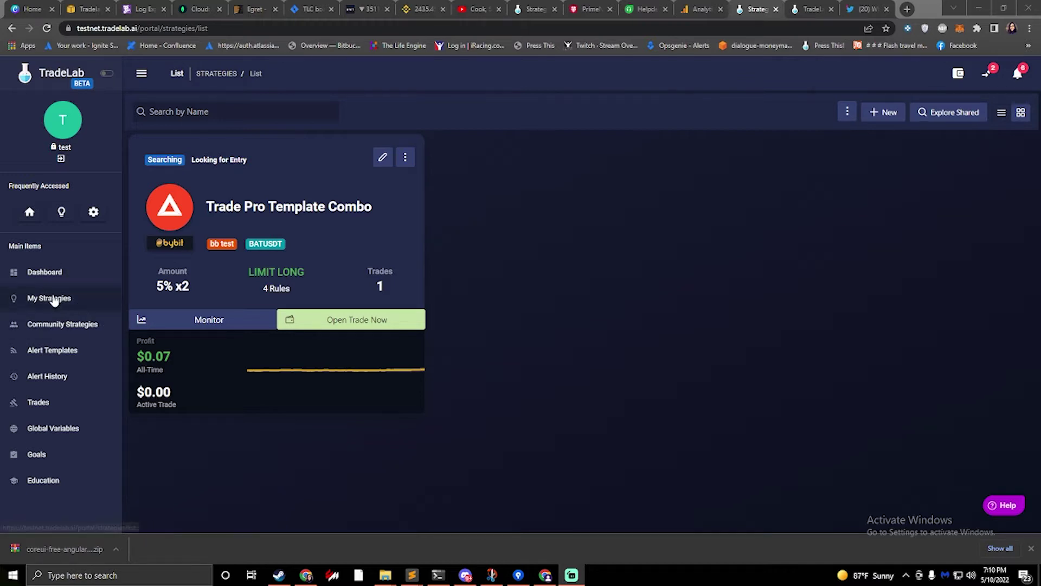
Copy the Generic TradingView Template from Community Strategies into your strategy list
click(71, 326)
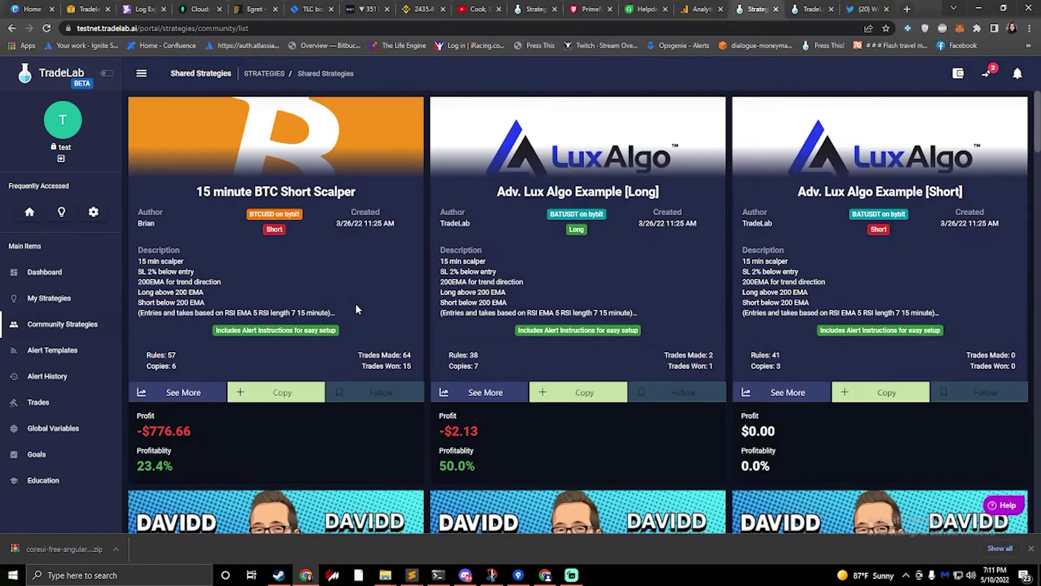
scroll(357, 305, down, 13)
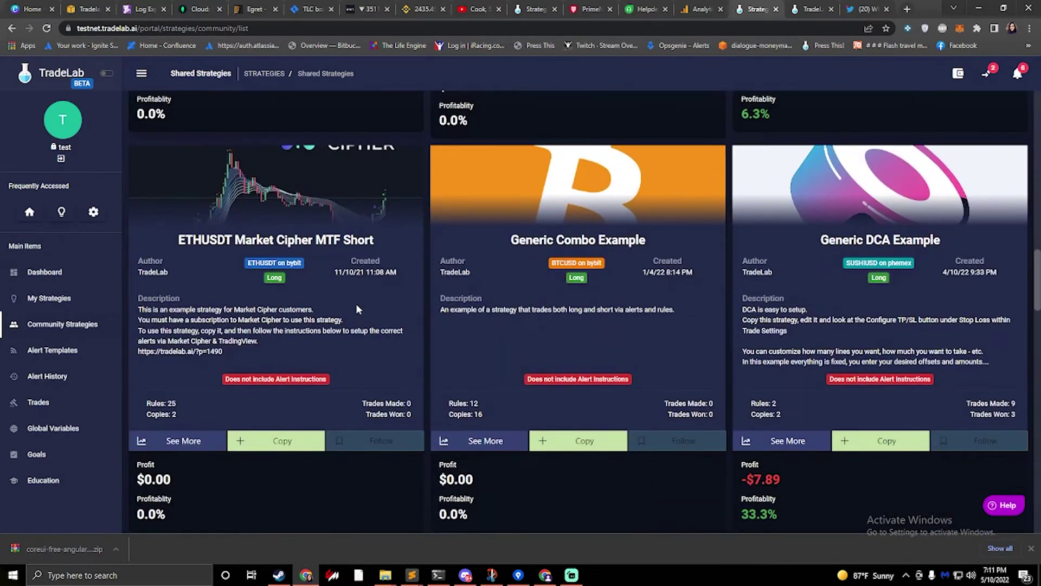
scroll(356, 304, down, 7)
click(276, 461)
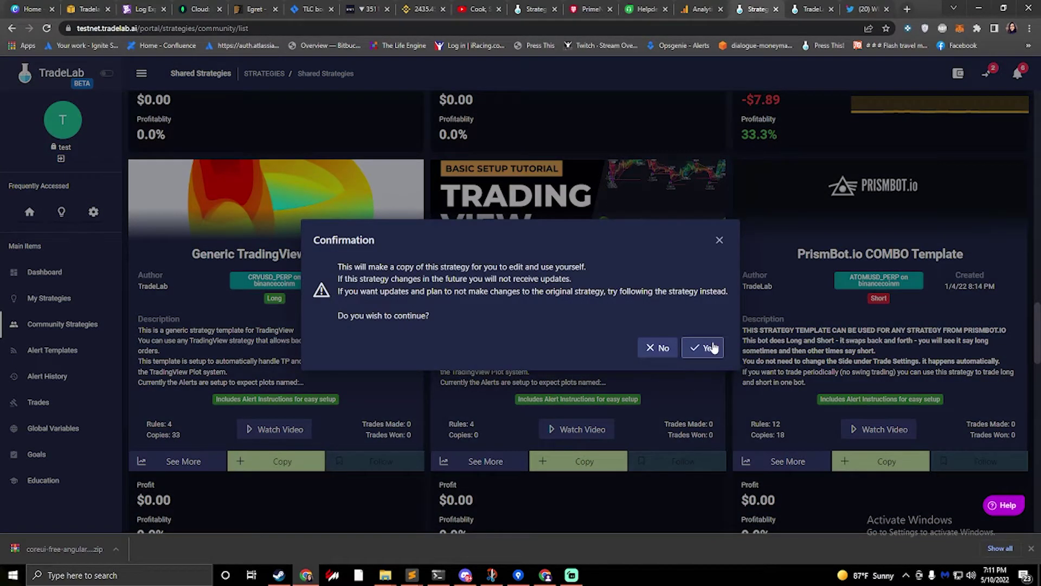
key(Return)
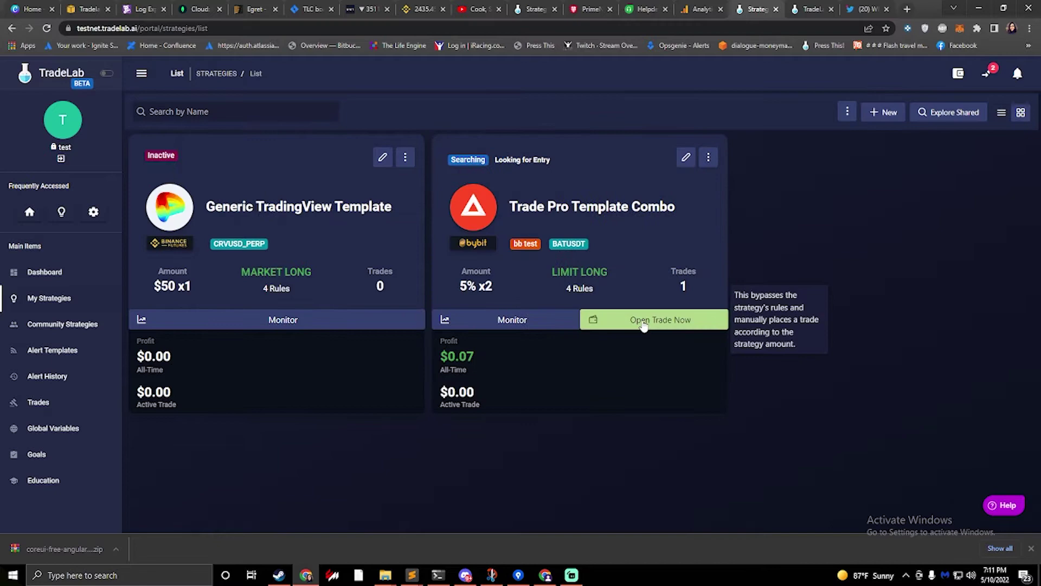
Start guided setup of the copied template on the bb test exchange with symbol BTCUSDT
click(383, 160)
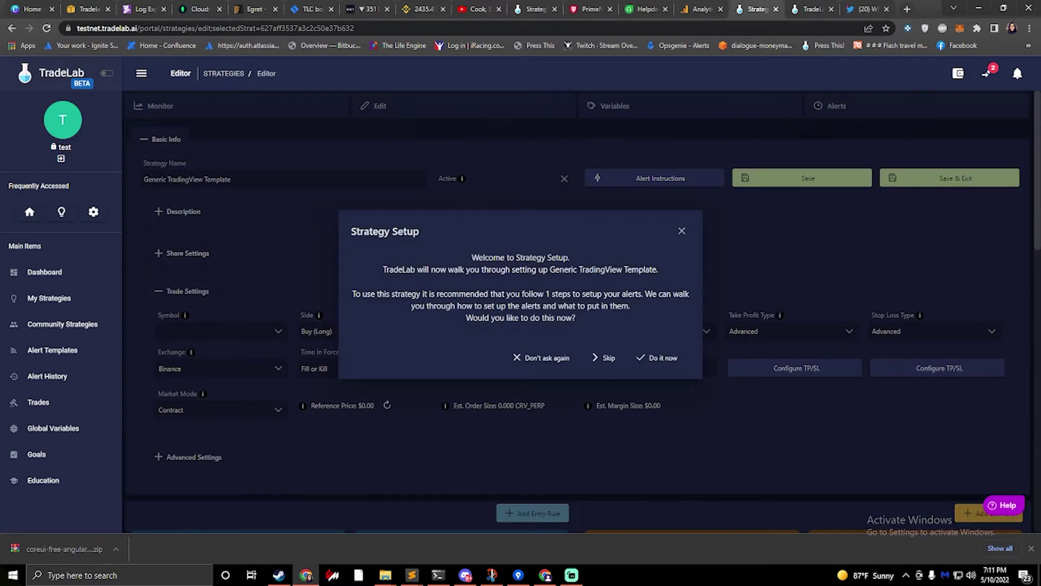
click(665, 360)
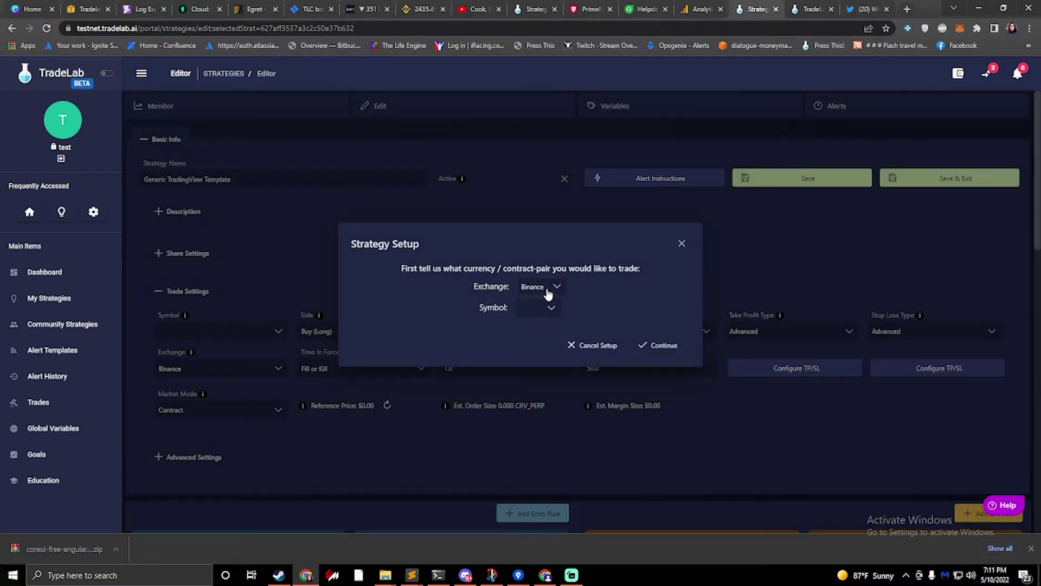
click(537, 310)
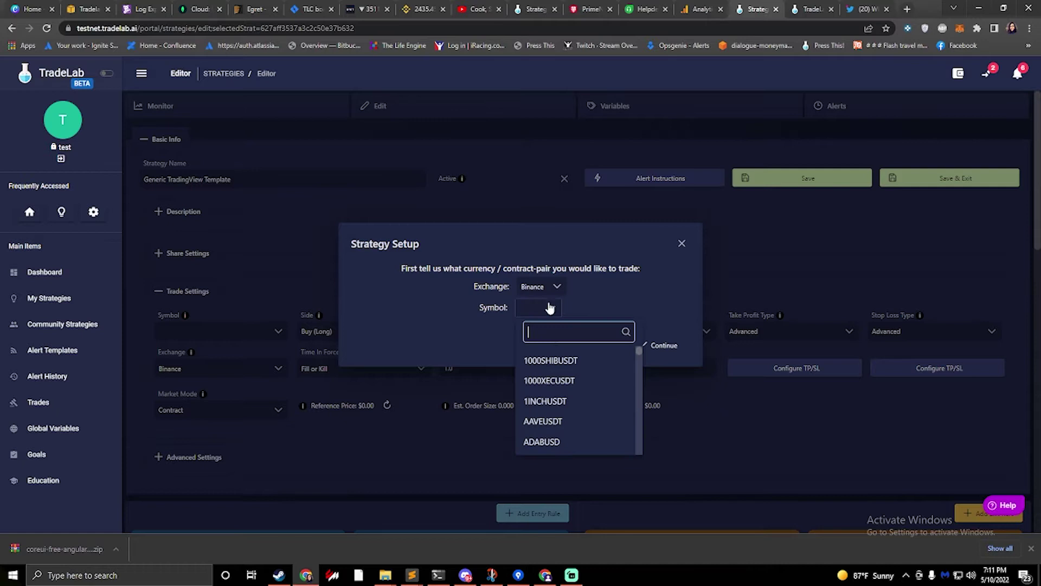
click(551, 288)
click(550, 326)
click(552, 310)
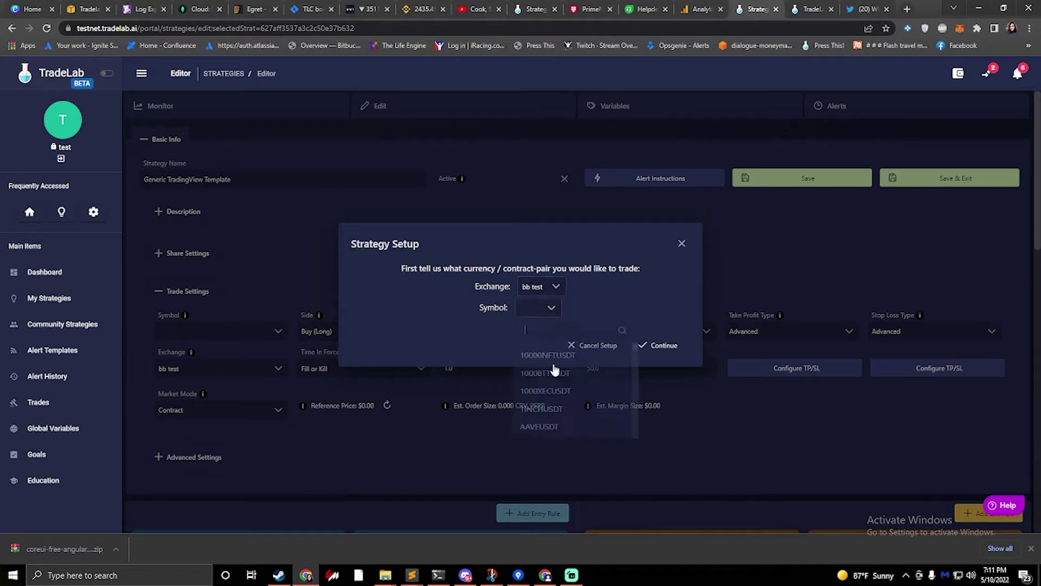
text(btc)
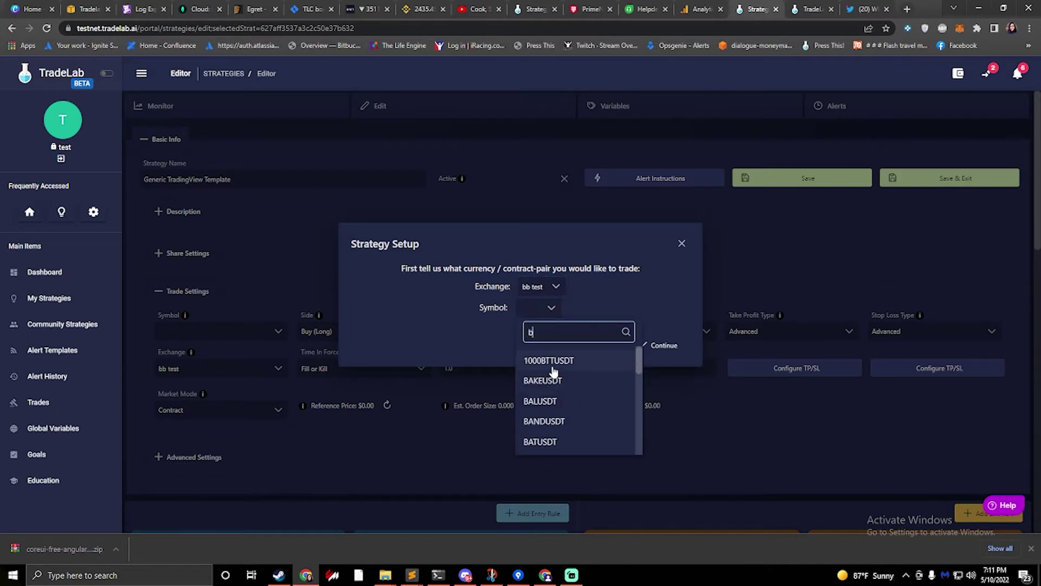
click(542, 381)
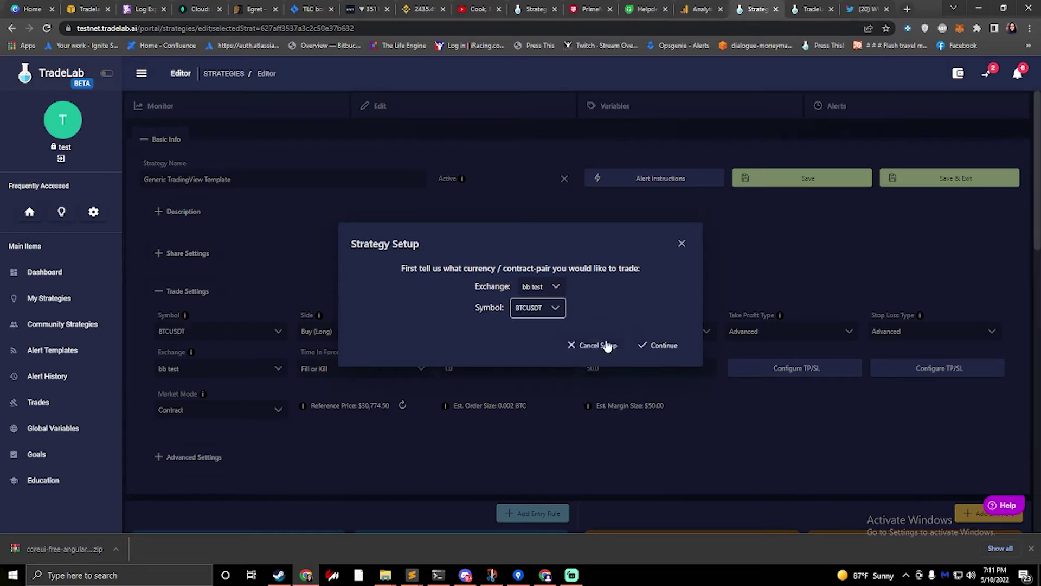
Review the TradingView Strategy Alert details, then finish the setup
click(663, 347)
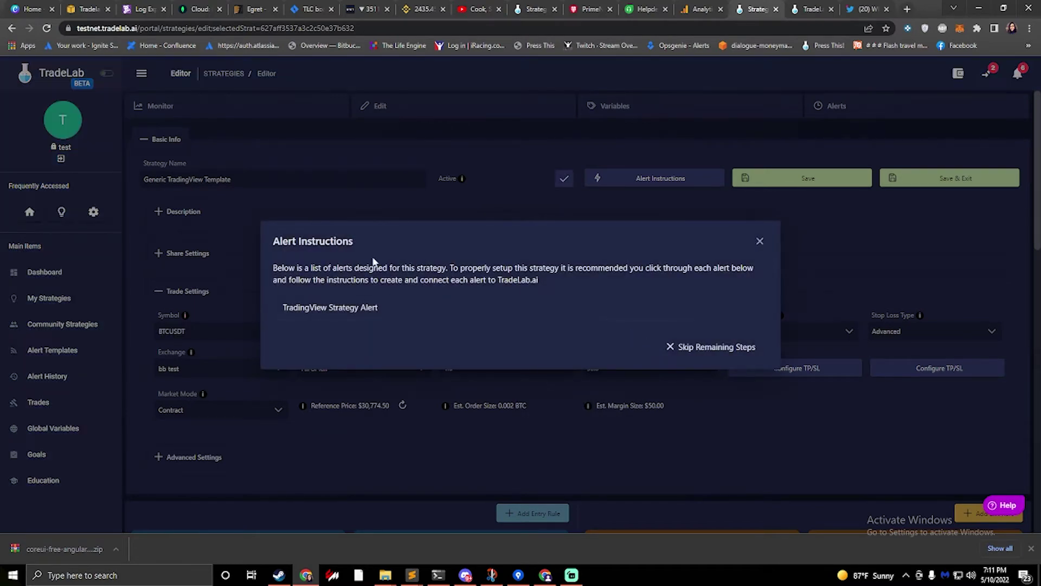
click(329, 314)
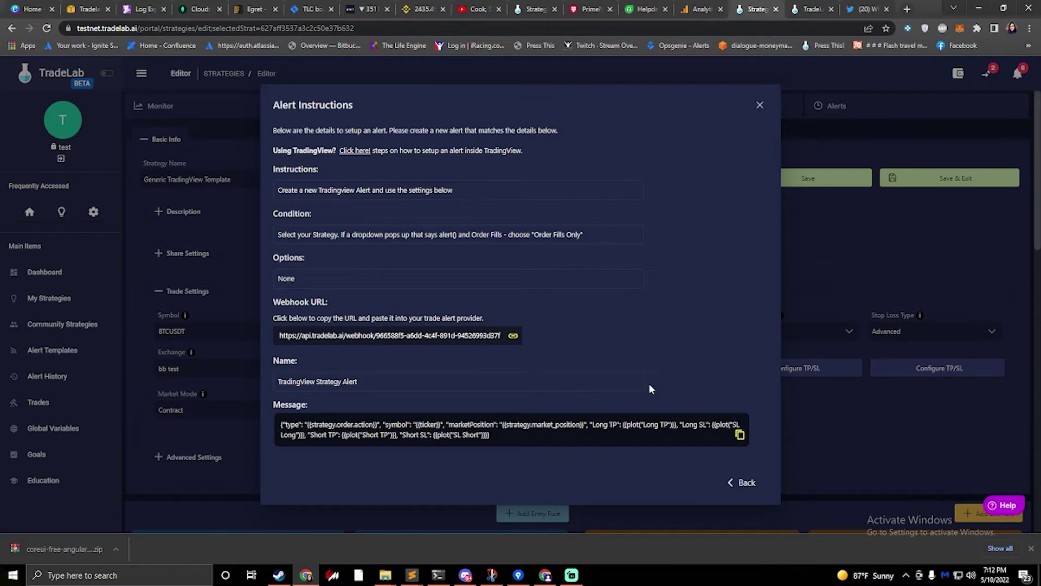
click(747, 482)
click(722, 350)
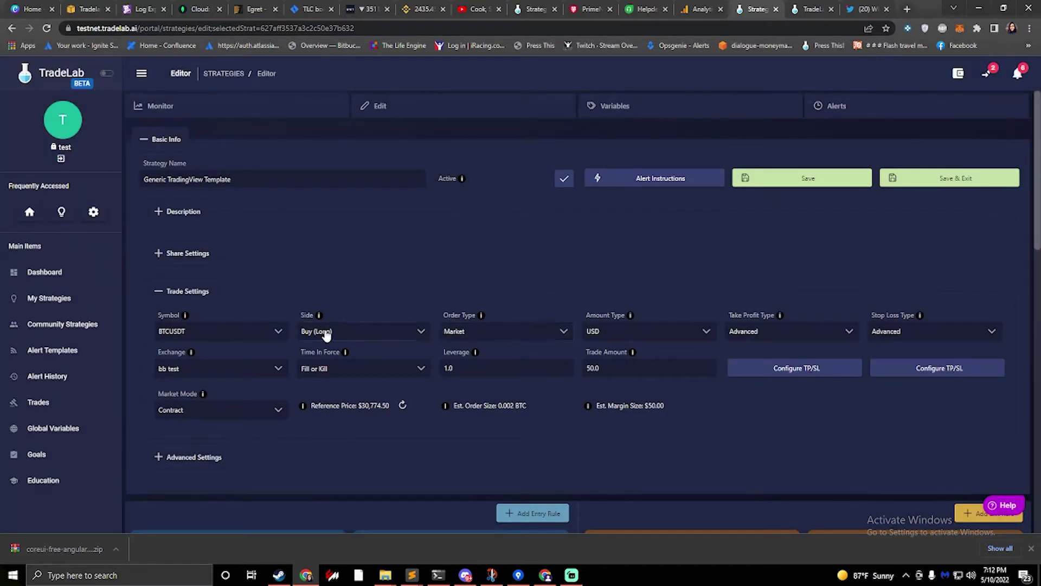
Scroll through the Long/Short Enter and Exit rule cards to review the template's rules
scroll(361, 279, down, 4)
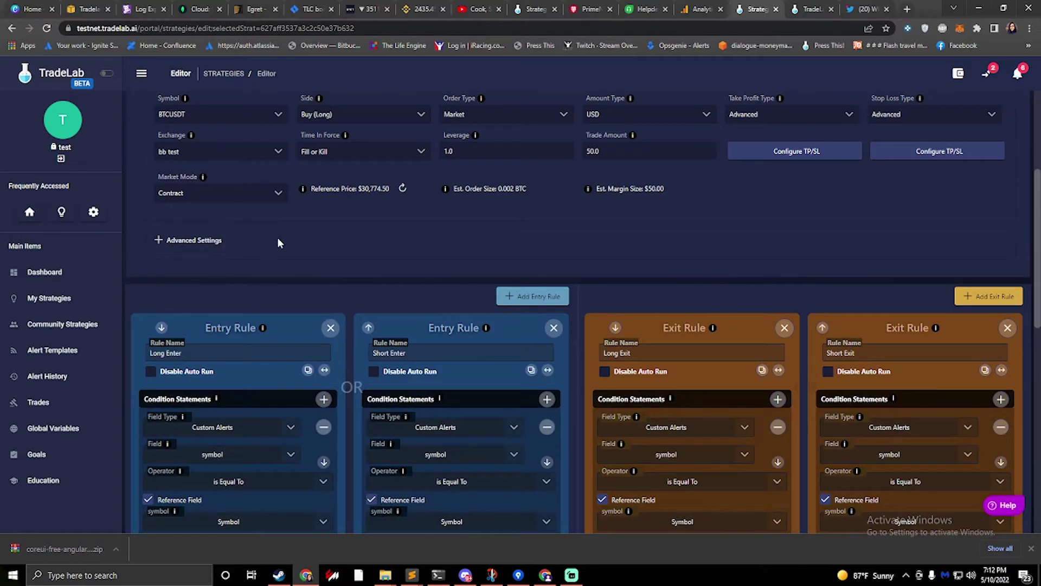
scroll(277, 242, down, 5)
scroll(265, 260, up, 3)
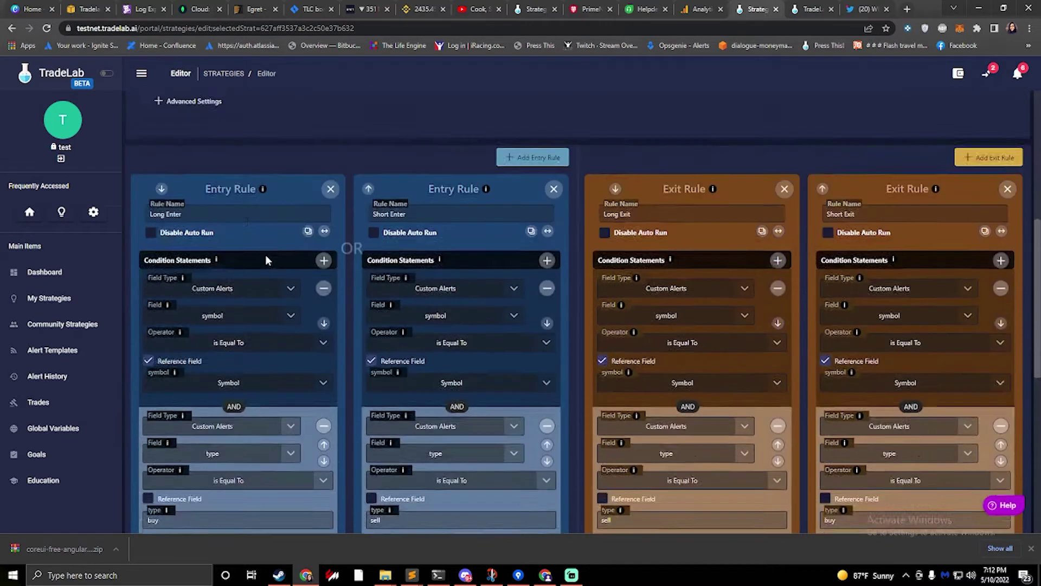
scroll(266, 260, up, 1)
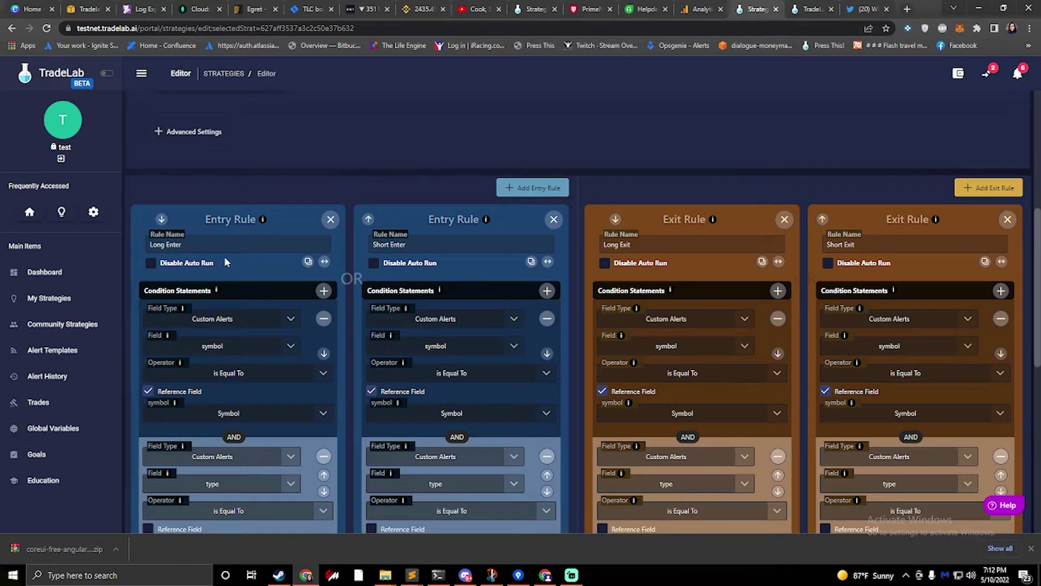
scroll(355, 247, down, 6)
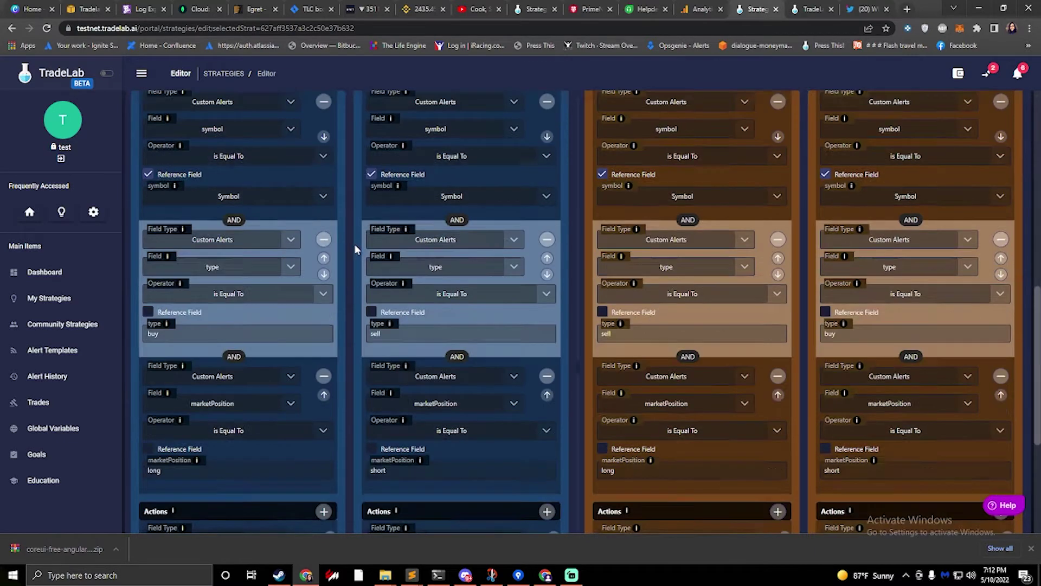
scroll(354, 243, up, 9)
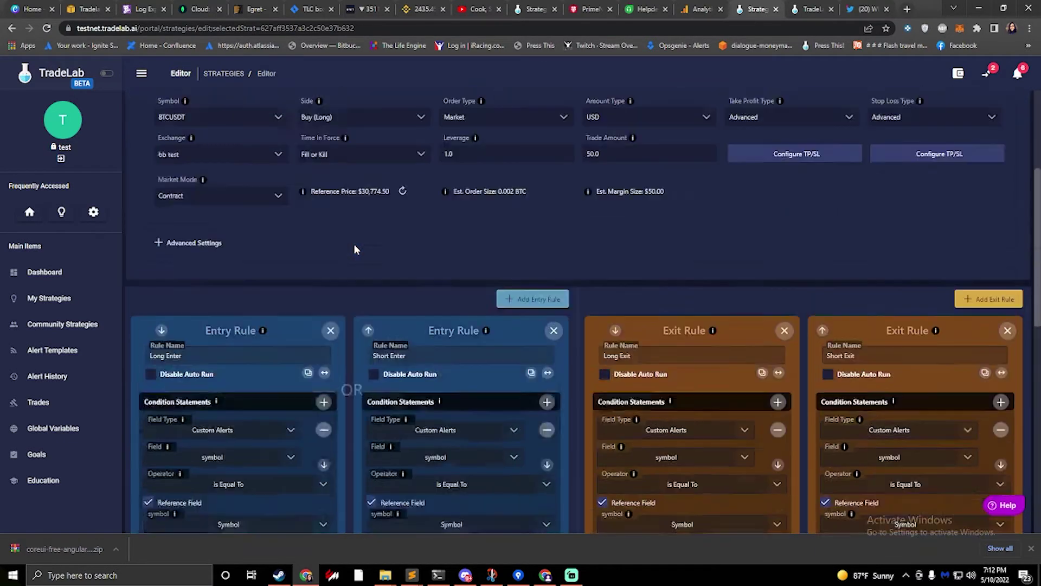
scroll(353, 258, down, 2)
scroll(184, 321, down, 3)
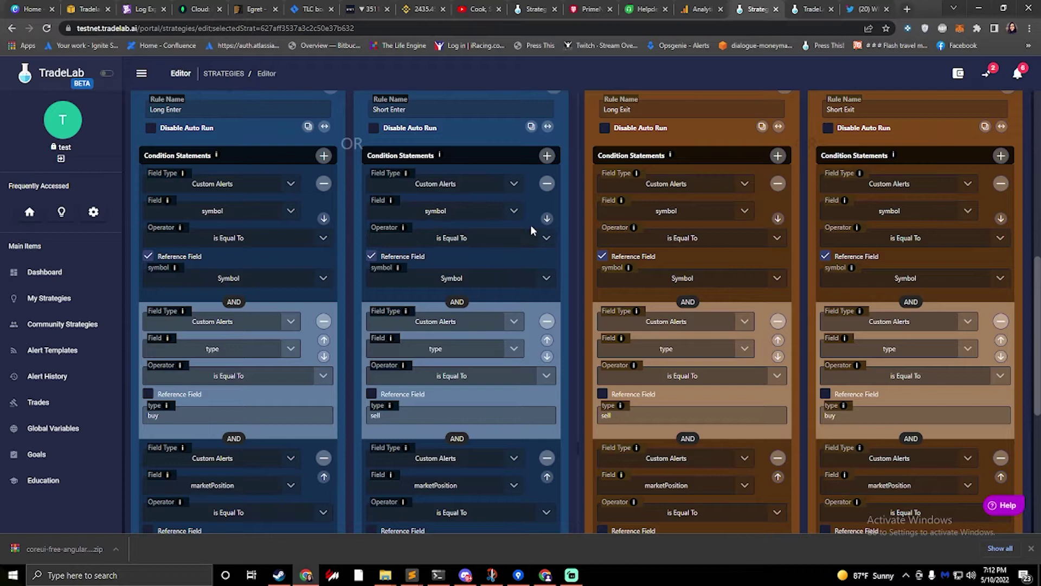
scroll(545, 249, up, 3)
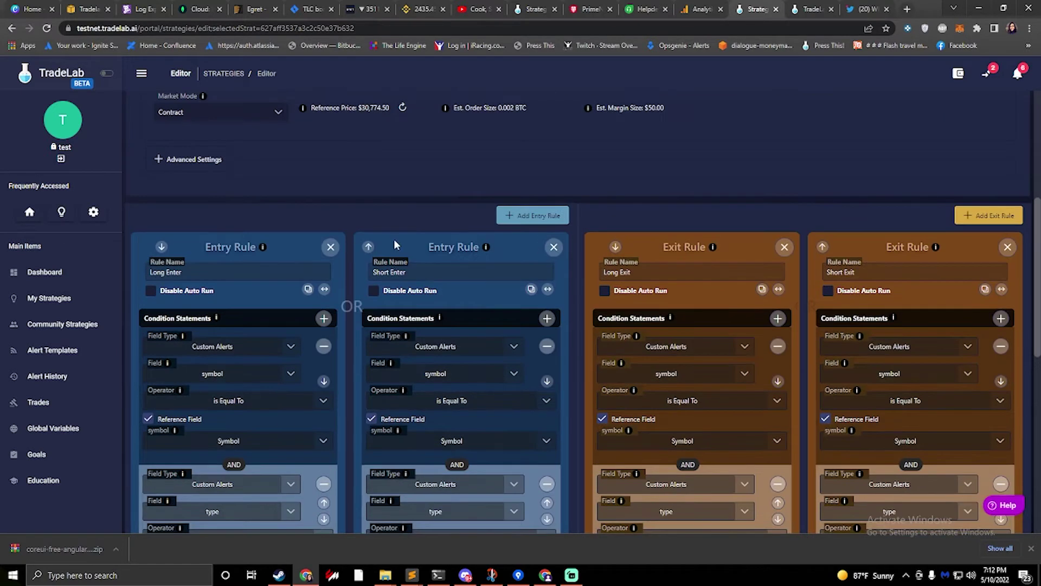
scroll(395, 245, down, 3)
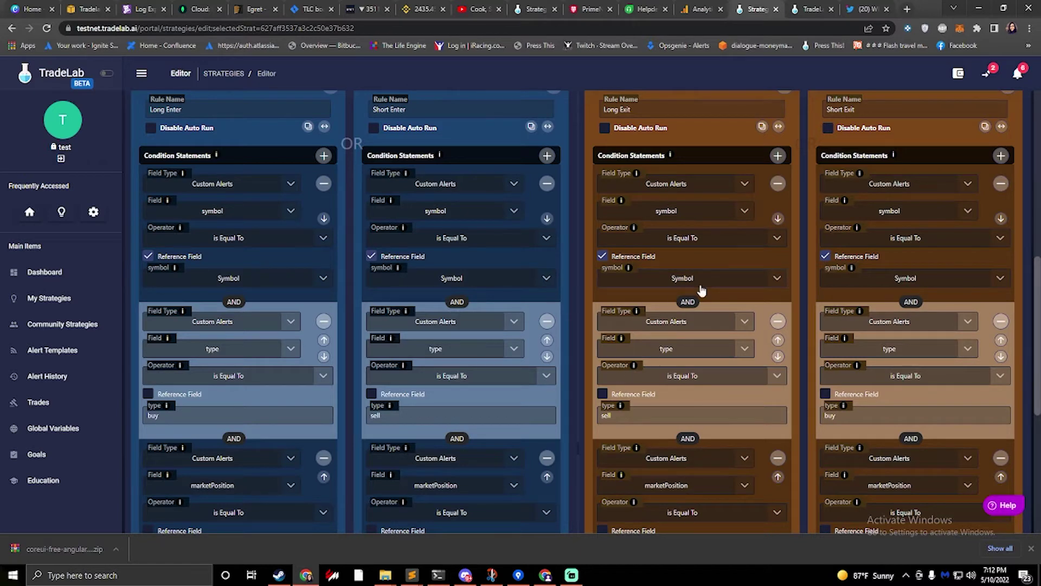
scroll(701, 291, up, 7)
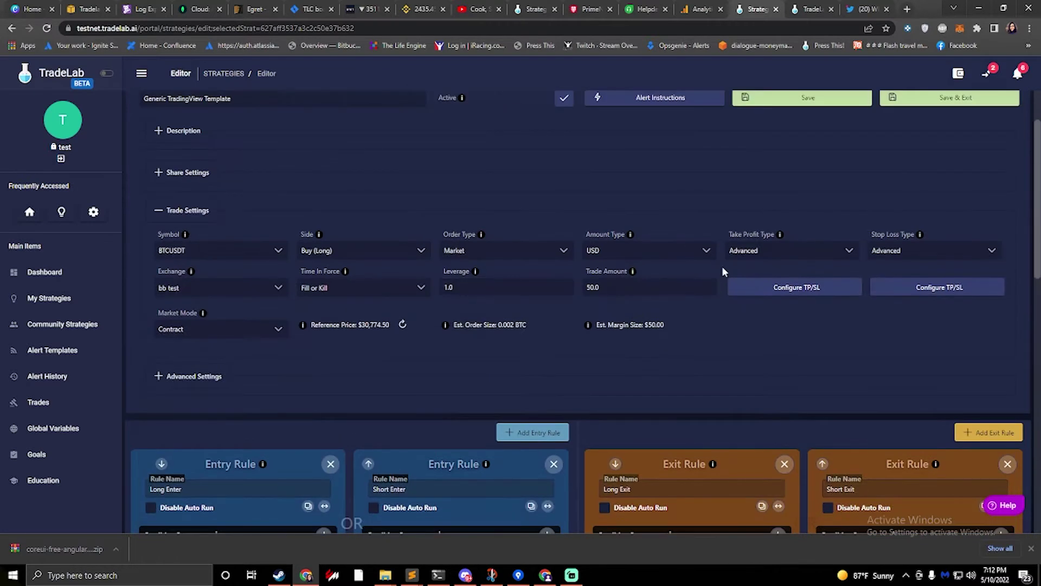
Add one stop loss line placed 2.0% from entry in the TP/SL Line Builder
click(764, 291)
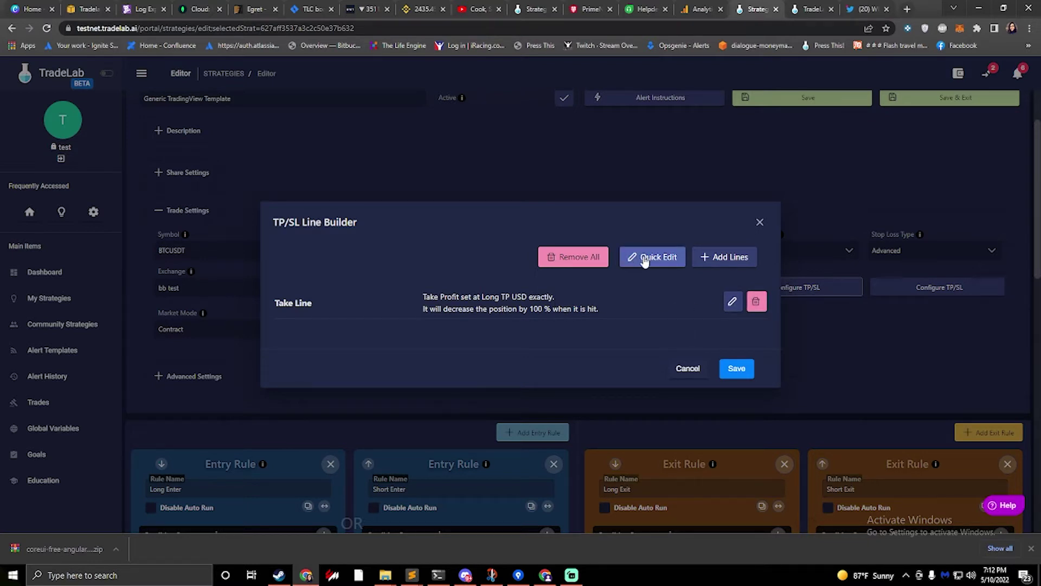
click(725, 257)
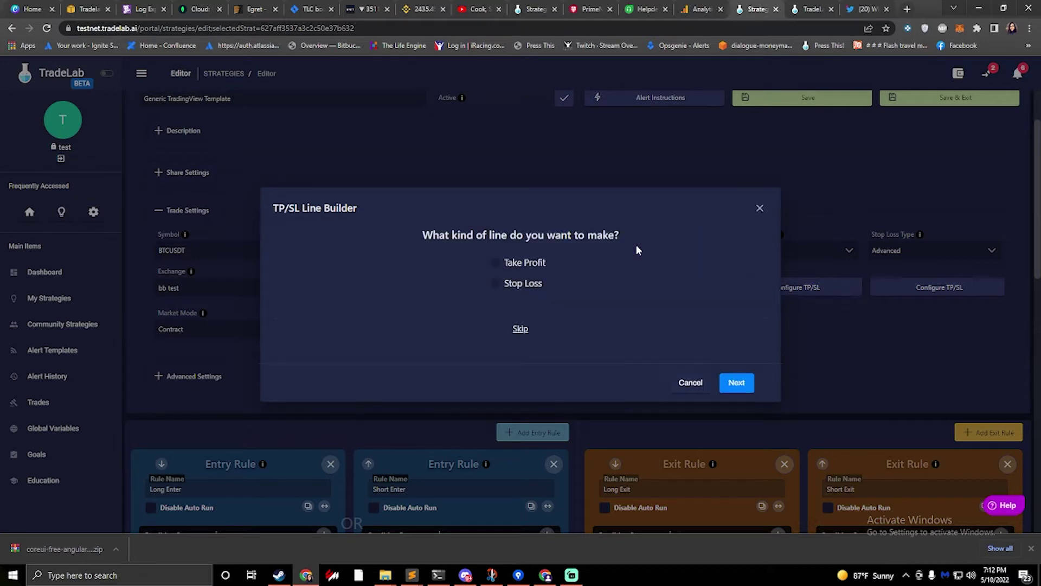
click(510, 287)
click(736, 382)
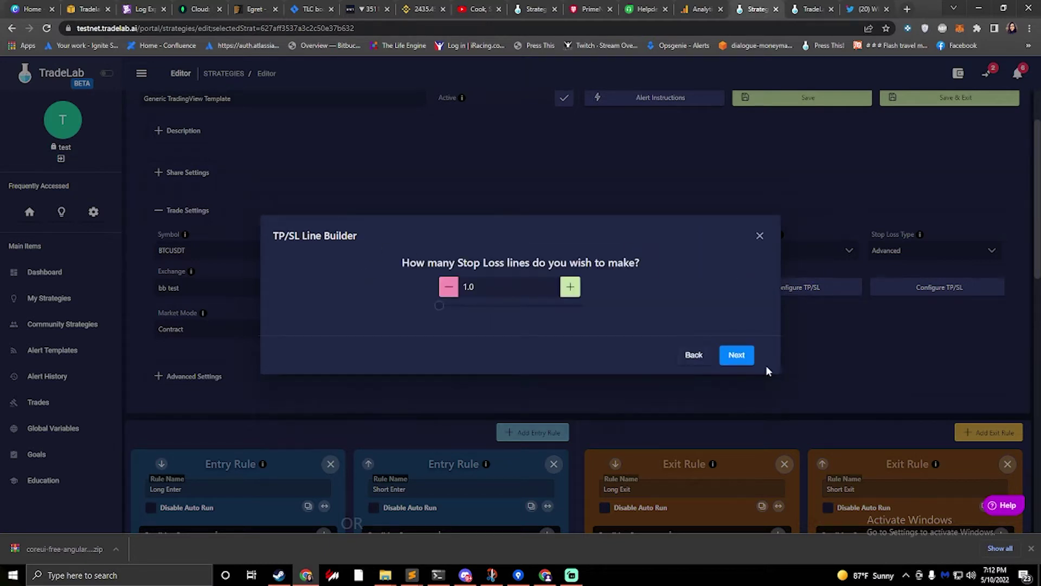
click(736, 355)
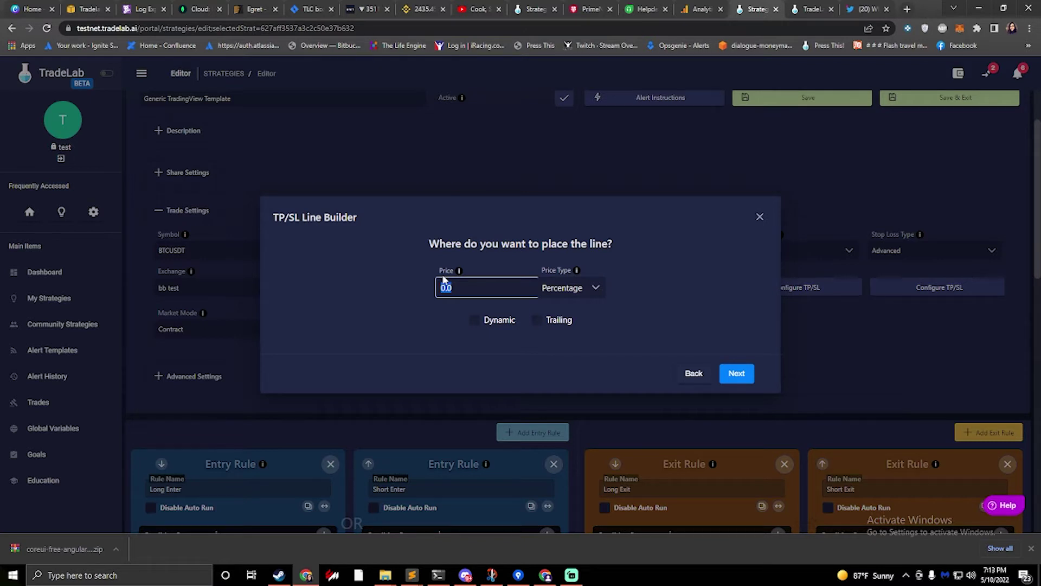
text(2.0)
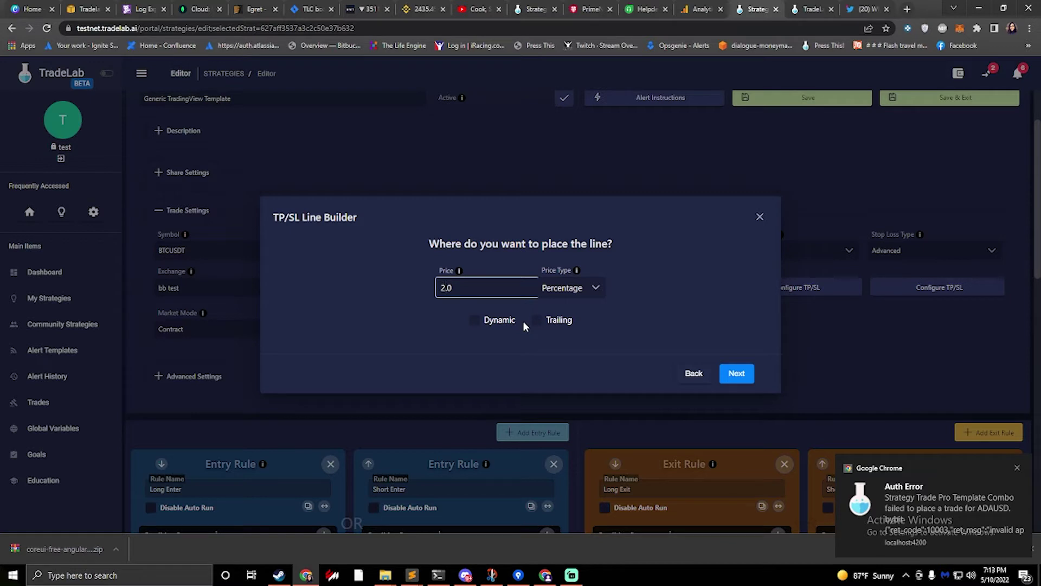
click(739, 374)
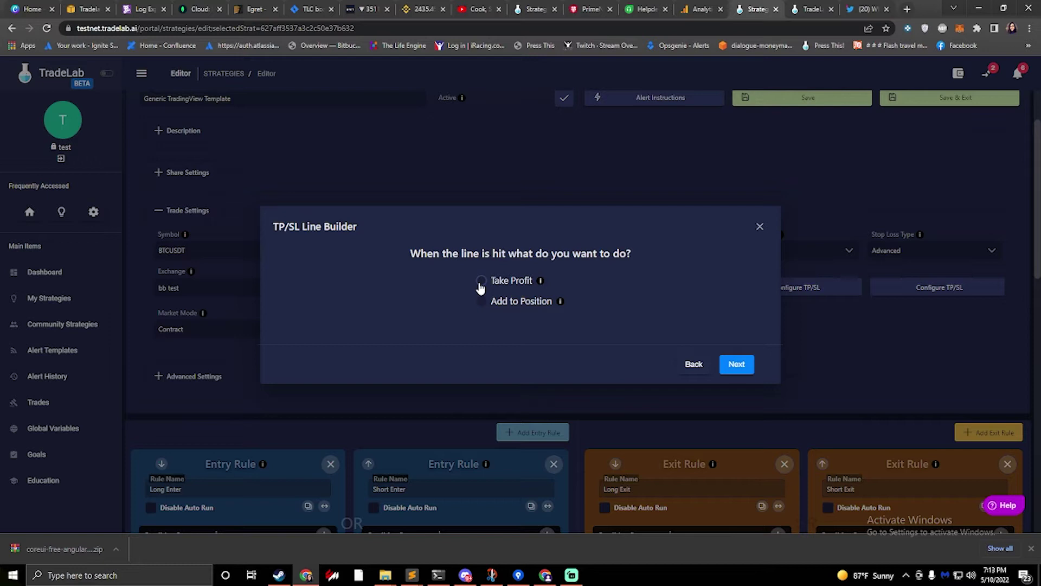
Make the Stop Line close 100% of the position as a market order
click(480, 285)
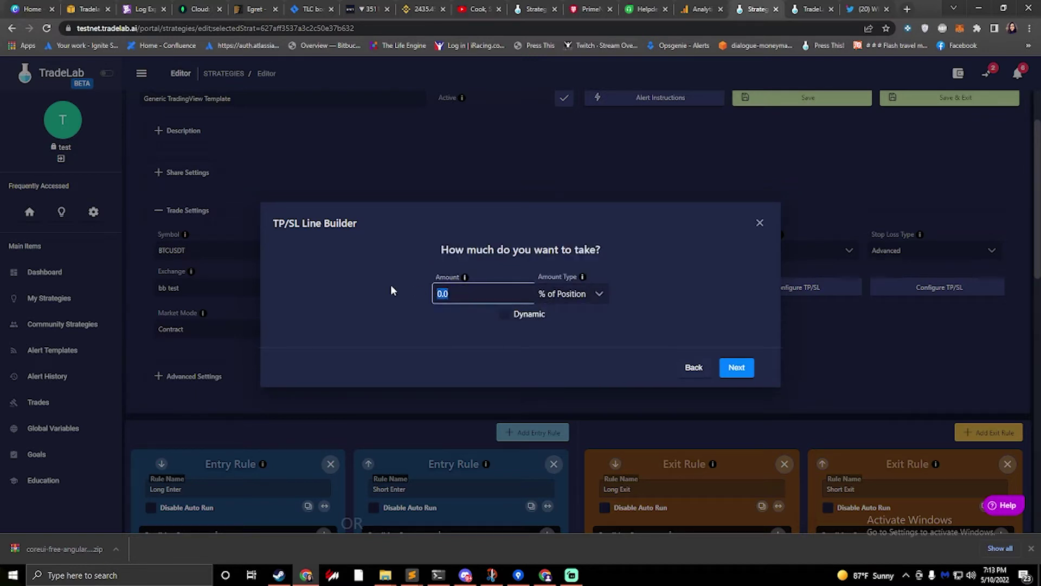
text(100)
click(737, 367)
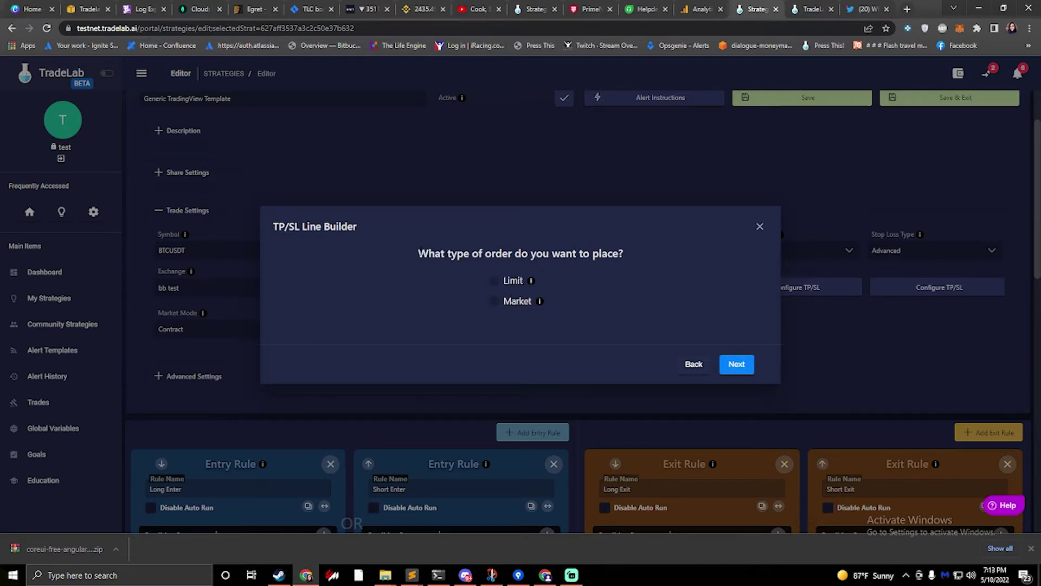
click(494, 303)
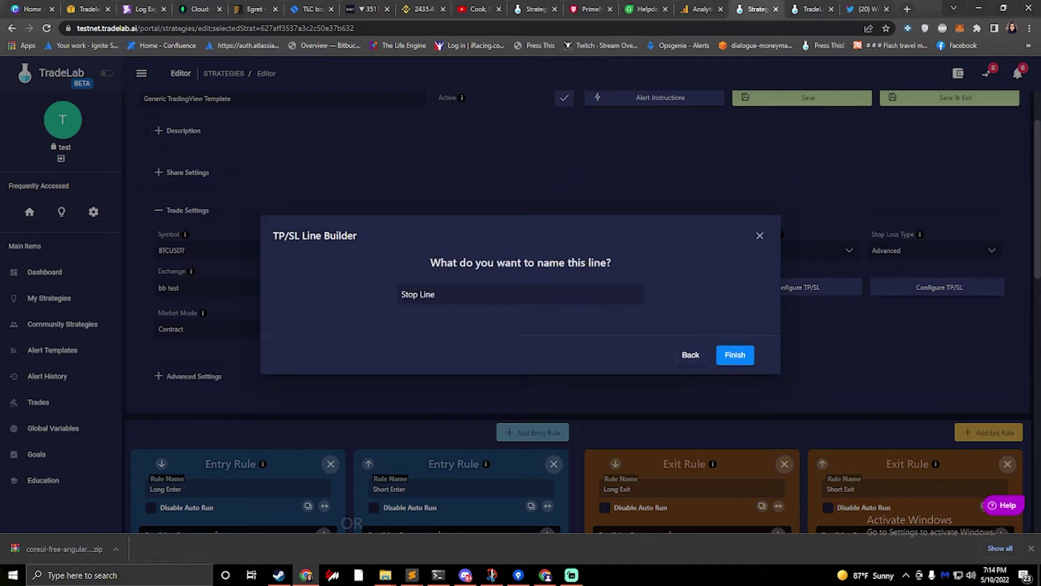
triple_click(600, 297)
click(735, 355)
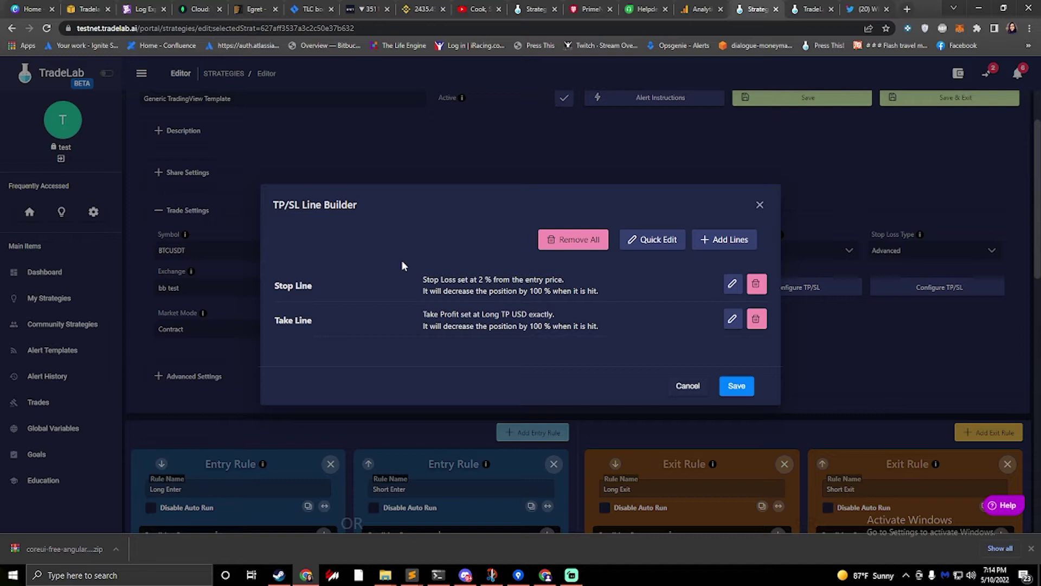
In Quick Edit, switch the Take Line price from dynamic to USD Exact Price
click(655, 240)
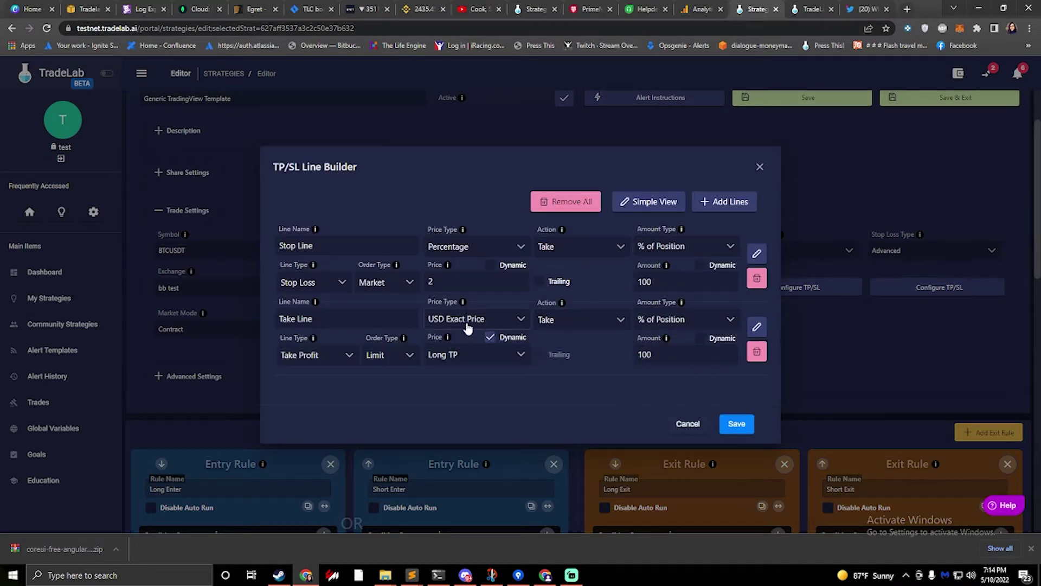
click(470, 355)
click(472, 355)
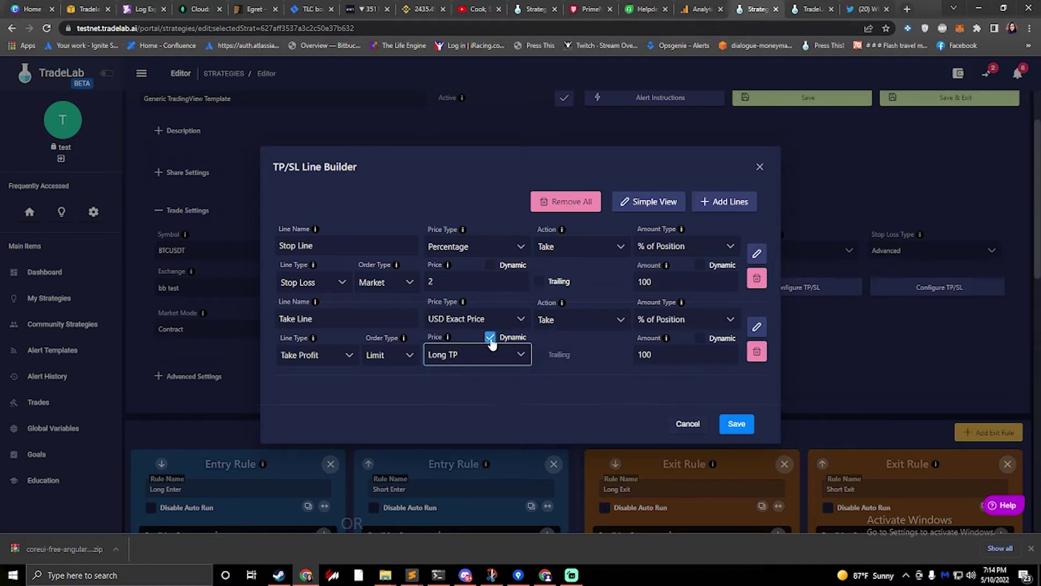
click(491, 336)
double_click(437, 355)
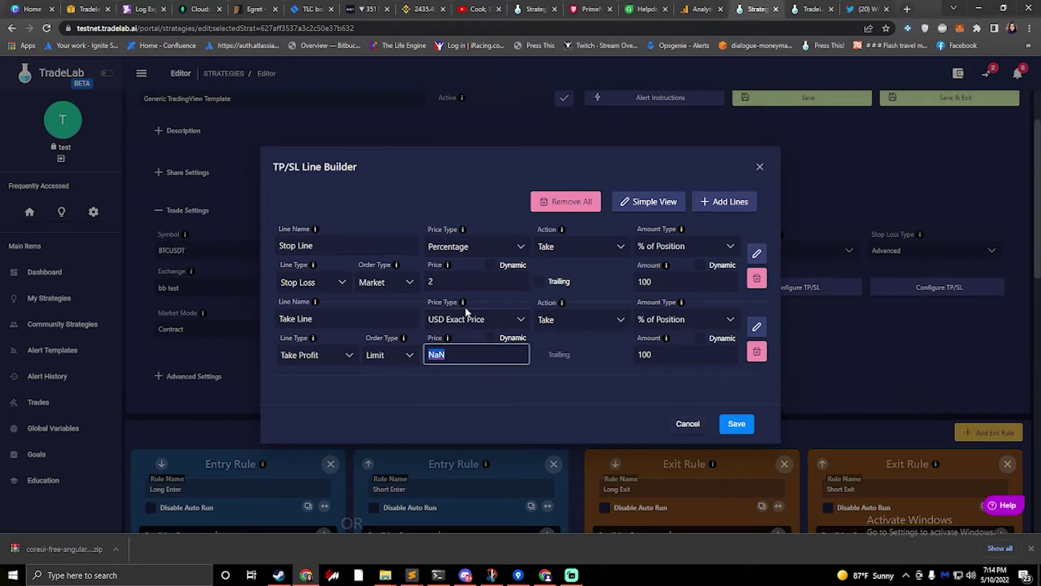
click(469, 324)
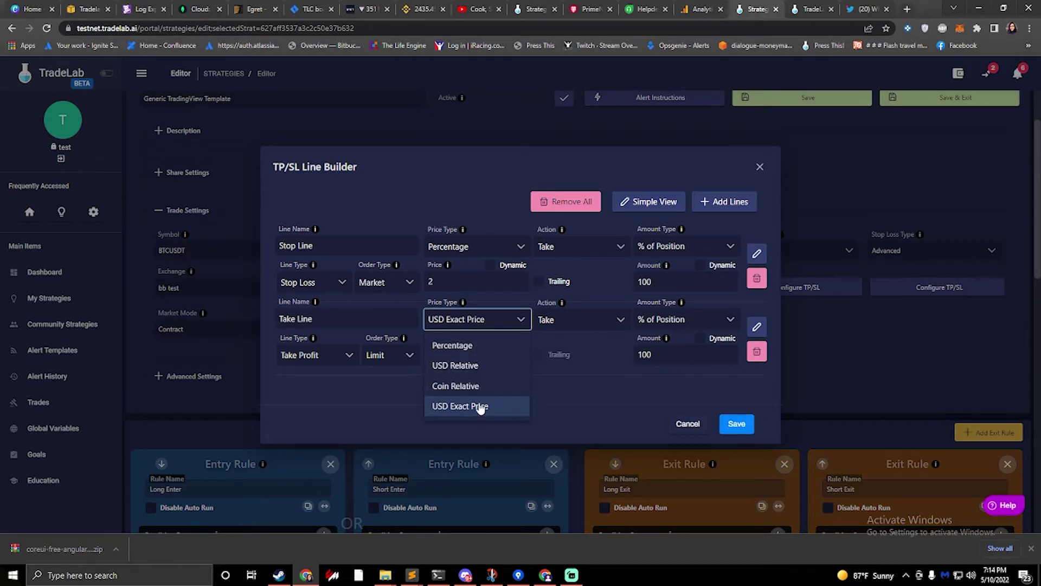
click(548, 376)
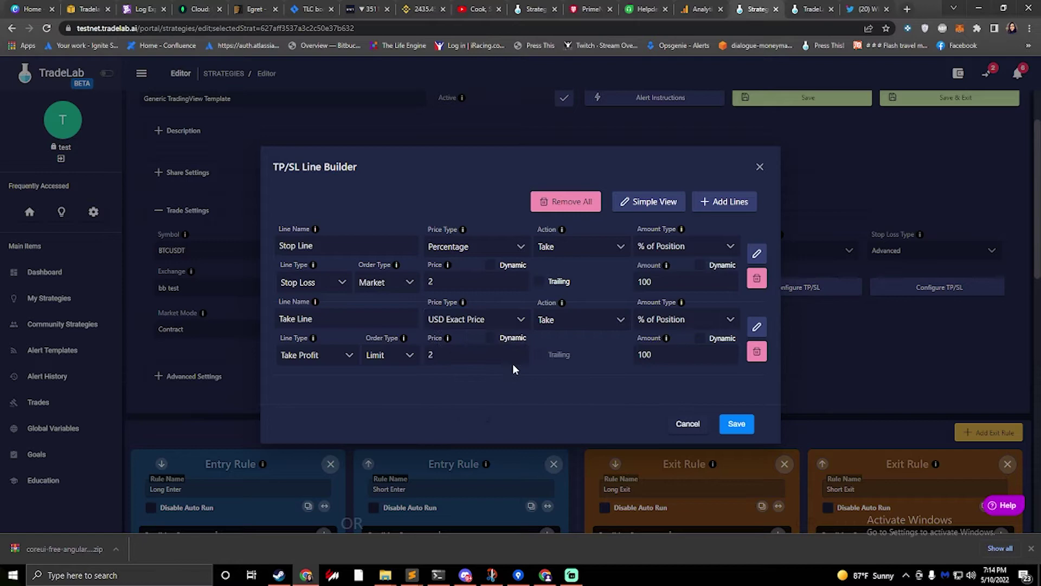
Delete the Take Line from the line summary
click(667, 202)
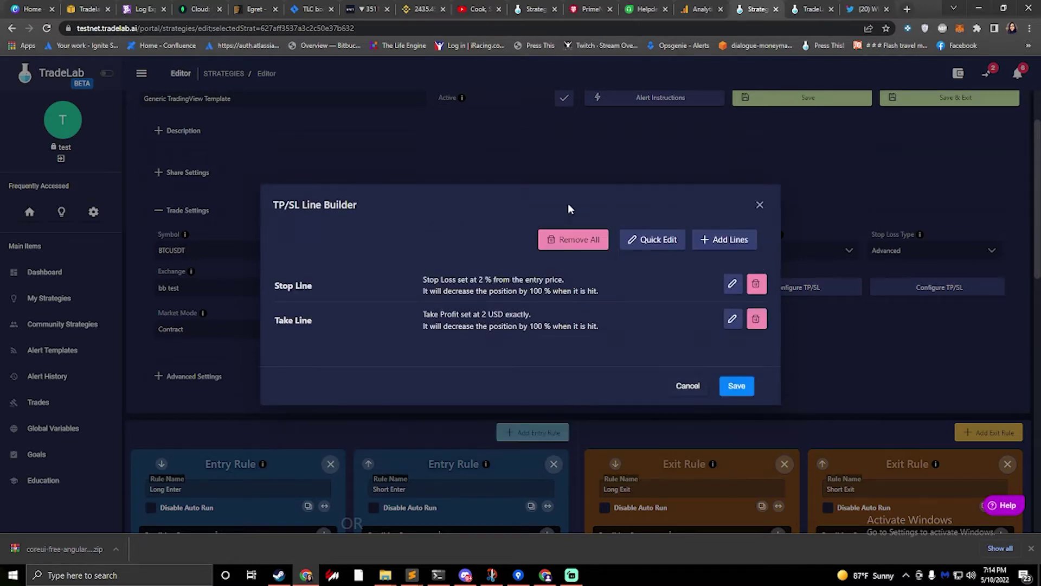
click(756, 319)
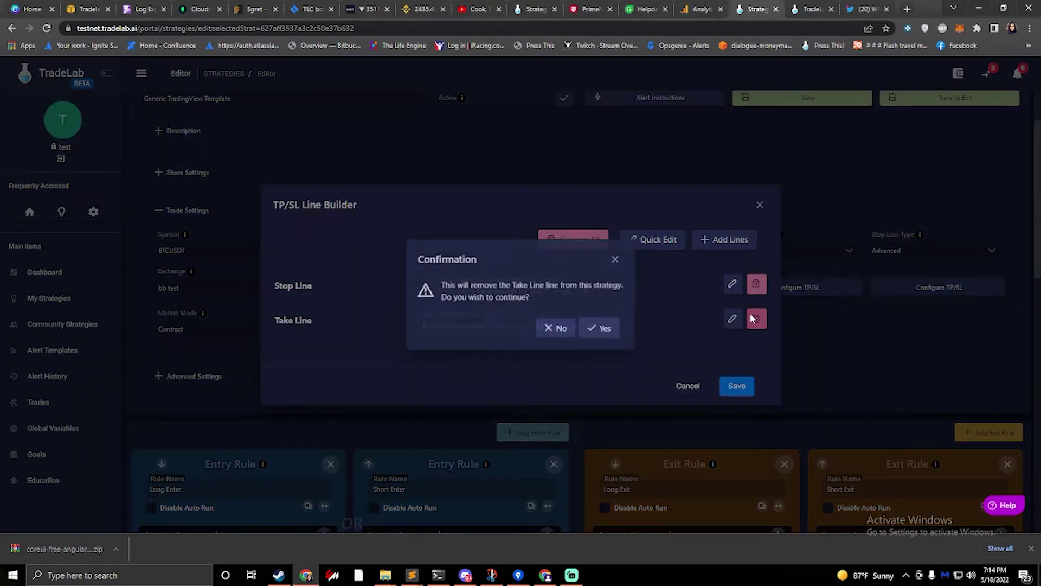
click(601, 331)
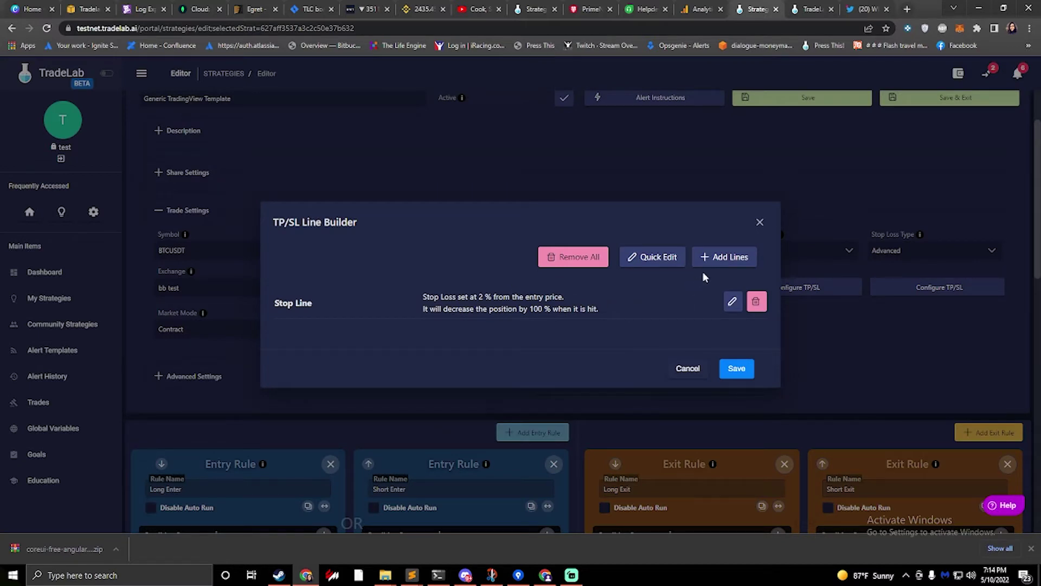
Add 3 Take Profit lines, offset from Entry Price, equally spaced, with individually picked amounts
click(728, 258)
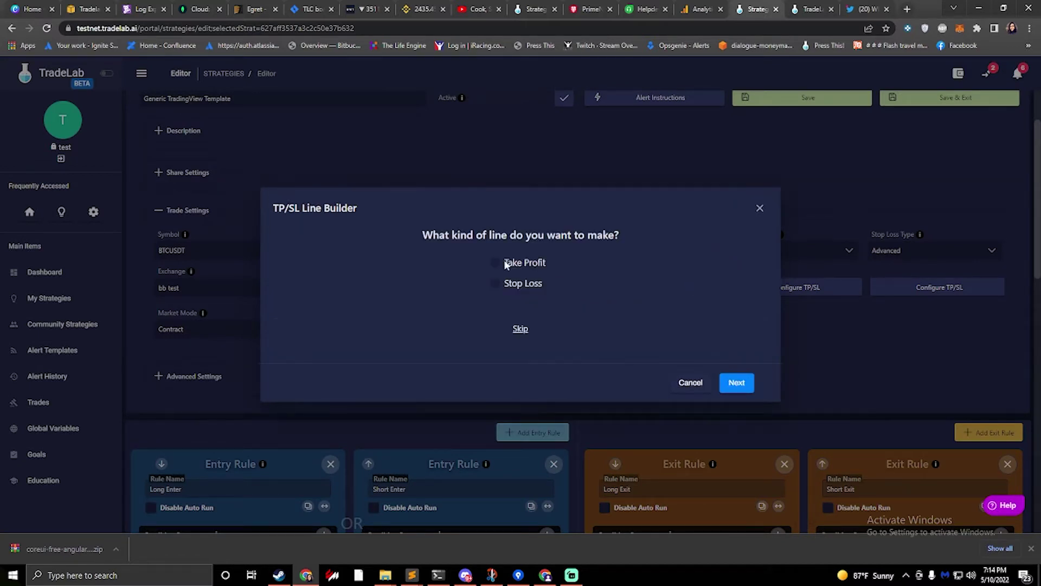
click(494, 264)
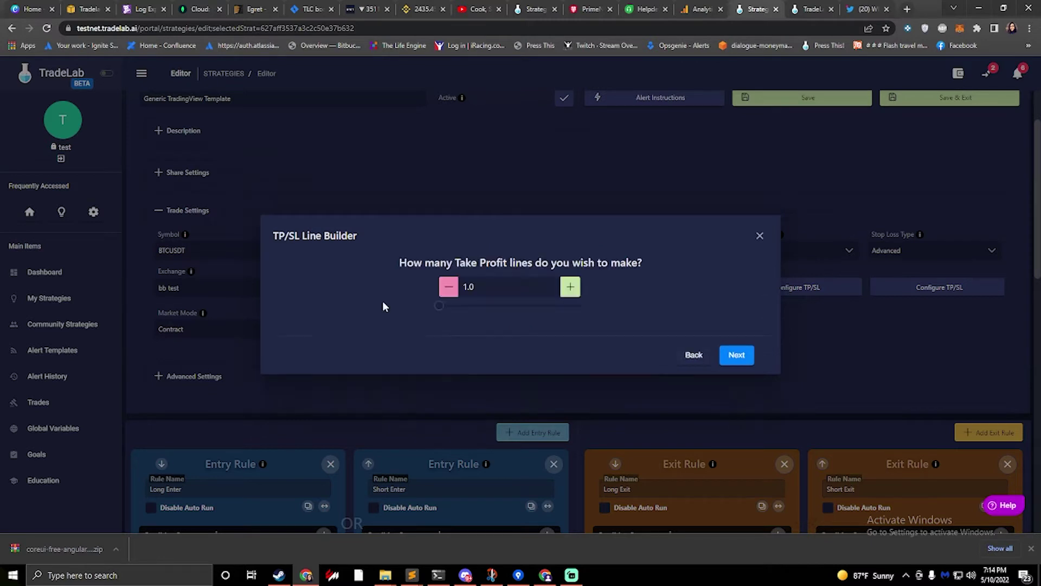
click(568, 292)
click(568, 293)
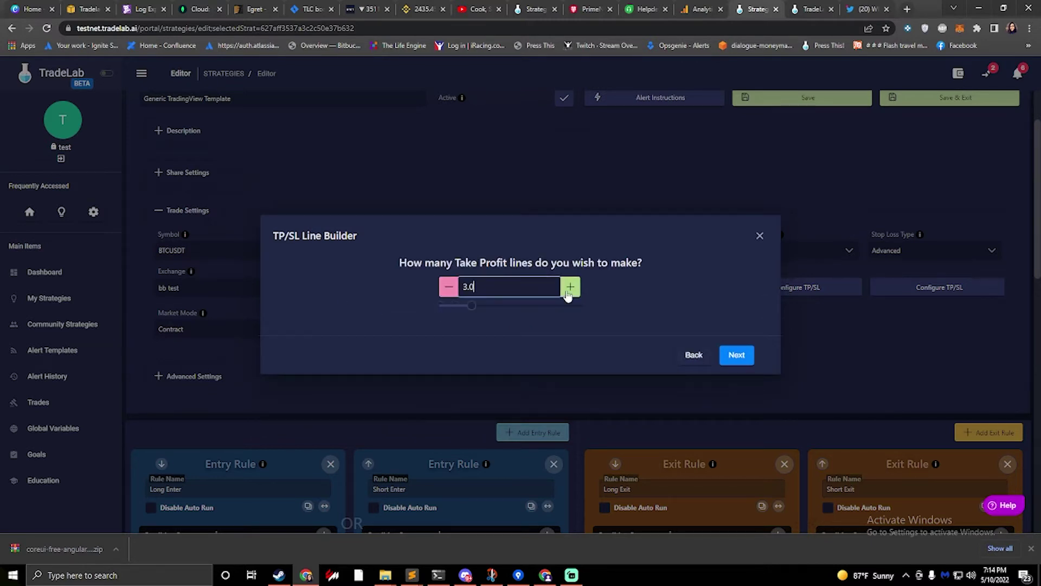
click(743, 357)
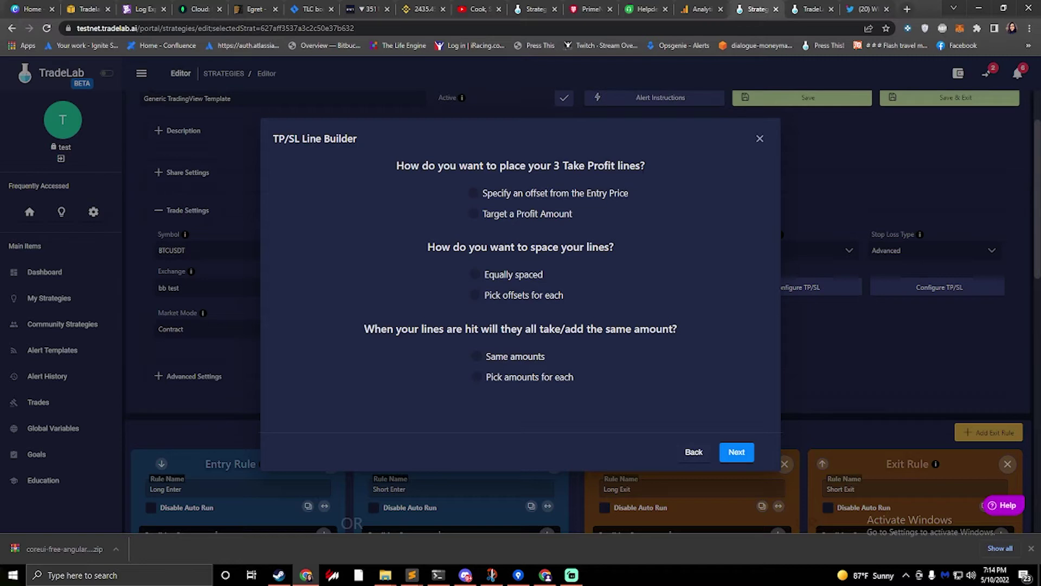
click(473, 194)
click(475, 276)
click(477, 377)
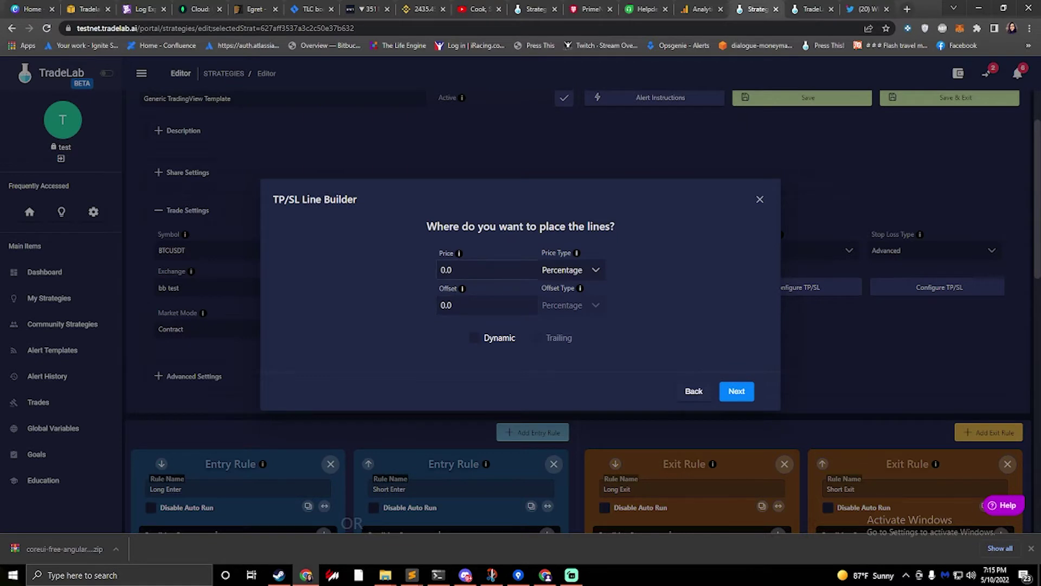
Try Price values of 2, 5 and 3 for the Take Profit line spacing
click(488, 270)
text(2)
click(392, 269)
click(488, 269)
key(Right)
drag(469, 270, 346, 265)
text(5)
drag(488, 270, 289, 258)
text(3)
Settle the Take Profit spacing on Price 2.0 and Offset 0
drag(462, 306, 312, 310)
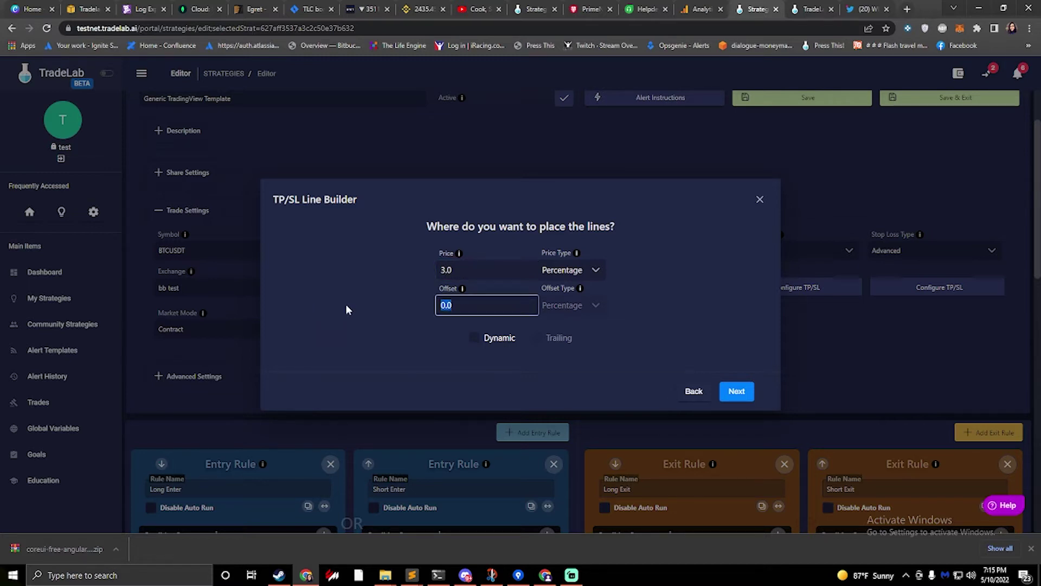
text(2.0)
click(346, 304)
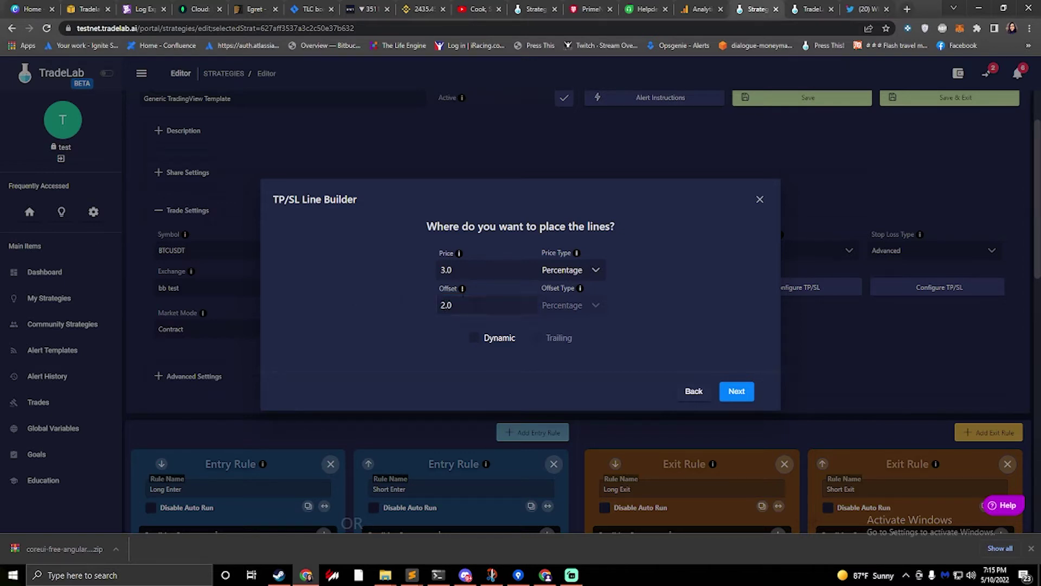
click(477, 270)
double_click(457, 268)
text(2.0)
key(Tab)
text(0)
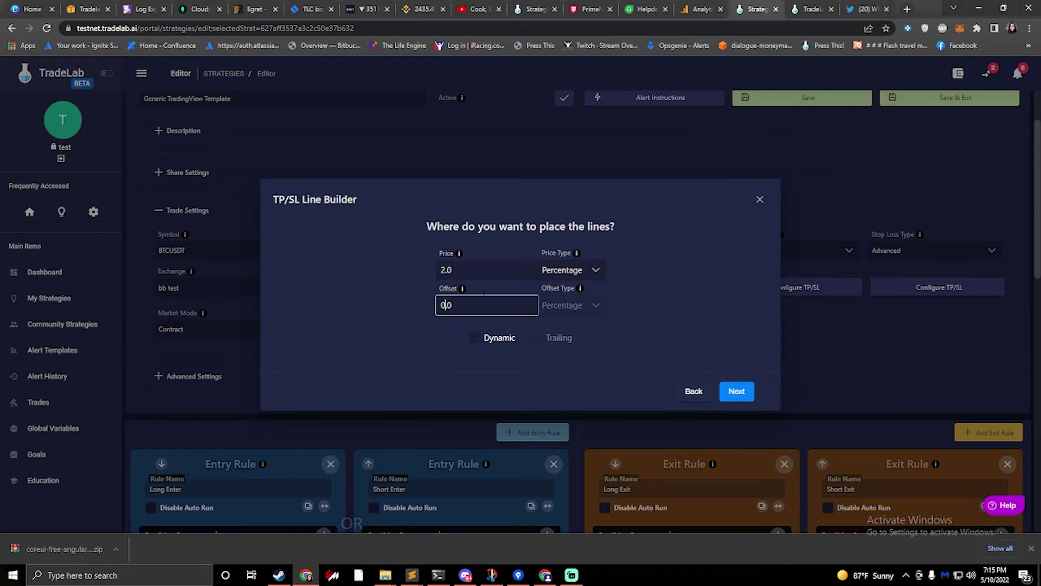
Make the lines take profit with amounts 10, 30, 100, the first two as % of Orig Amount
click(738, 392)
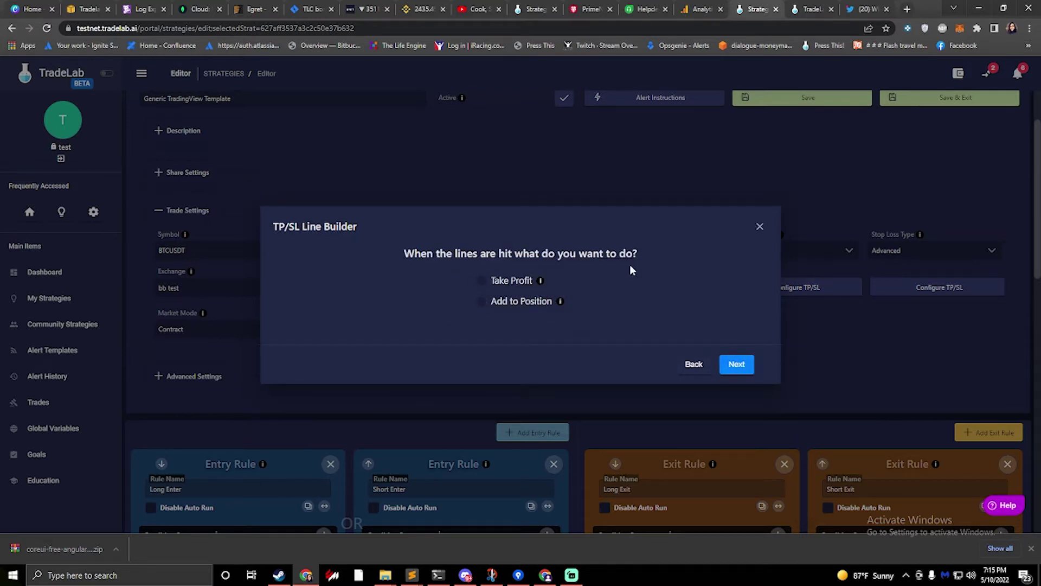
click(481, 280)
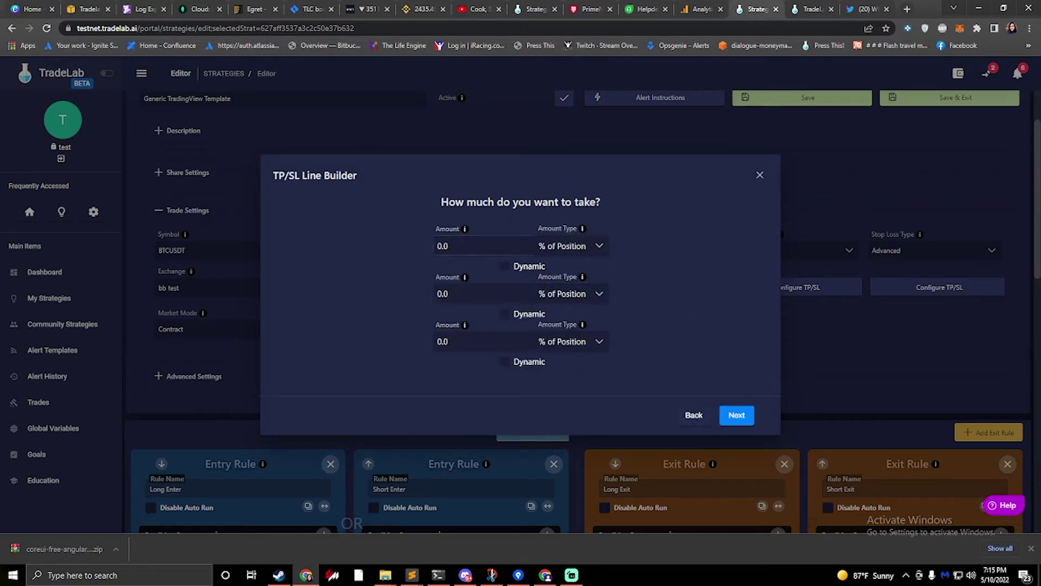
key(Tab)
text(10)
key(Tab)
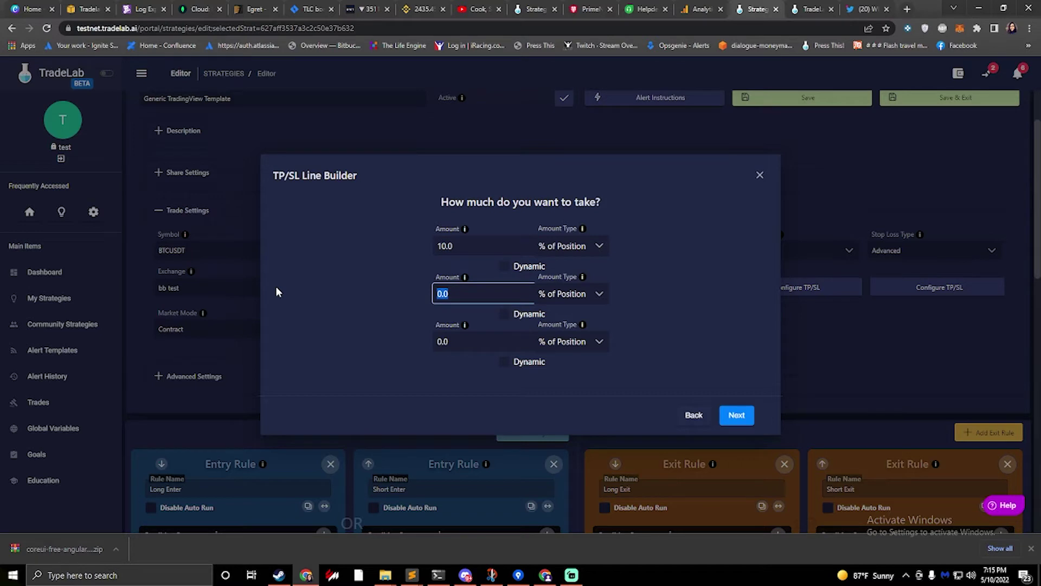
text(30)
key(Tab)
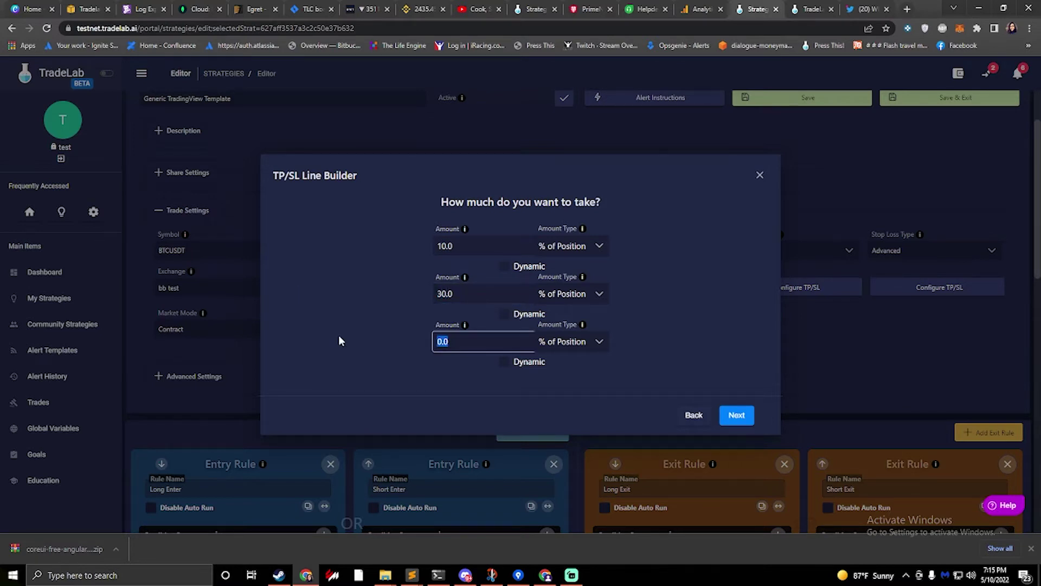
text(100)
click(579, 253)
click(590, 293)
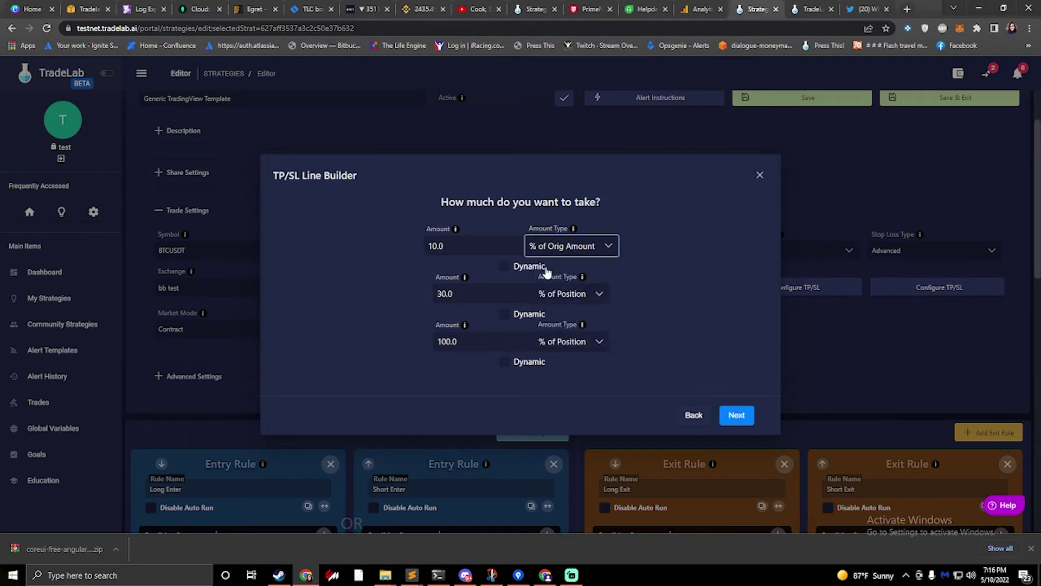
click(567, 293)
click(551, 338)
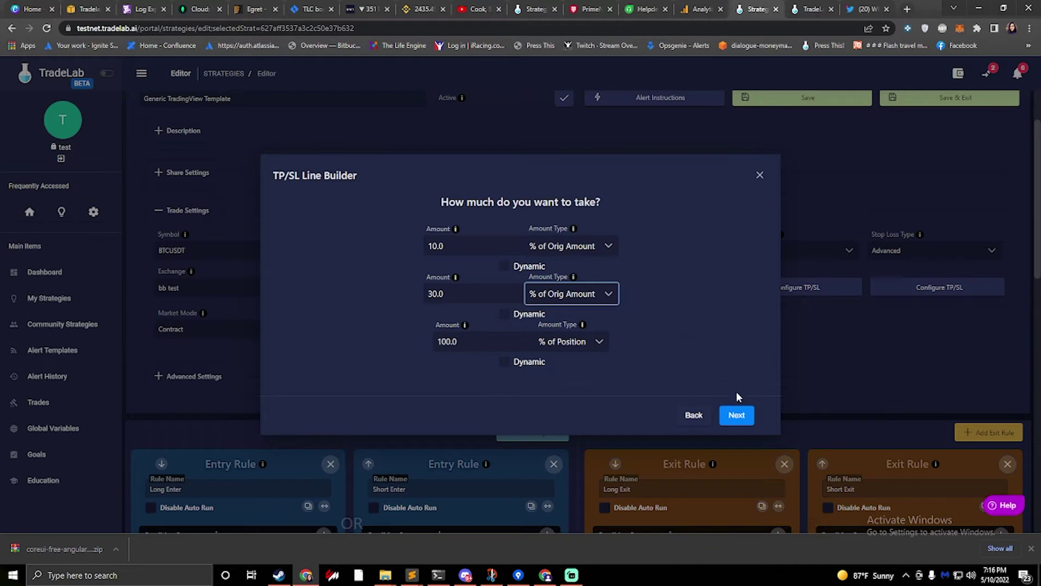
Make the three take lines limit orders and finish creating them
click(736, 416)
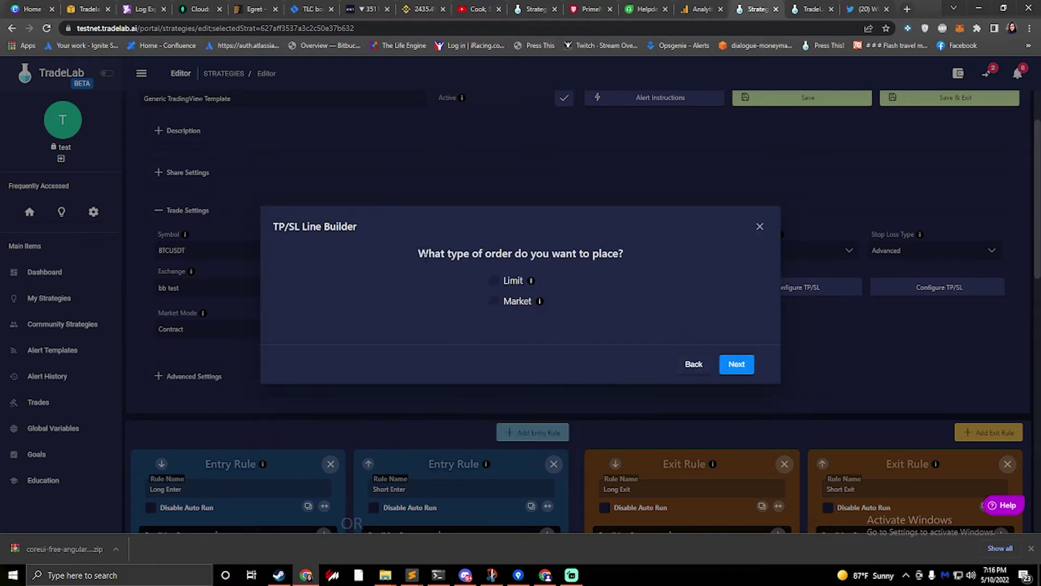
click(495, 281)
click(736, 364)
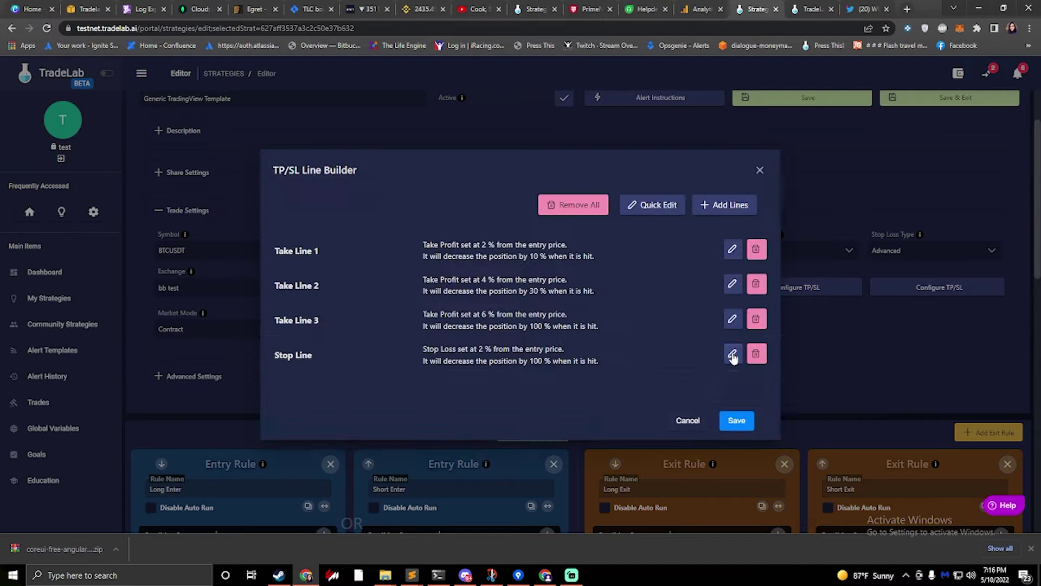
click(734, 355)
Save the TP/SL lines and add a new exit rule named 'Breakeven'
click(747, 424)
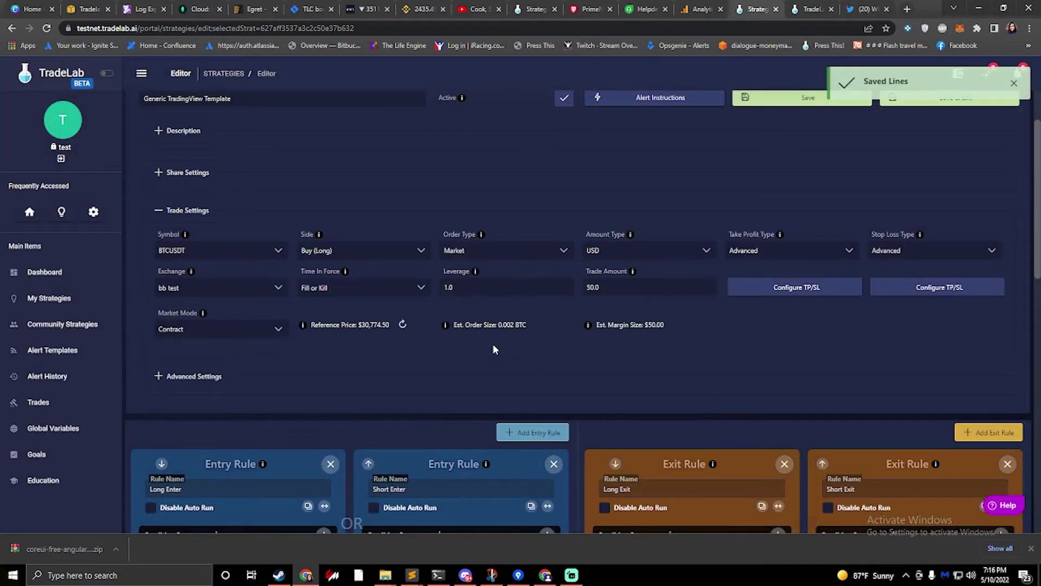
scroll(492, 347, down, 4)
scroll(489, 347, down, 2)
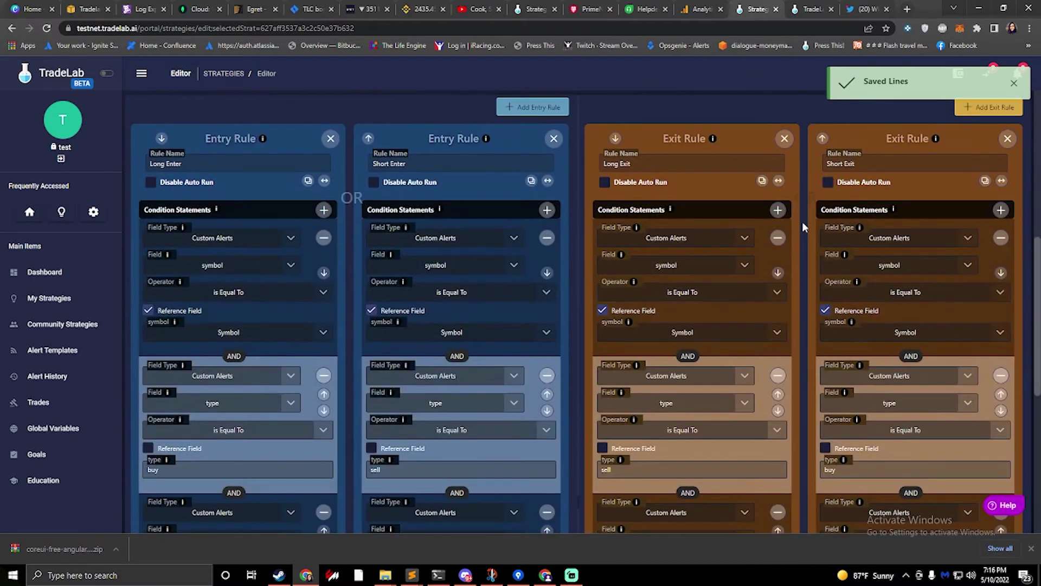
click(984, 109)
scroll(744, 183, down, 6)
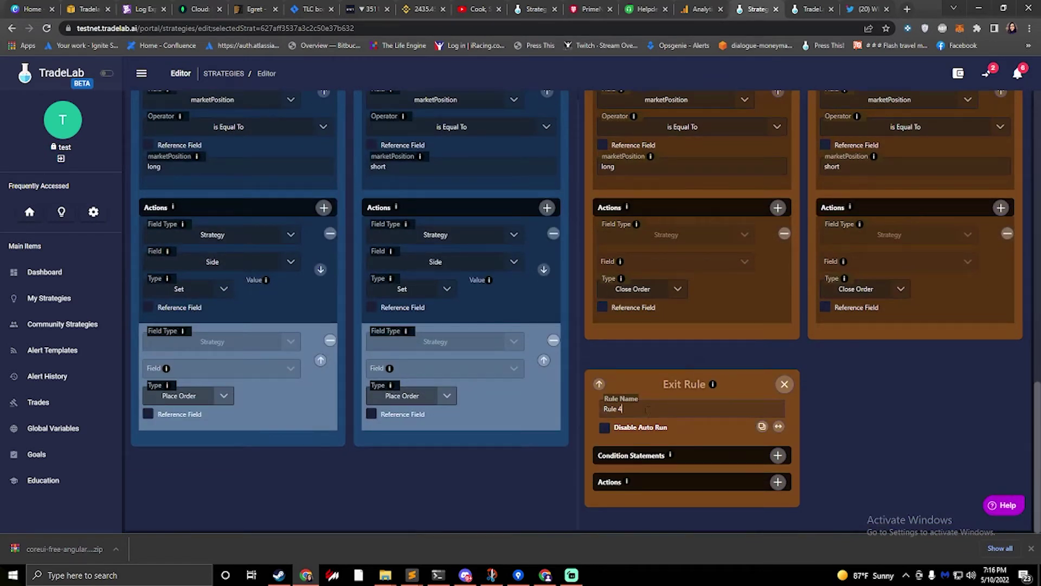
drag(640, 409, 551, 414)
text(BreakEvent)
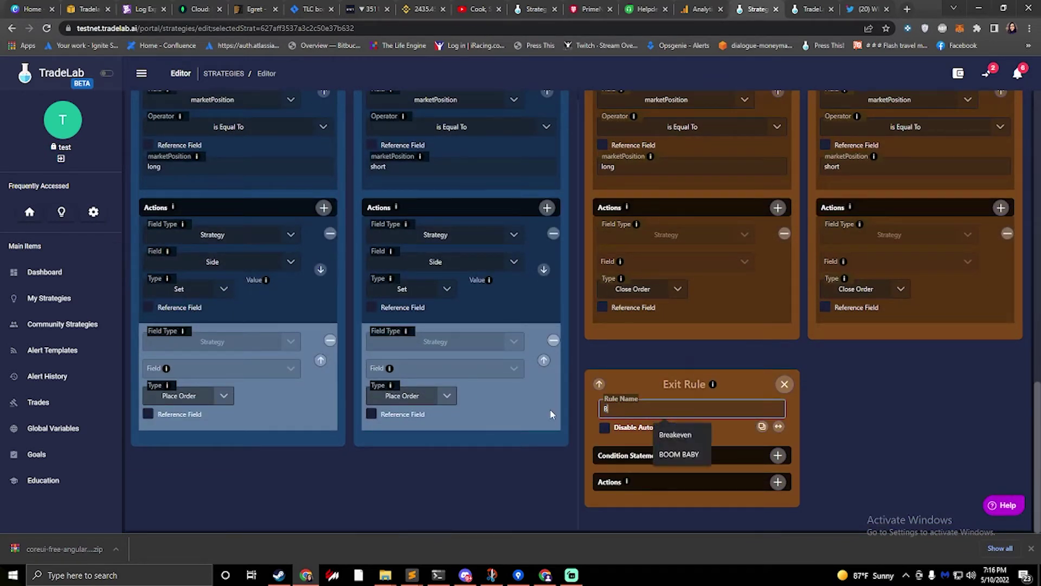
key(BackSpace)
key(BackSpace)
key(BackSpace)
key(BackSpace)
key(BackSpace)
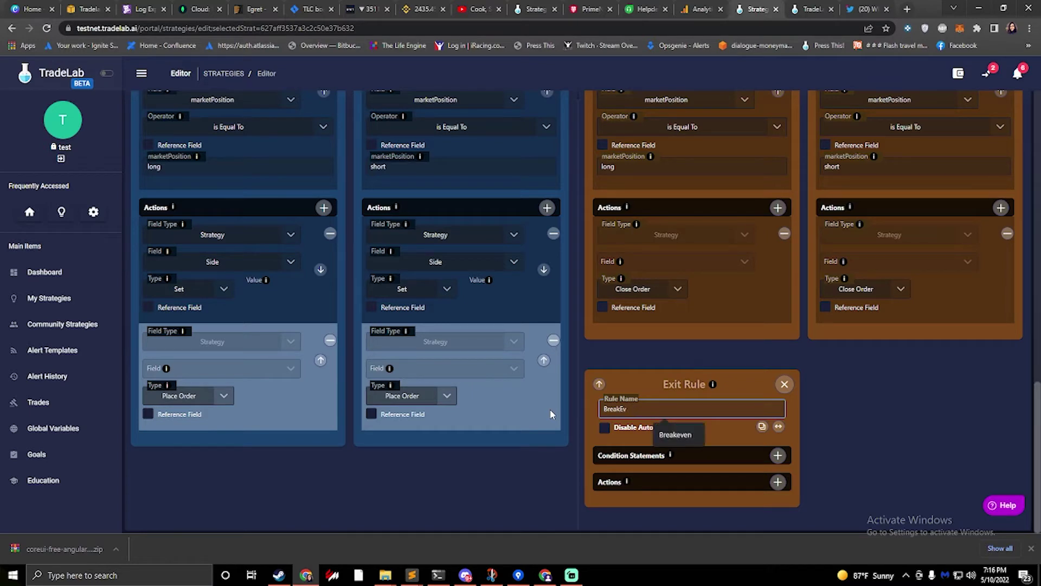
text(even)
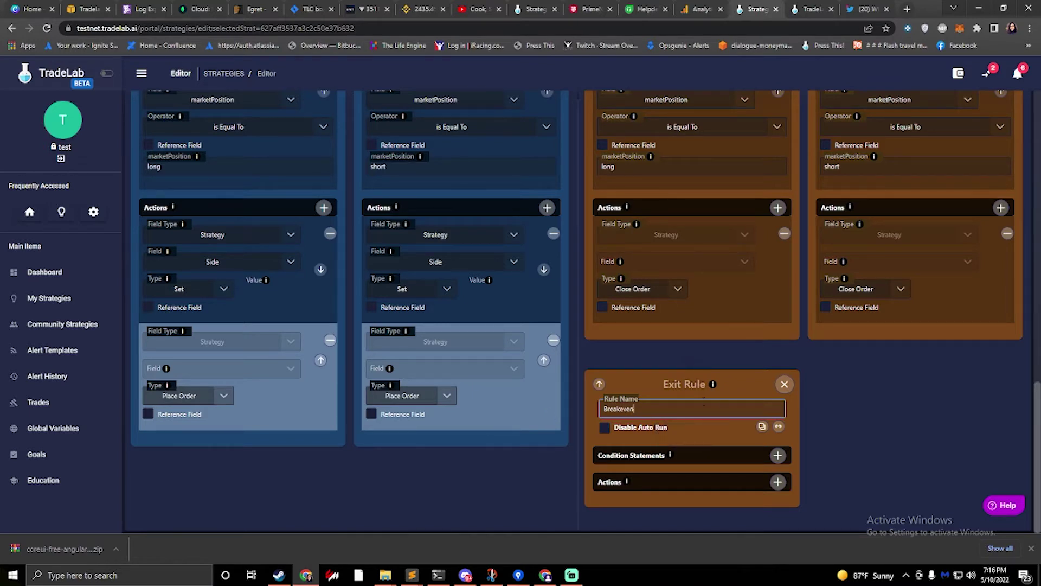
Add a condition to the Breakeven rule using the Trade field type
click(779, 457)
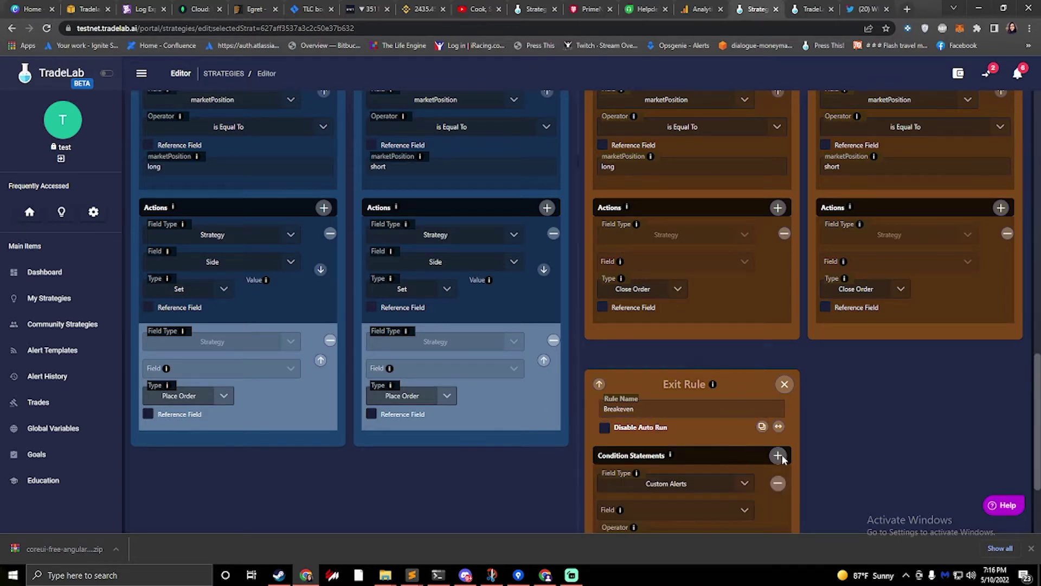
scroll(863, 448, down, 3)
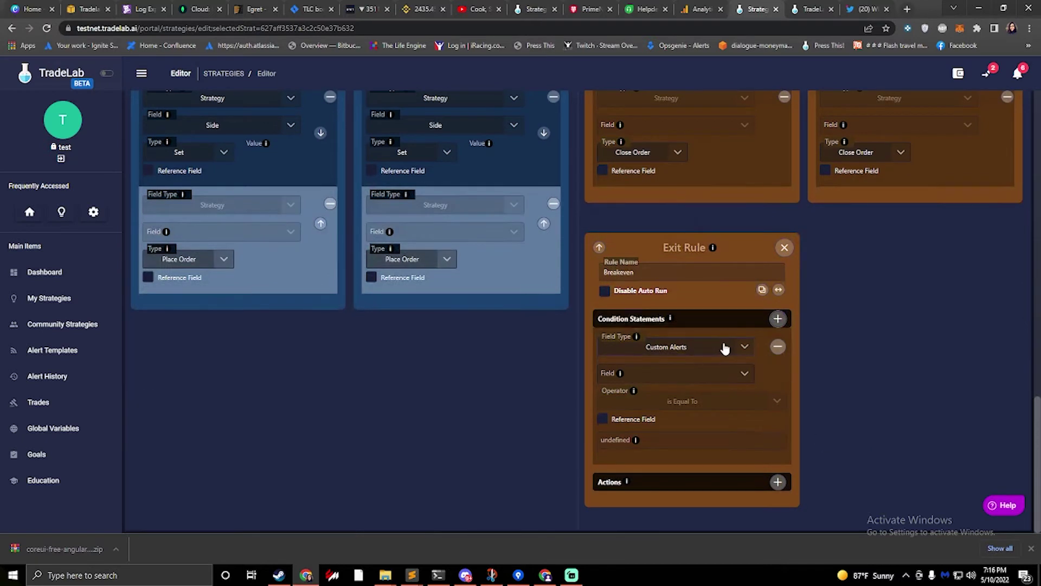
click(734, 348)
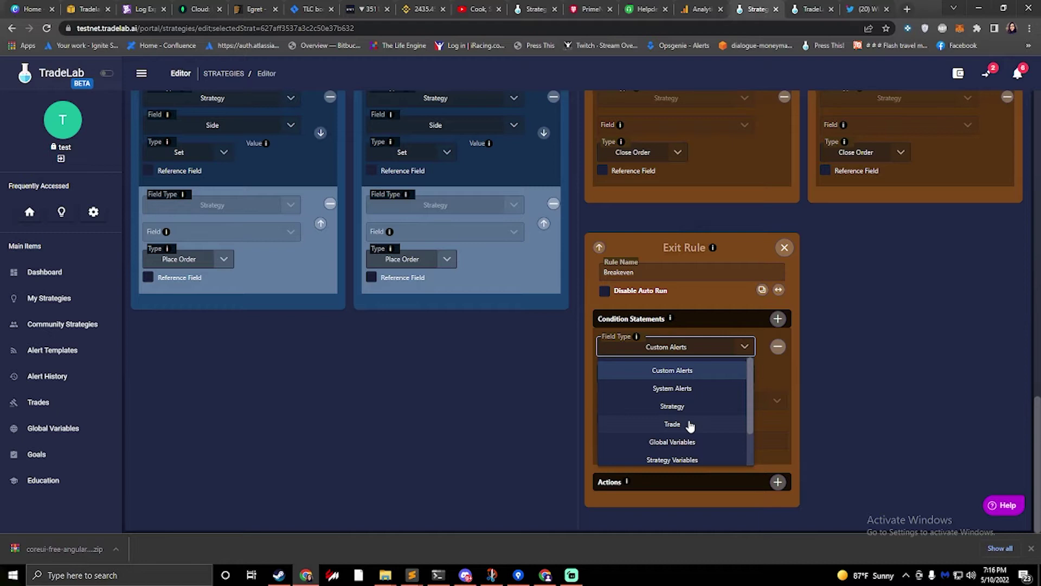
click(690, 424)
click(702, 378)
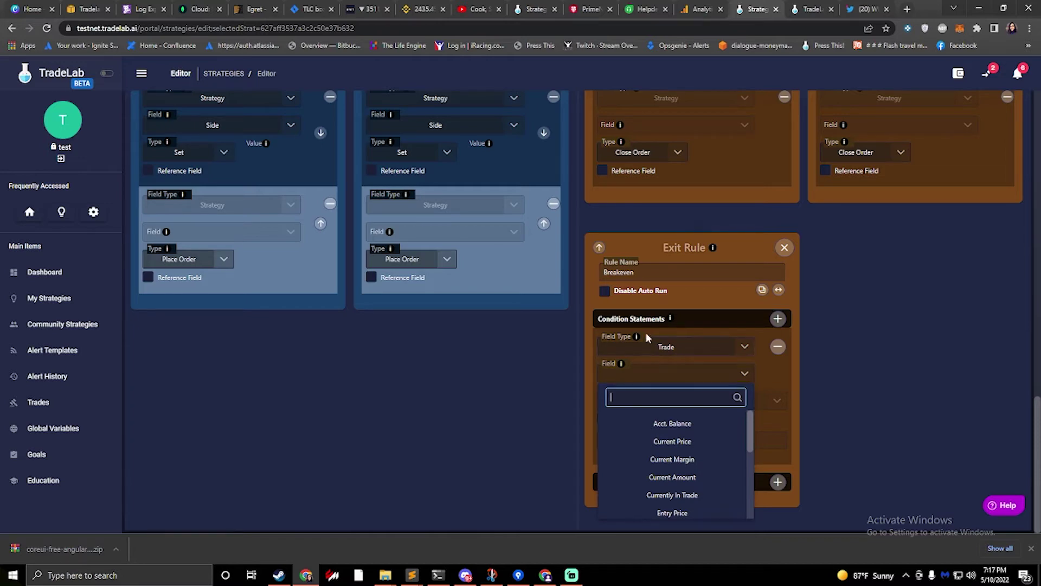
Check the buy and sell type values in the Long Enter and exit rules
scroll(645, 333, up, 10)
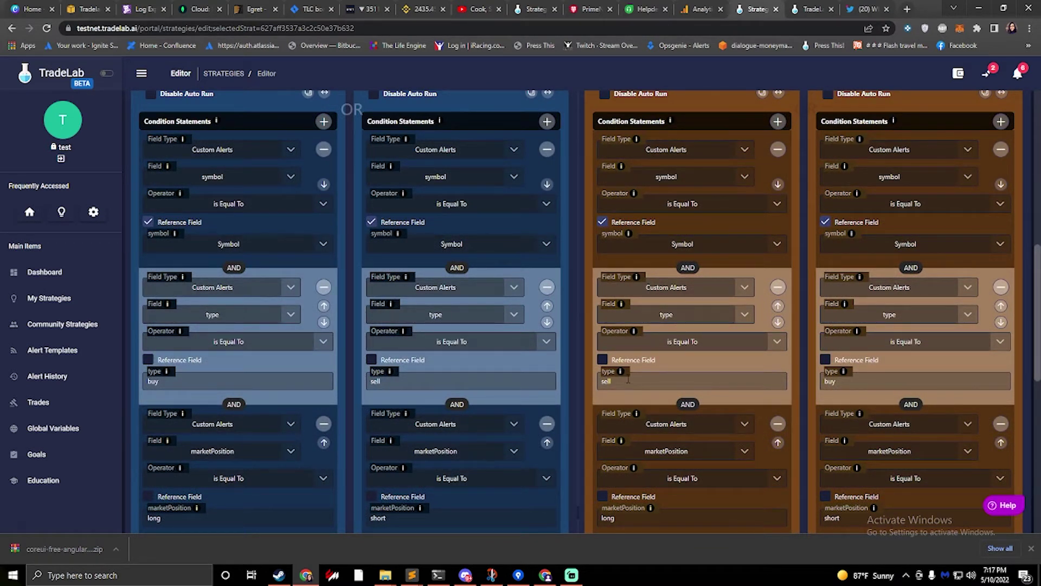
drag(628, 380, 570, 384)
double_click(168, 380)
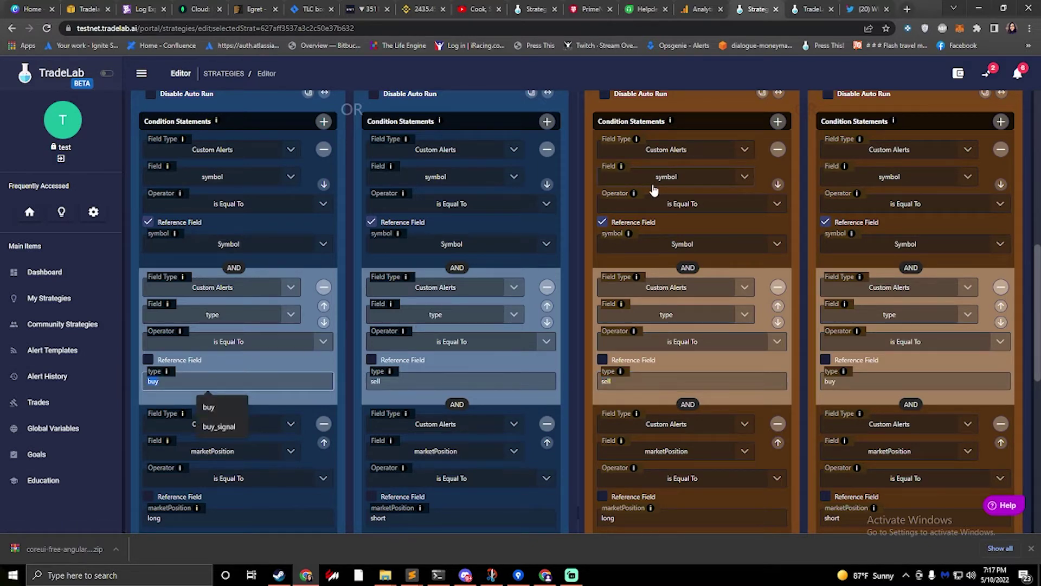
scroll(653, 201, down, 10)
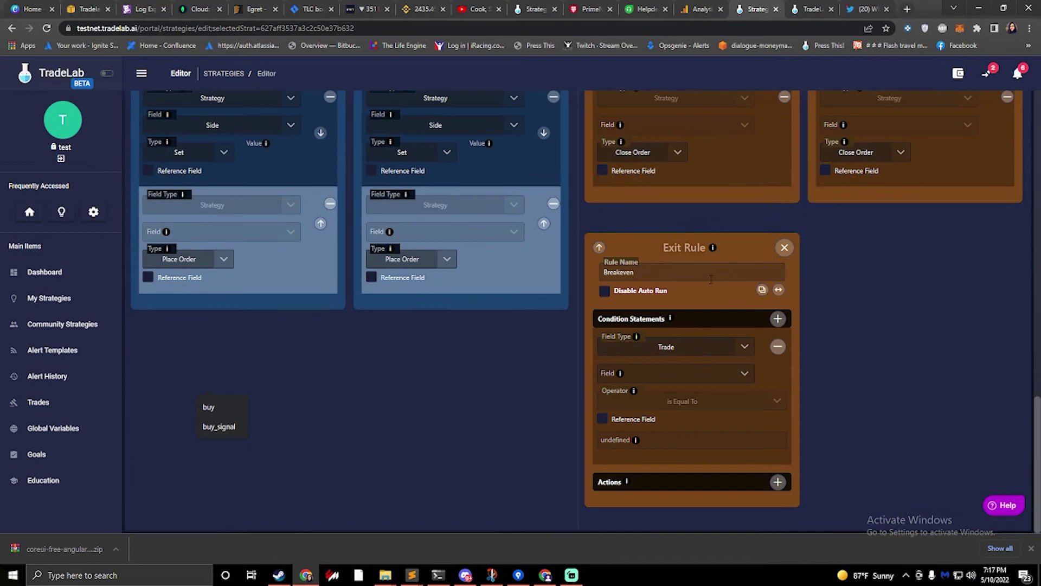
Set the Breakeven condition to Current Price is Greater Than
click(673, 379)
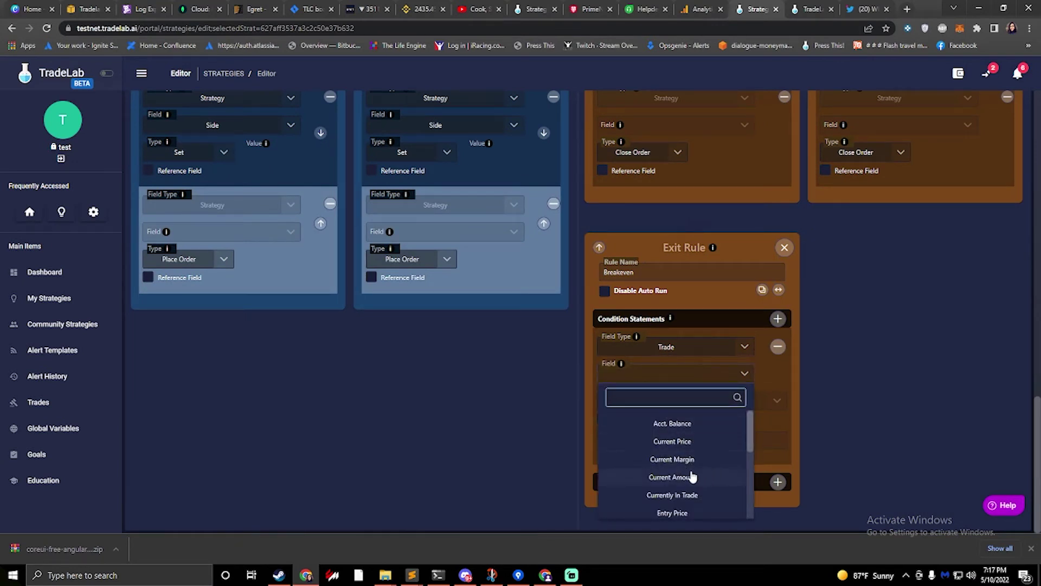
click(696, 443)
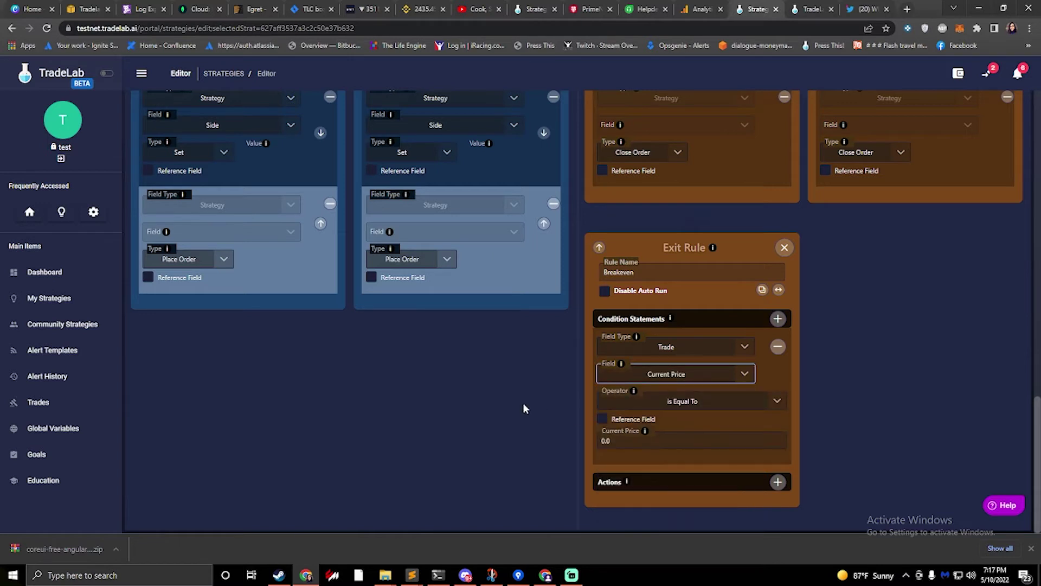
click(677, 401)
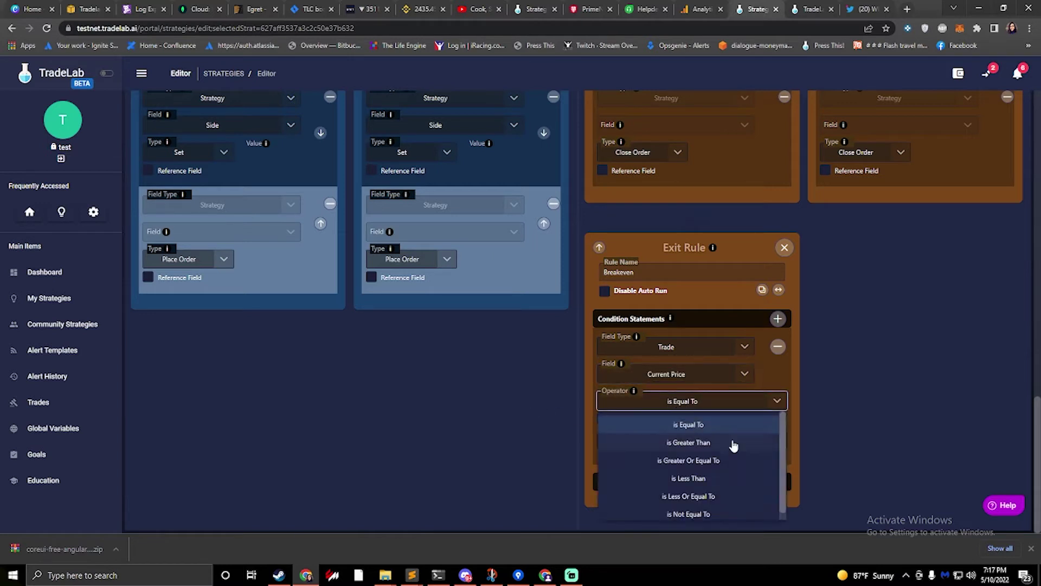
click(732, 443)
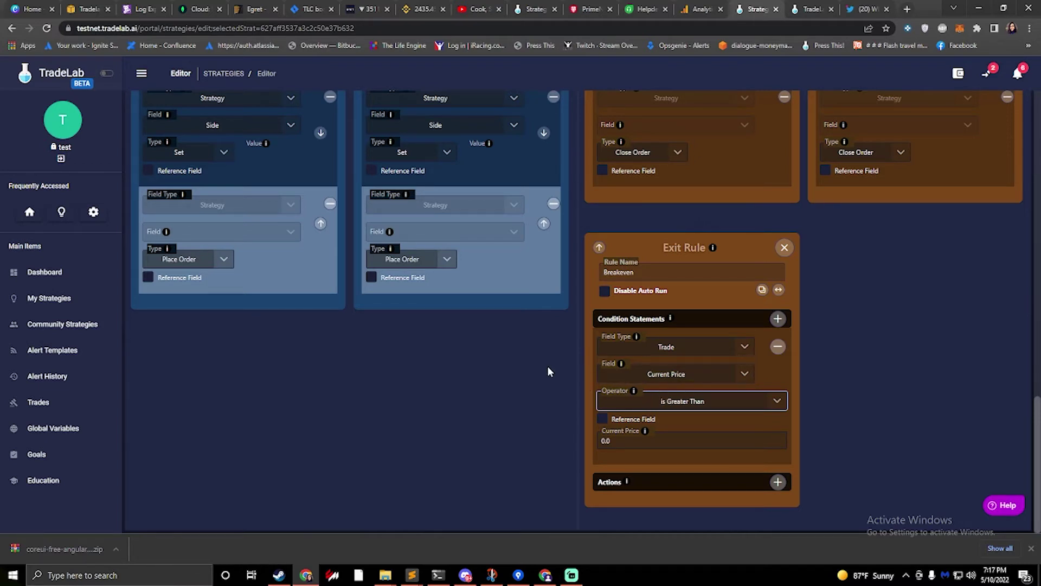
scroll(548, 365, up, 3)
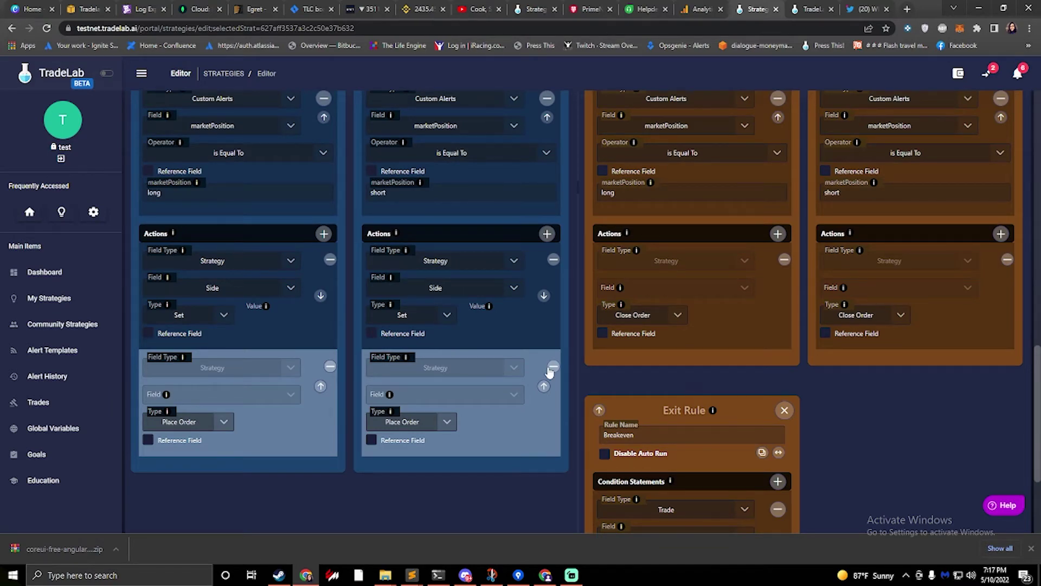
scroll(549, 371, up, 6)
scroll(580, 353, up, 4)
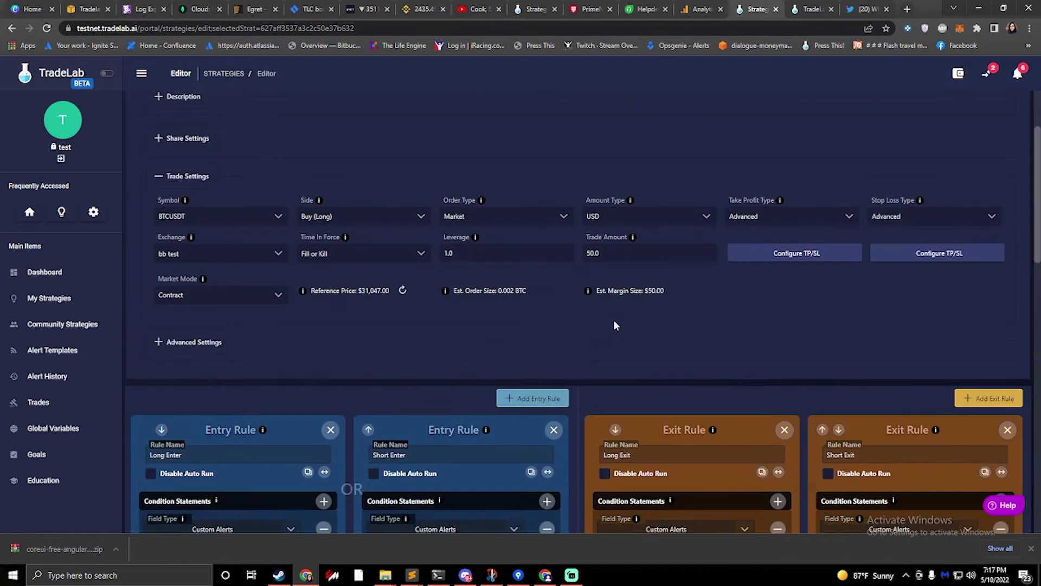
click(777, 255)
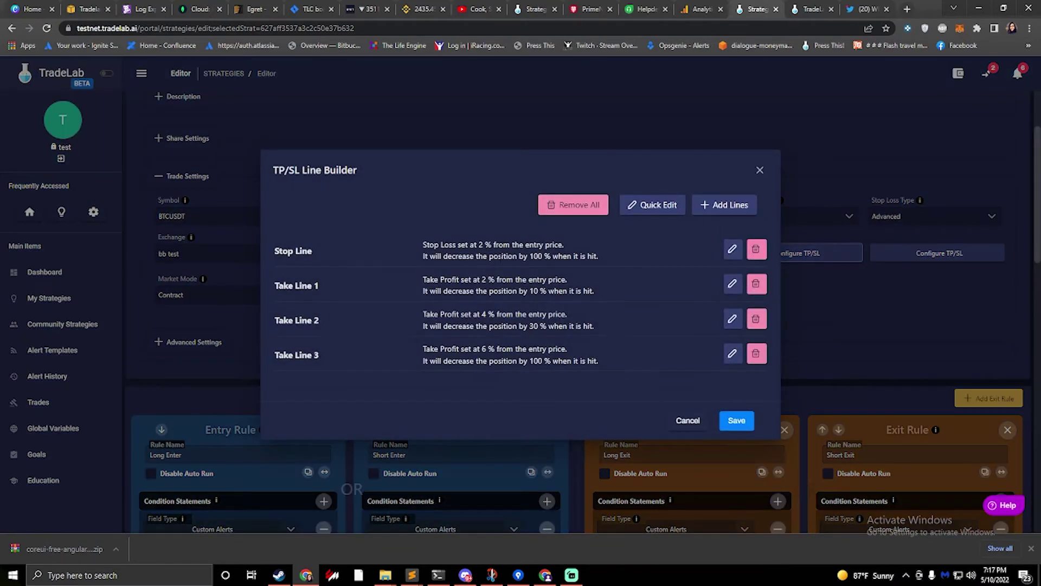
drag(468, 245, 493, 245)
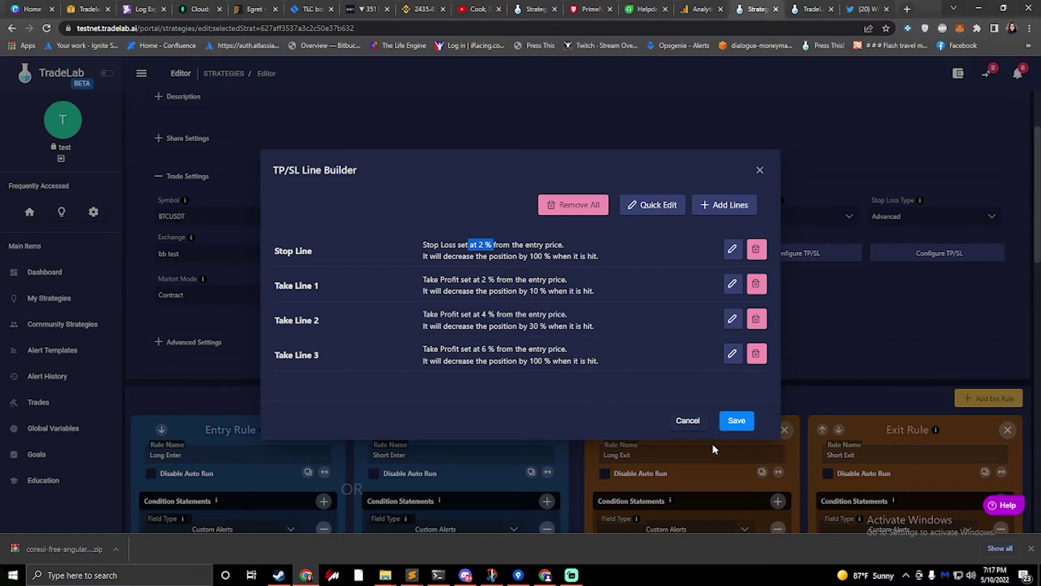
click(670, 424)
scroll(572, 387, down, 10)
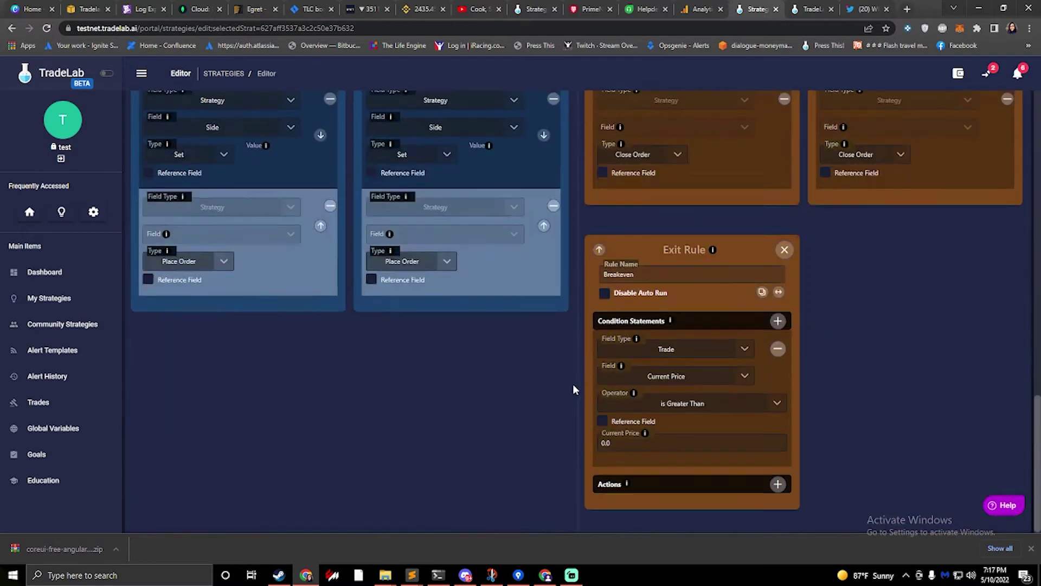
Switch the condition to Price Move % greater than 2 and rename the rule 'Long Breakeven'
click(673, 383)
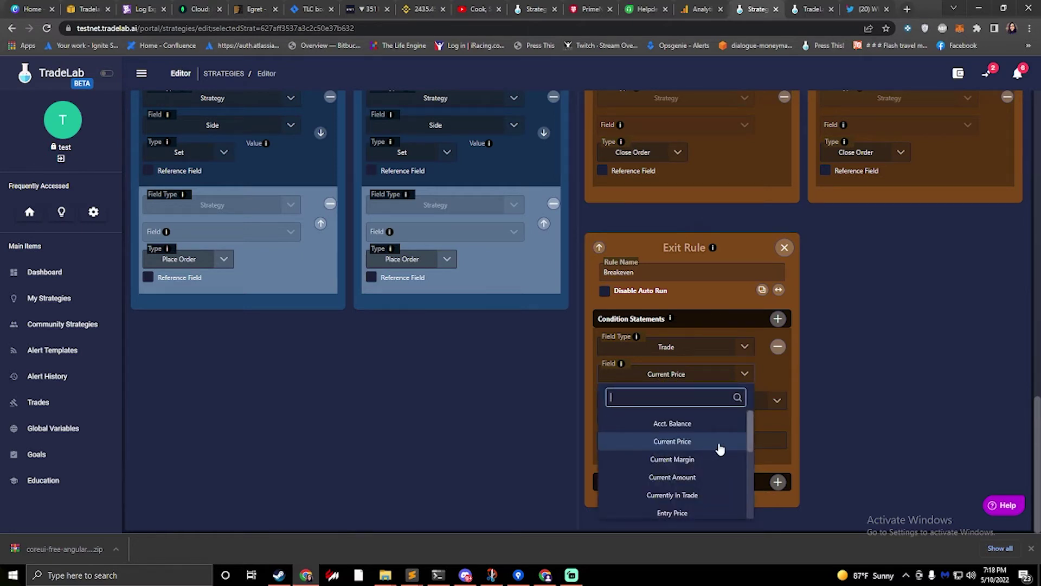
scroll(716, 448, down, 5)
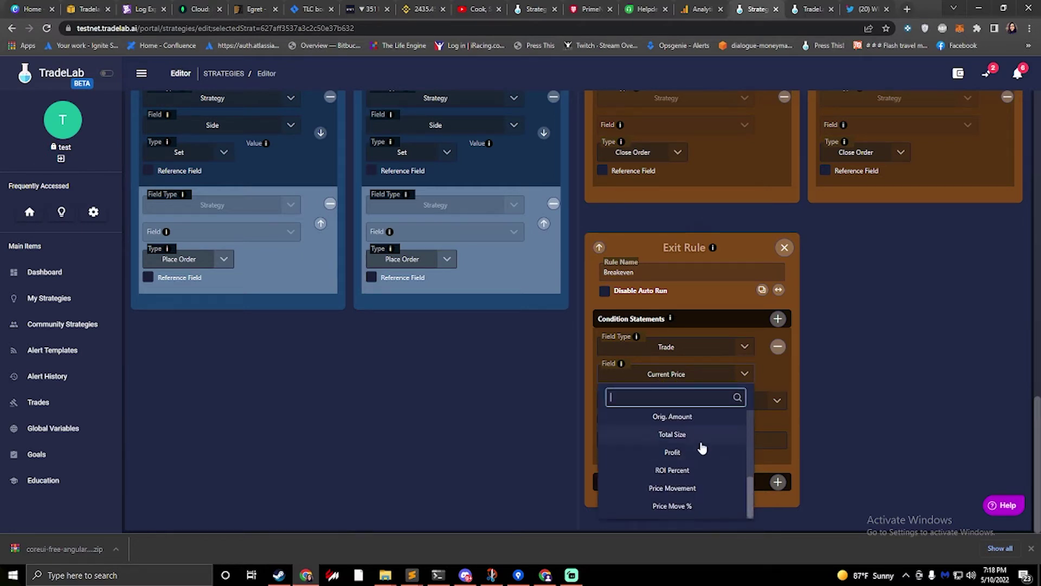
click(701, 510)
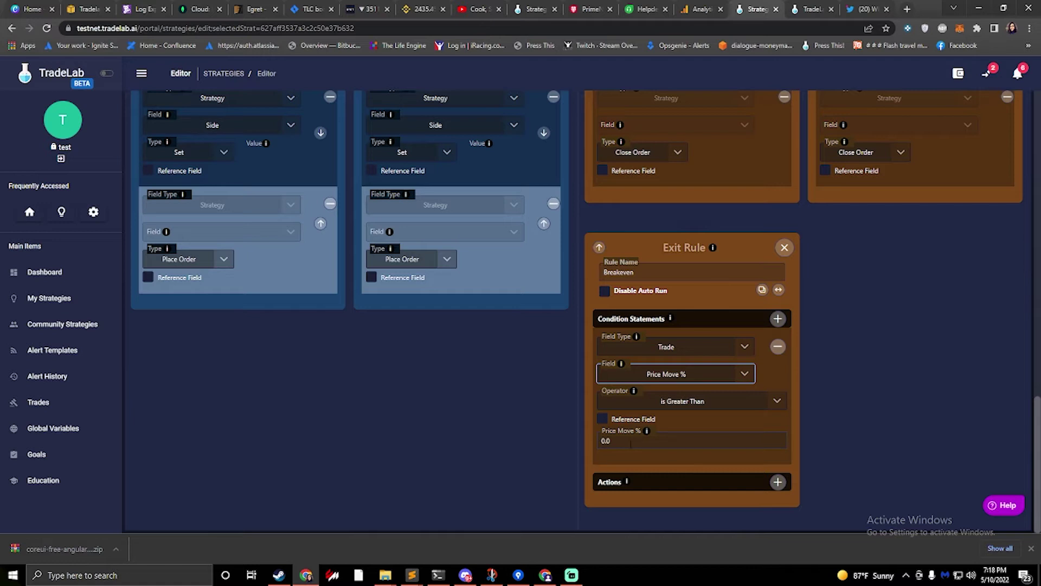
click(653, 272)
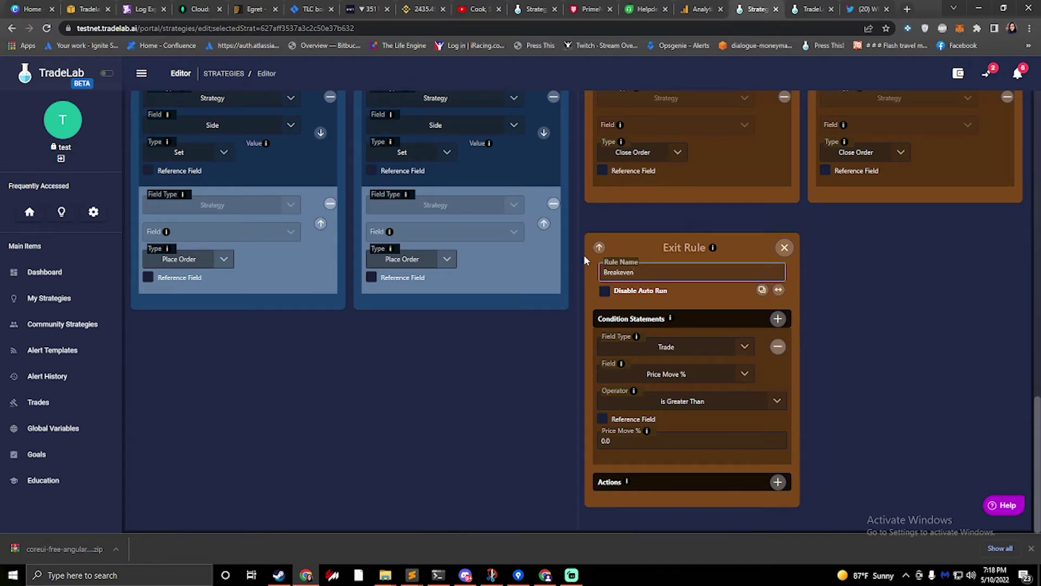
key(Left)
key(Left)
key(Left)
key(Left)
key(Left)
text(Long)
click(659, 440)
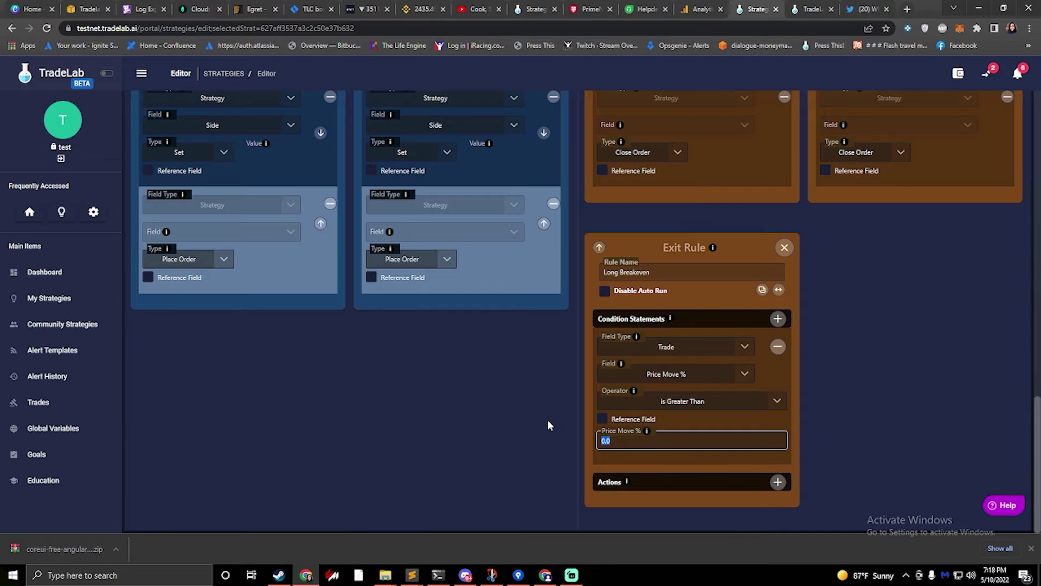
text(2)
Add a Set action to Long Breakeven that targets the Stop Line strategy line
click(778, 482)
scroll(705, 434, down, 1)
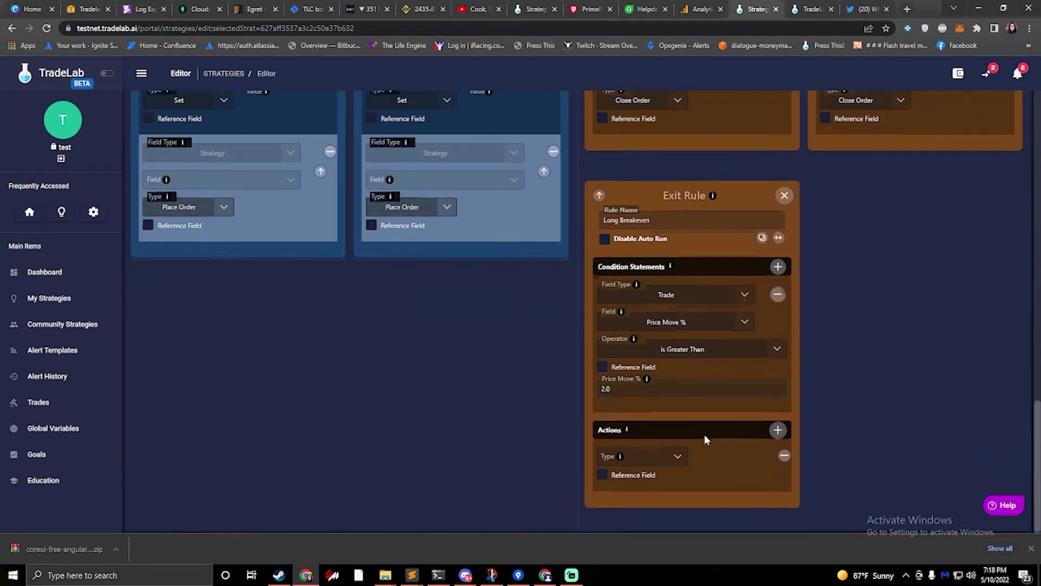
click(673, 460)
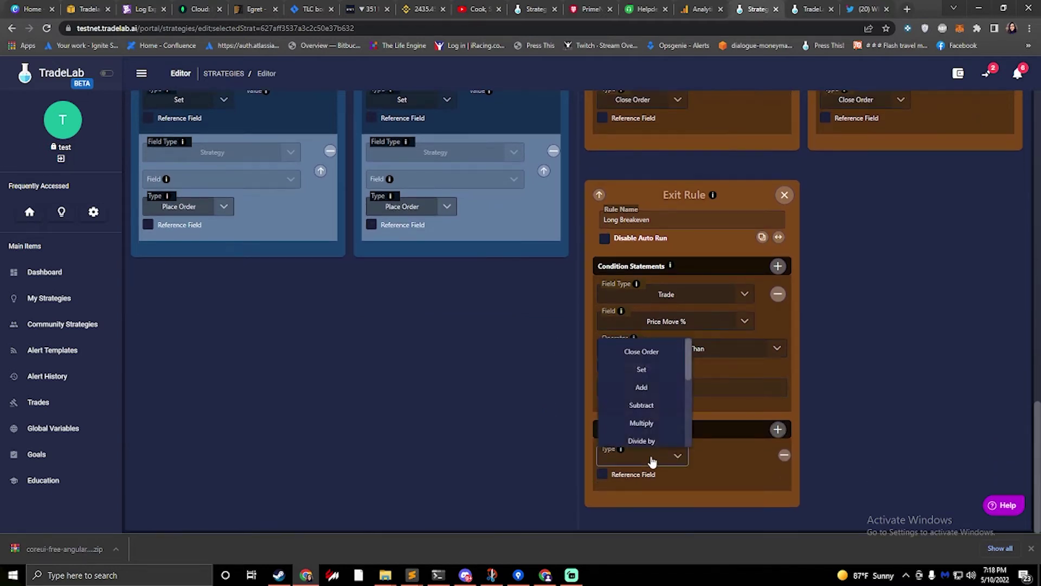
click(653, 374)
click(679, 455)
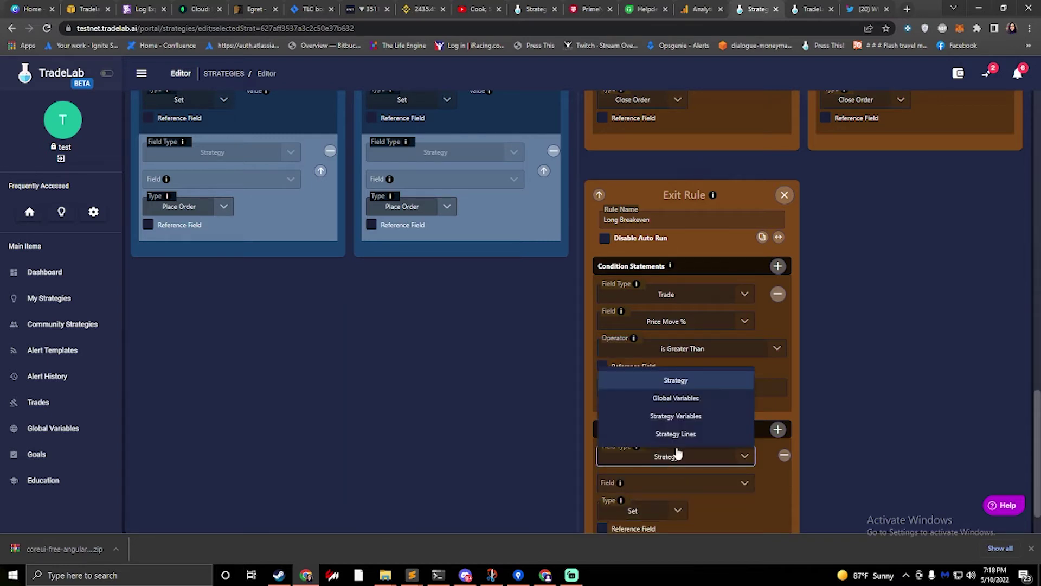
click(690, 434)
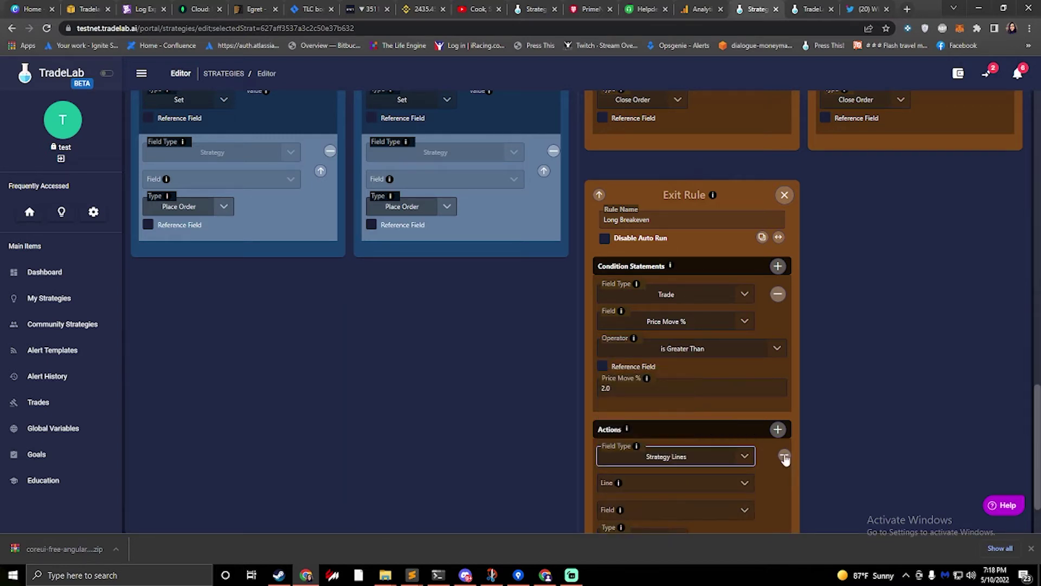
scroll(770, 452, down, 2)
click(699, 407)
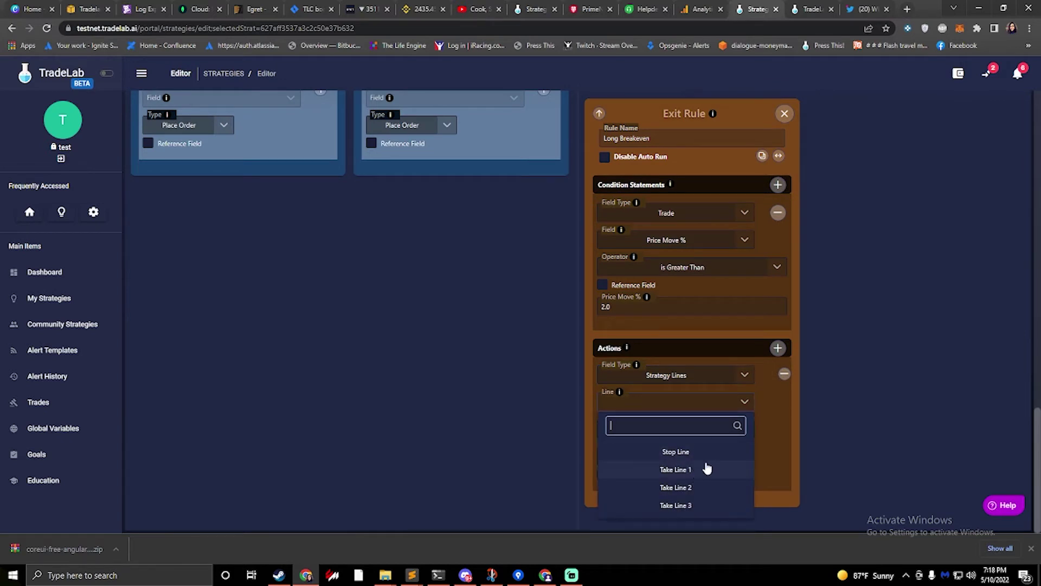
click(704, 453)
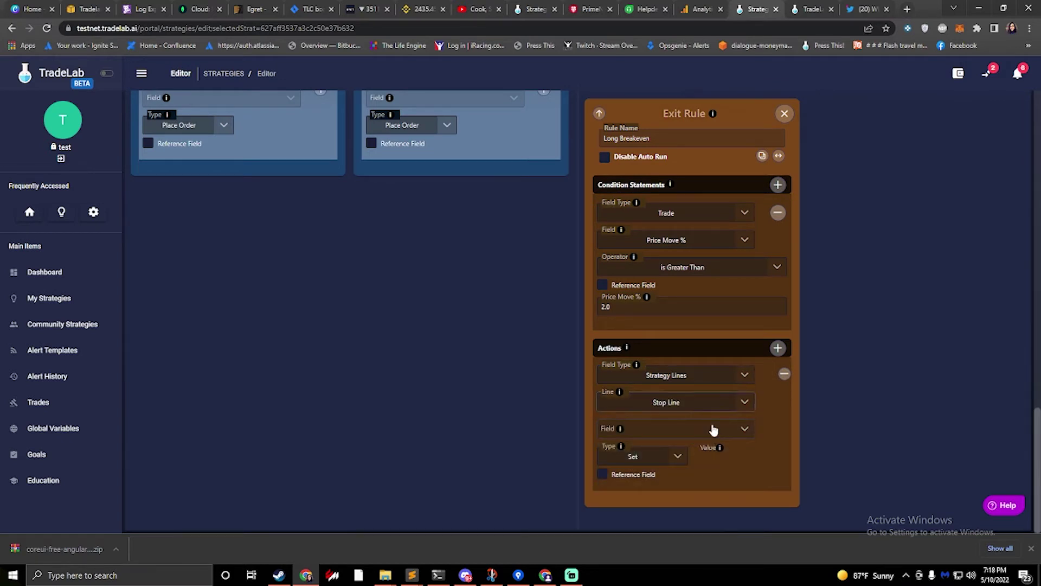
Set the action's Price field to reference the Entry Price value
click(713, 430)
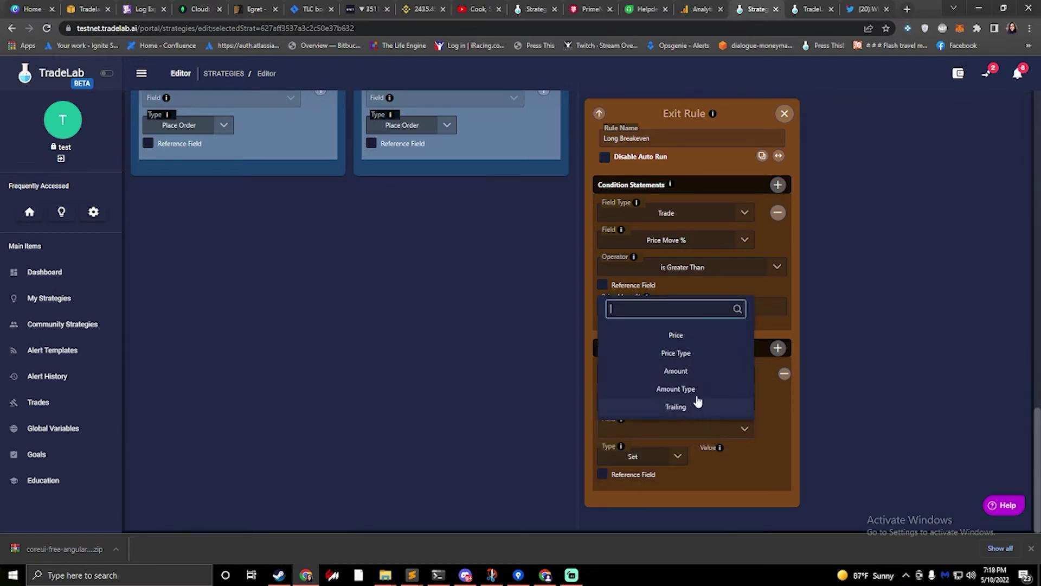
click(687, 338)
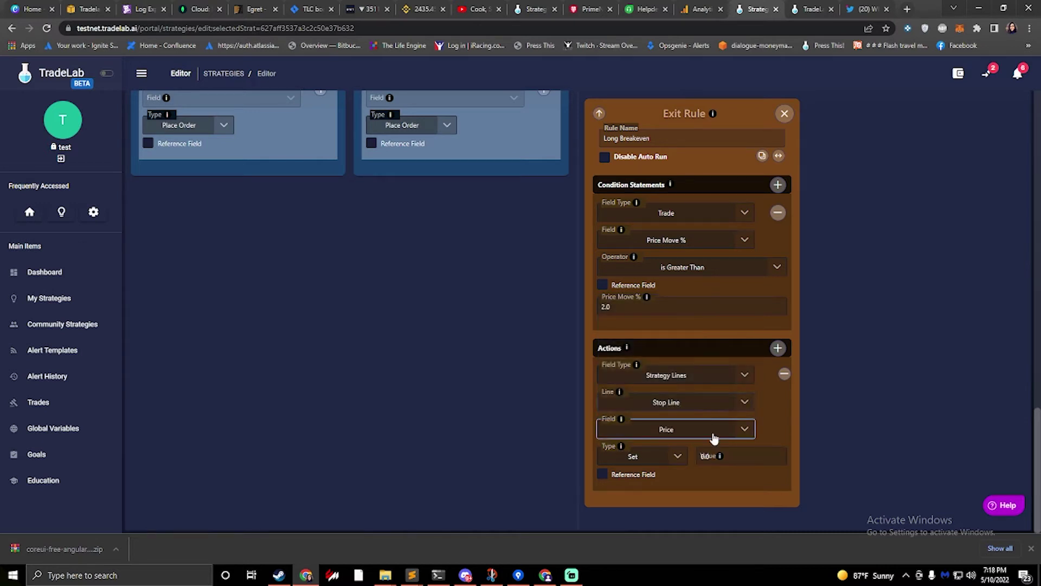
click(602, 475)
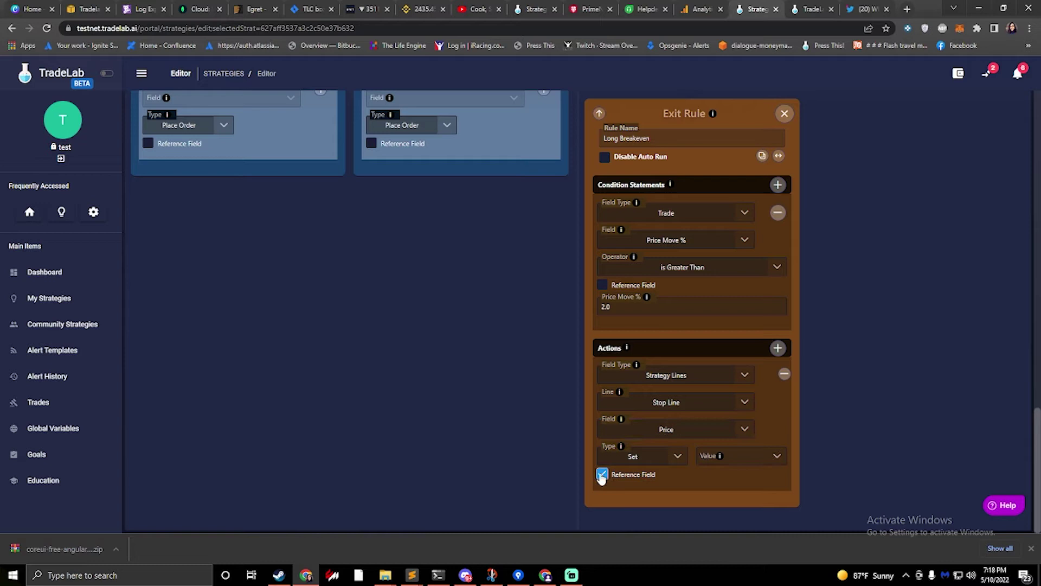
click(750, 460)
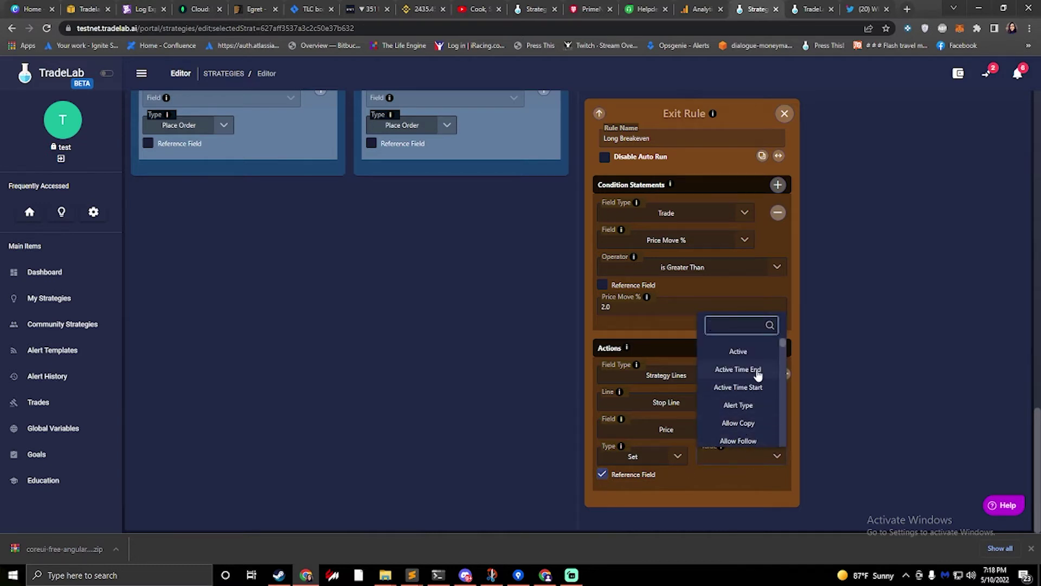
text(entr)
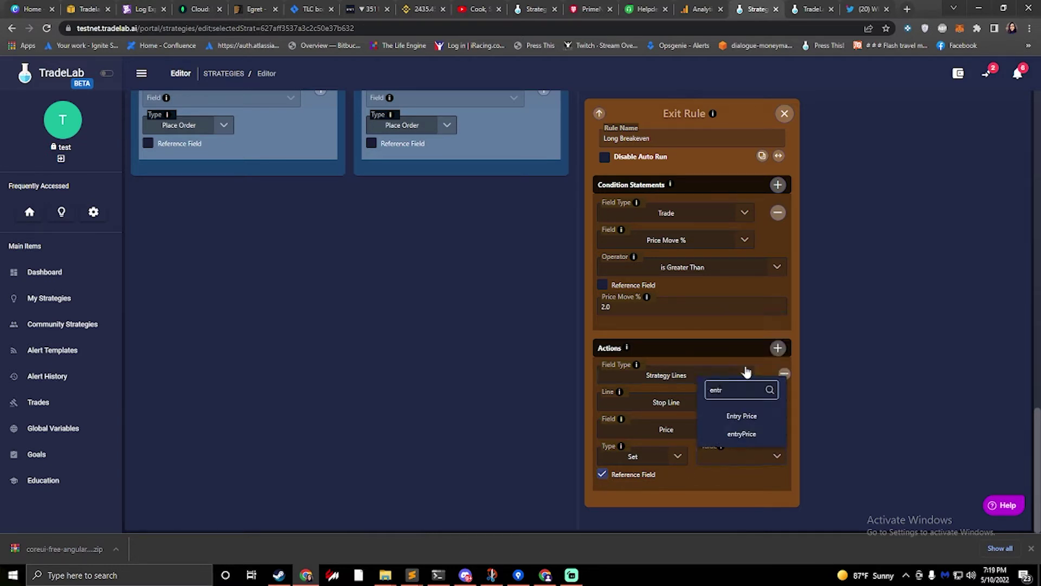
click(740, 416)
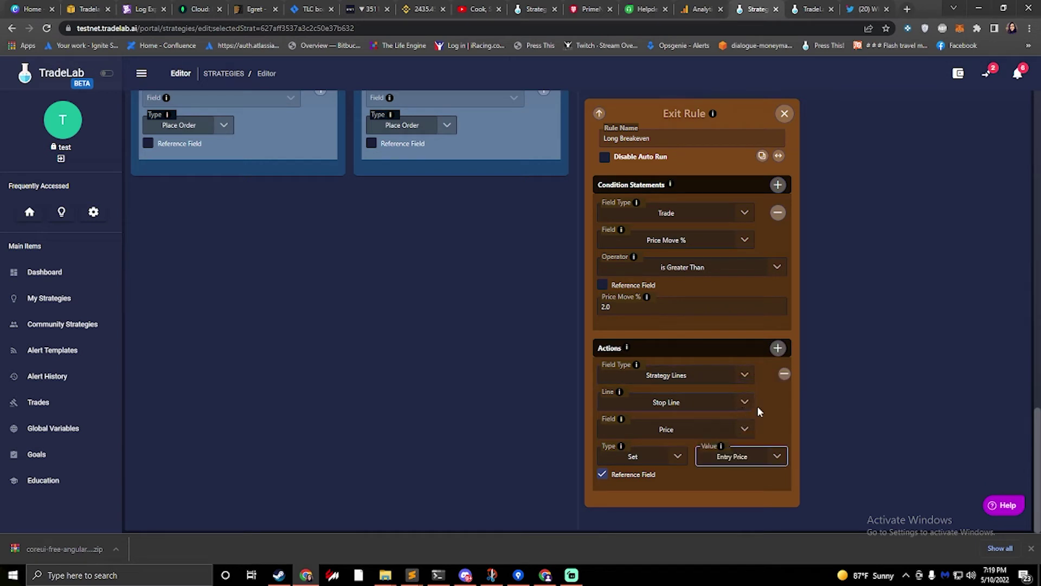
Add a second action with type Add and field type Strategy Lines
click(778, 348)
scroll(655, 416, down, 1)
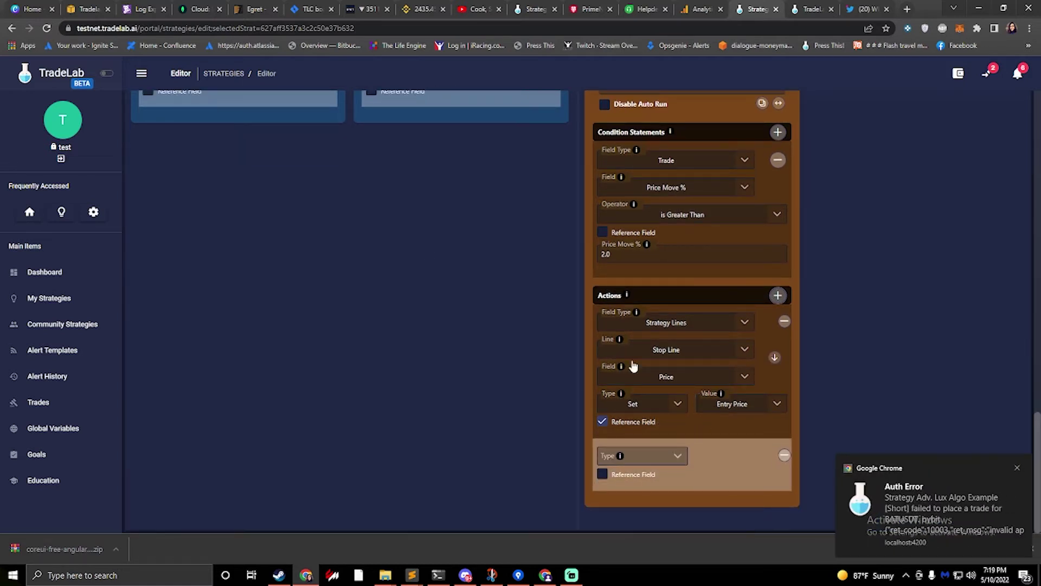
click(666, 461)
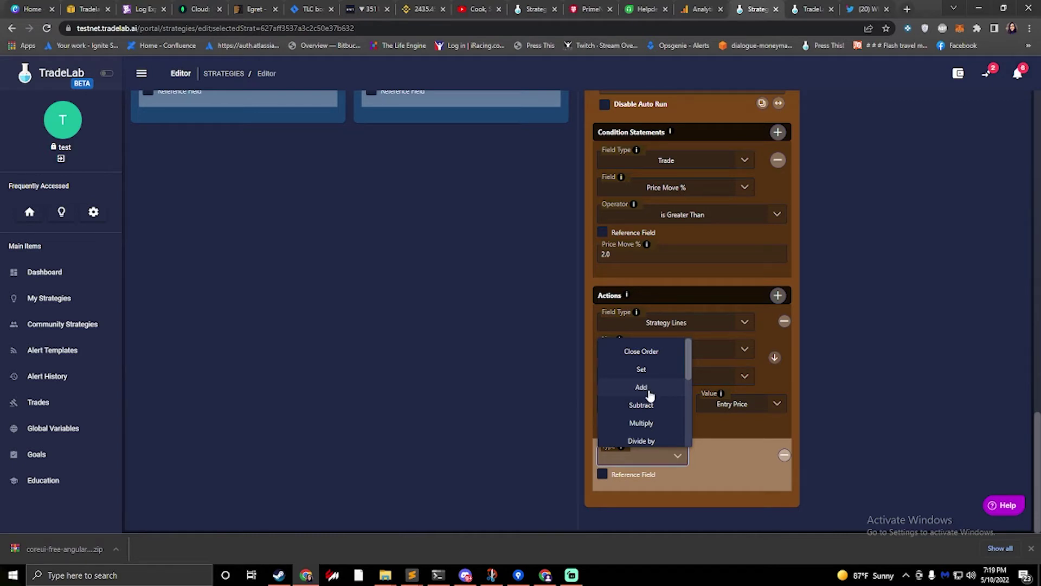
click(648, 392)
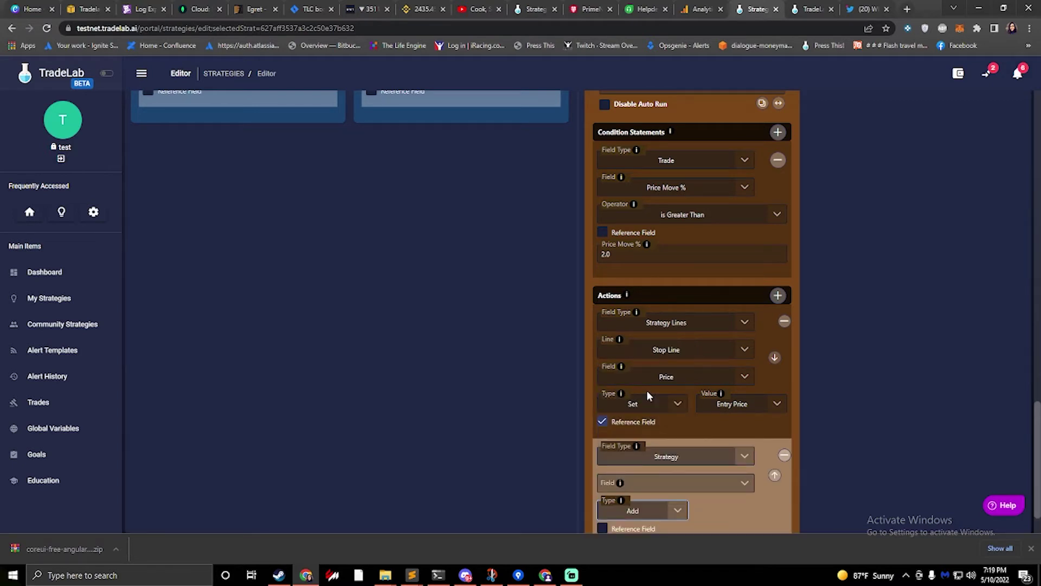
click(699, 459)
click(675, 433)
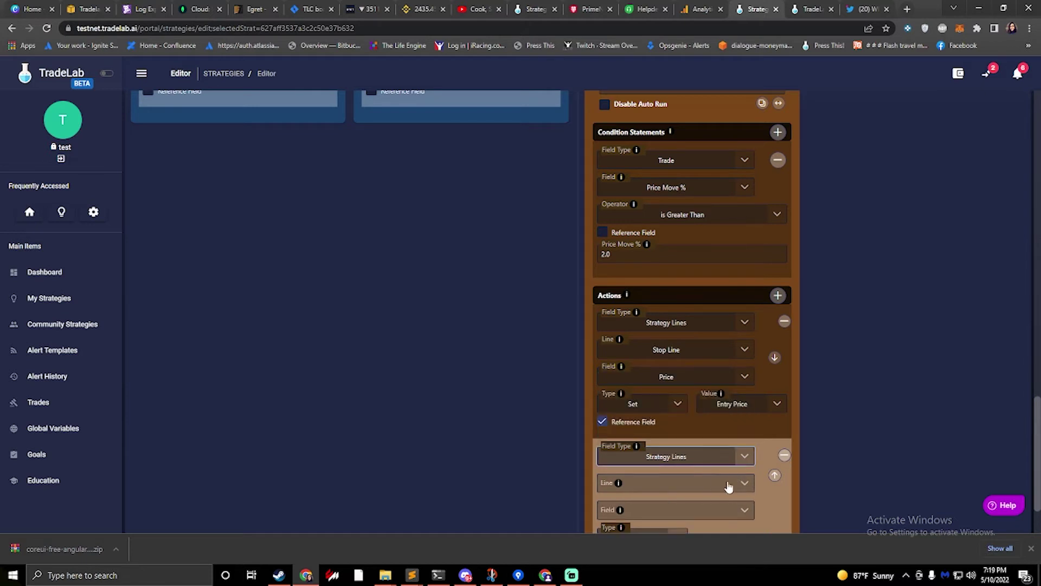
Check the second action's Line and Field lists, which are still empty
scroll(715, 483, down, 2)
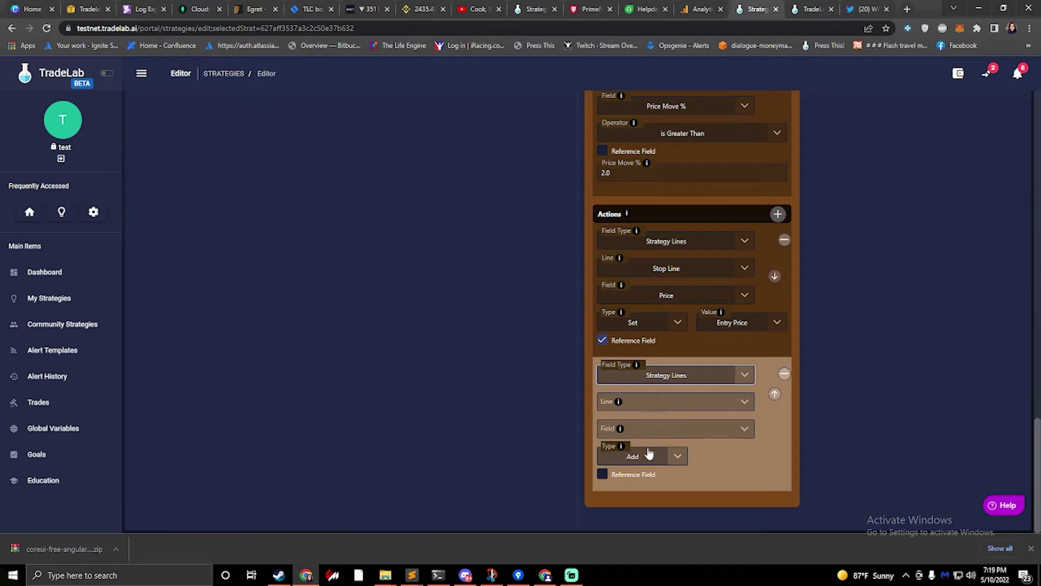
click(660, 404)
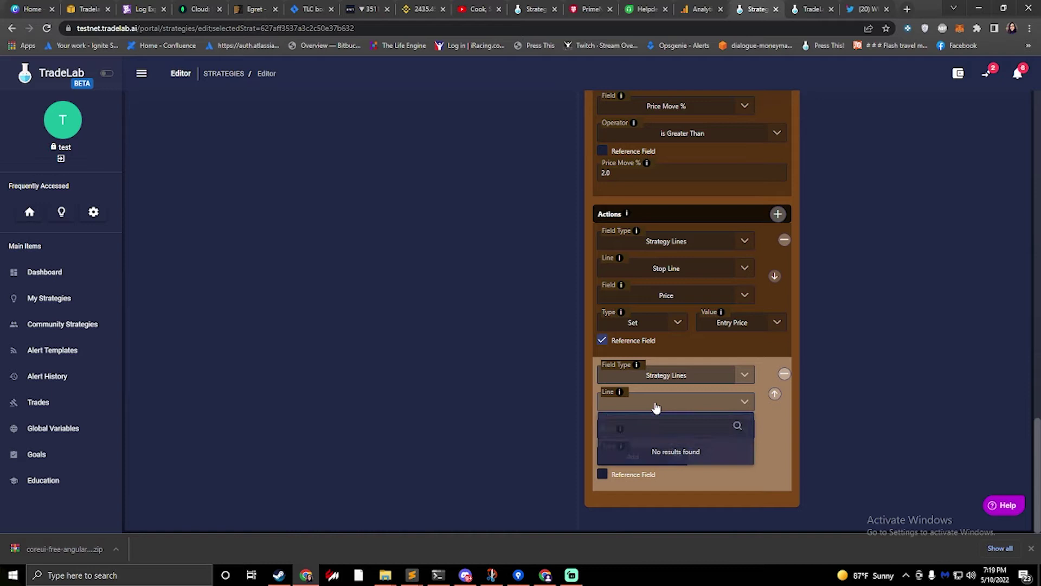
click(654, 406)
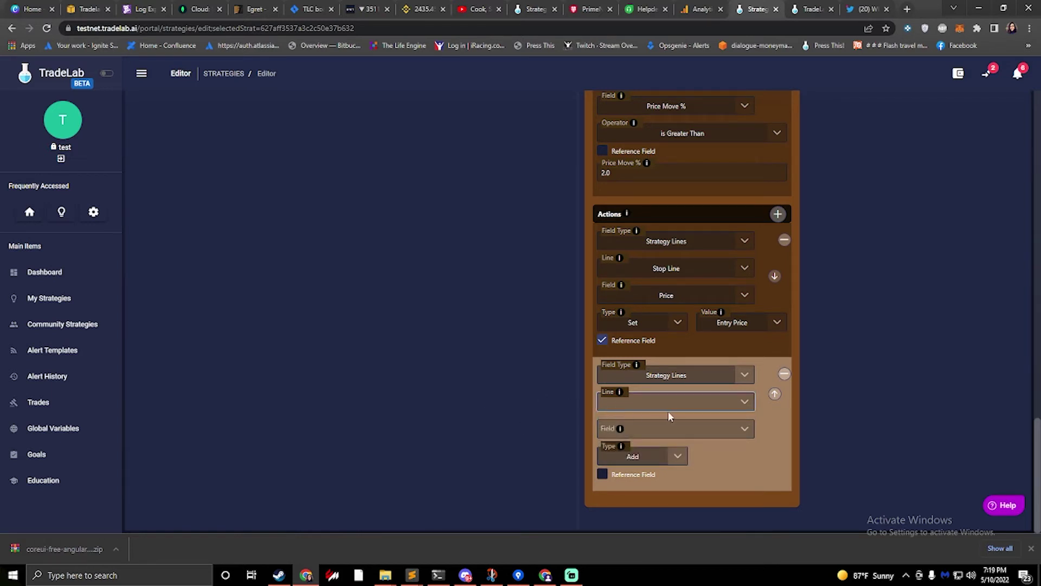
click(664, 434)
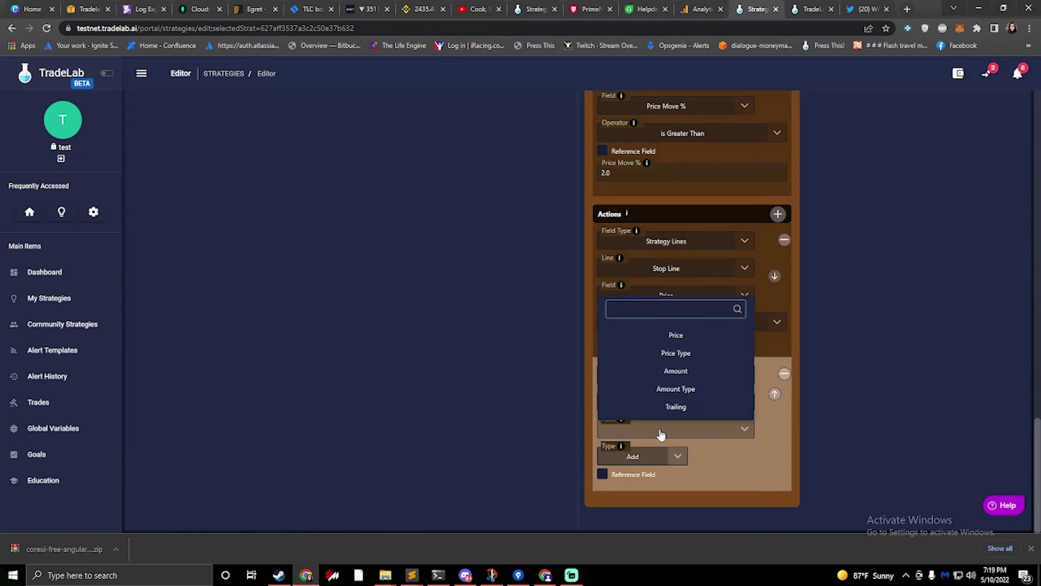
click(662, 434)
click(660, 410)
click(737, 467)
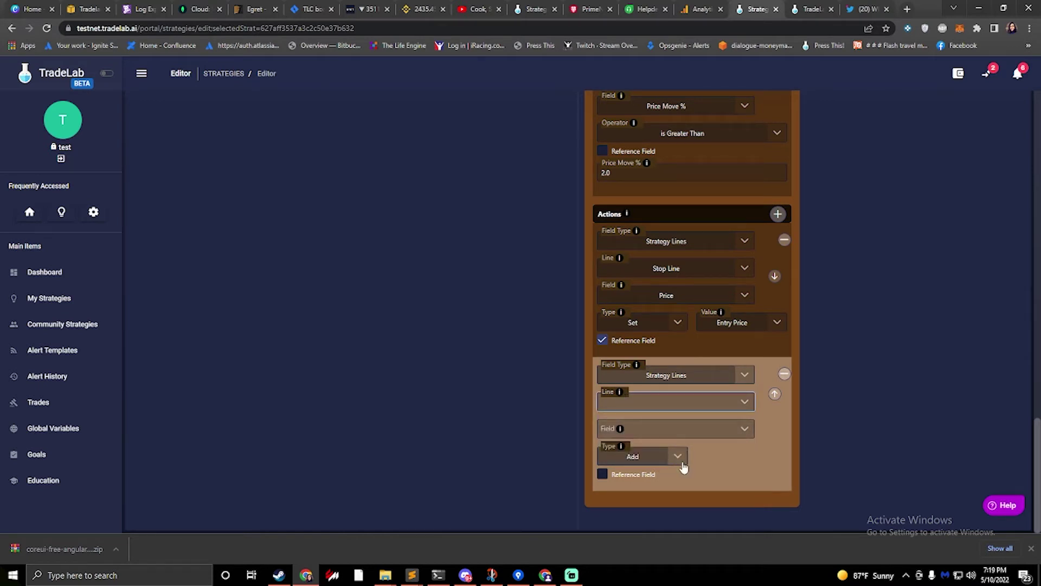
Change the second action to Set the Stop Line's Price field
click(682, 463)
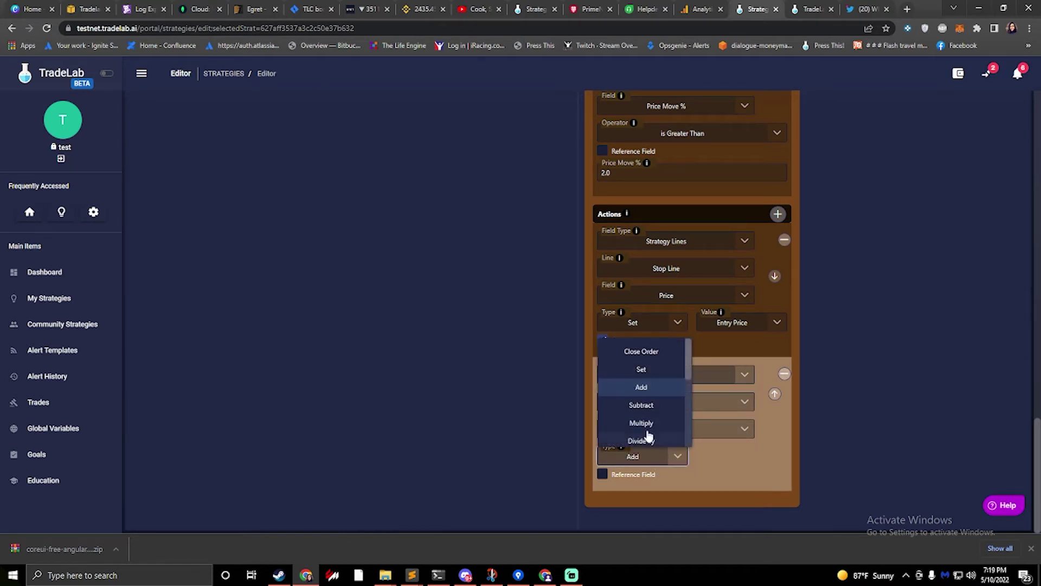
click(652, 373)
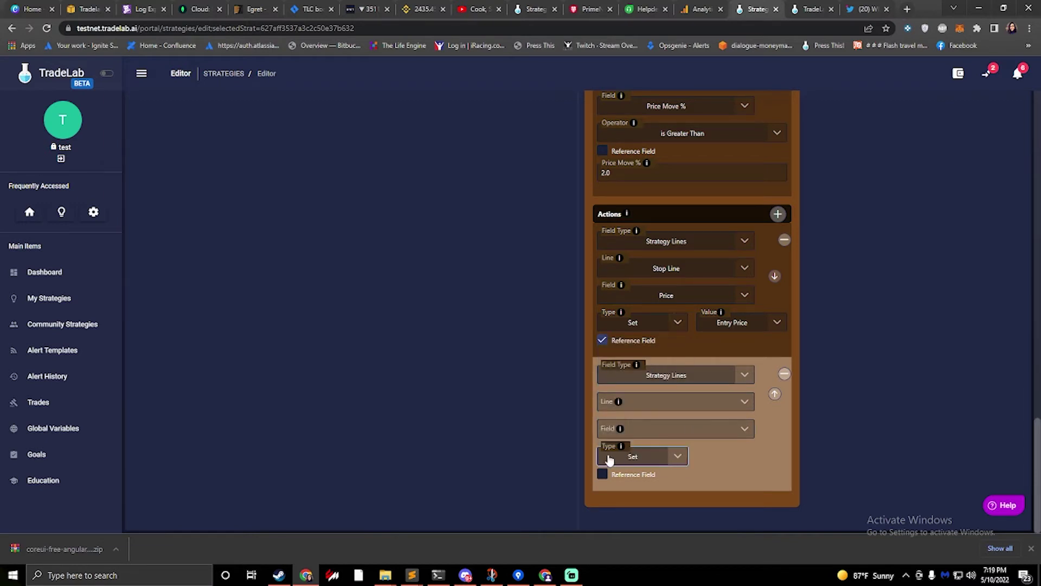
click(654, 399)
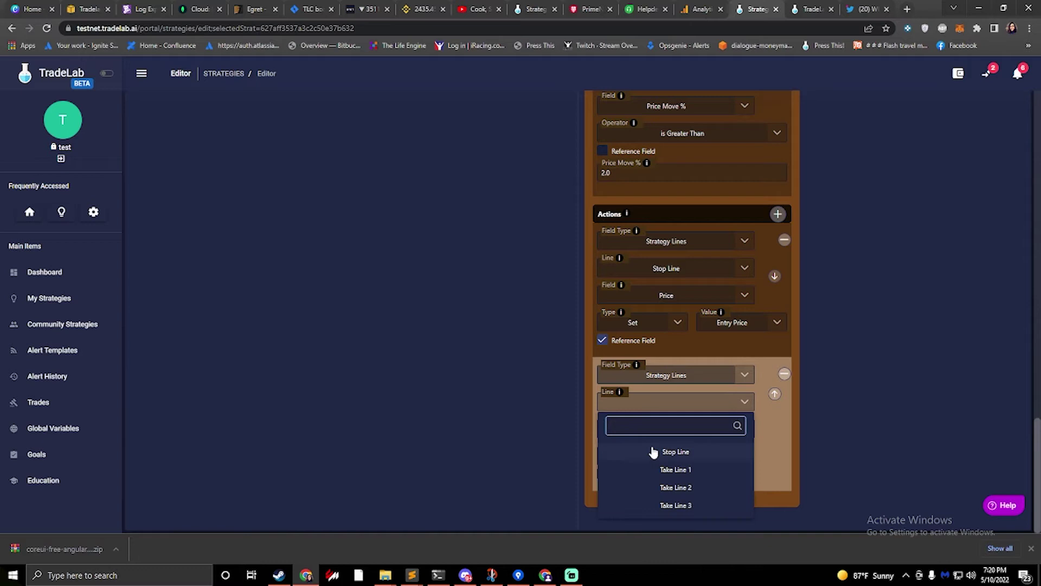
click(704, 457)
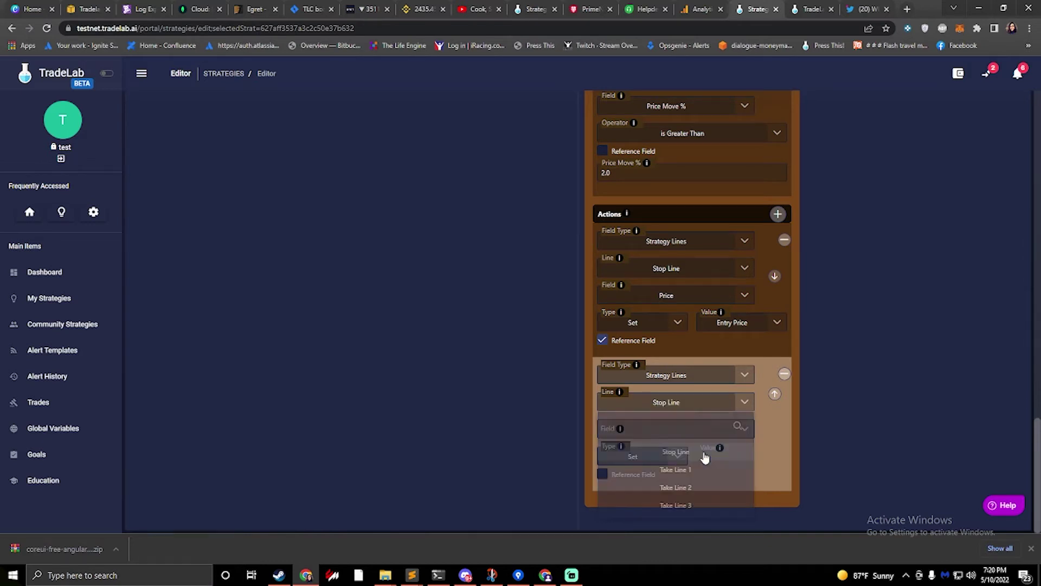
click(649, 427)
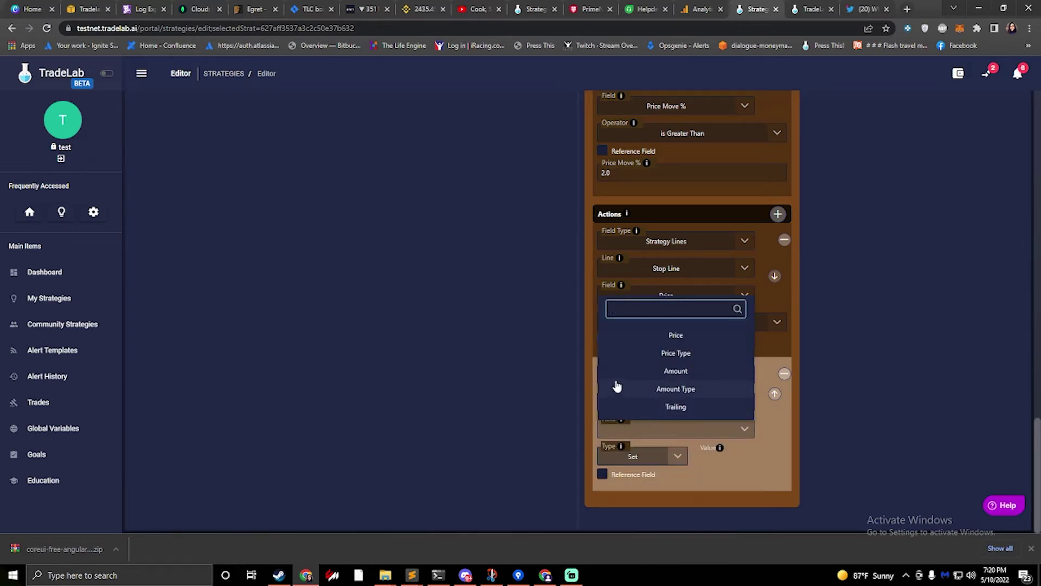
text(()
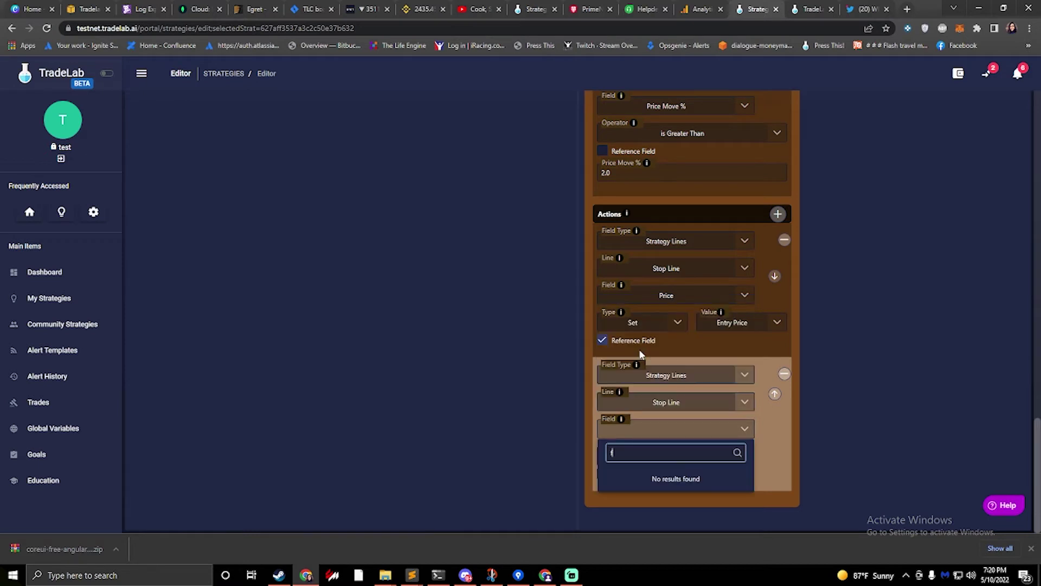
key(BackSpace)
key(BackSpace)
key(BackSpace)
click(677, 336)
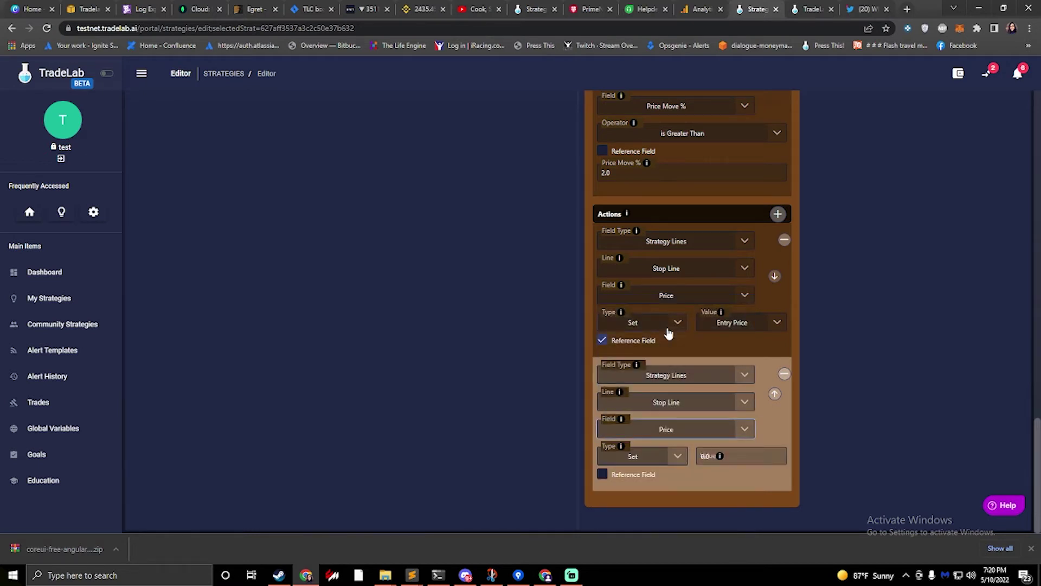
Make the Price value reference the Fee Cost field
click(606, 475)
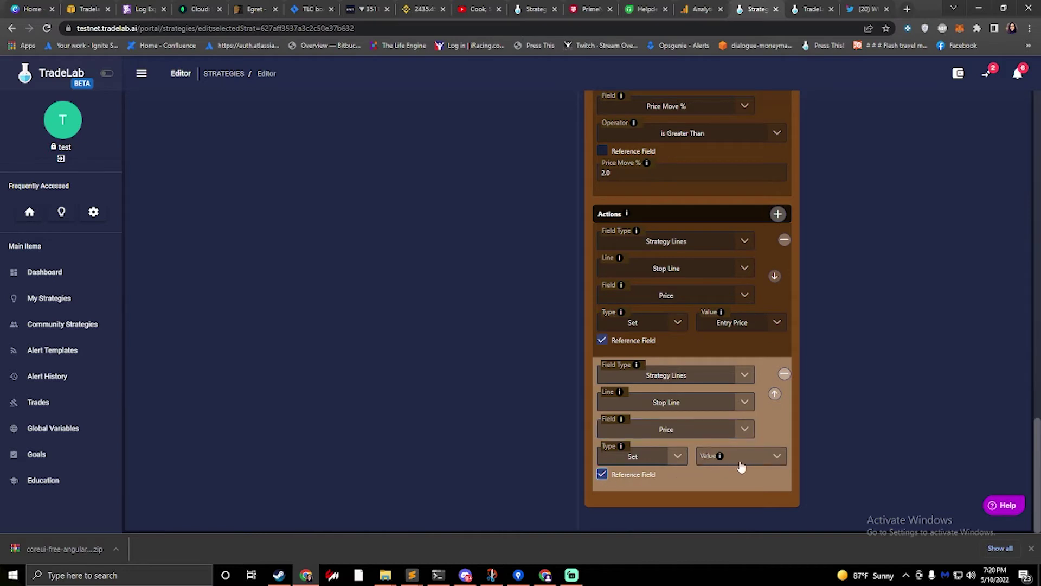
click(732, 456)
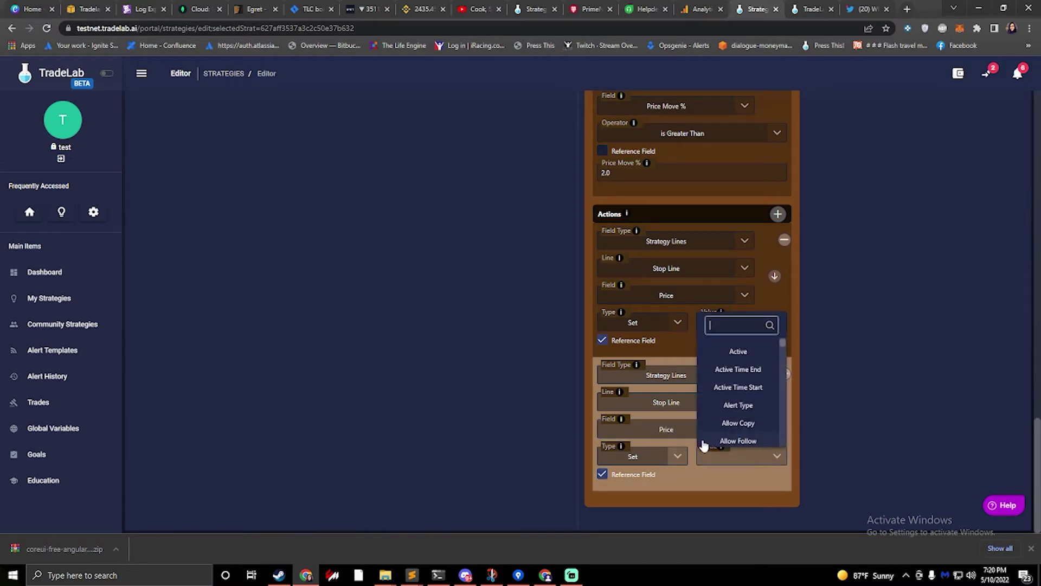
text(Fee)
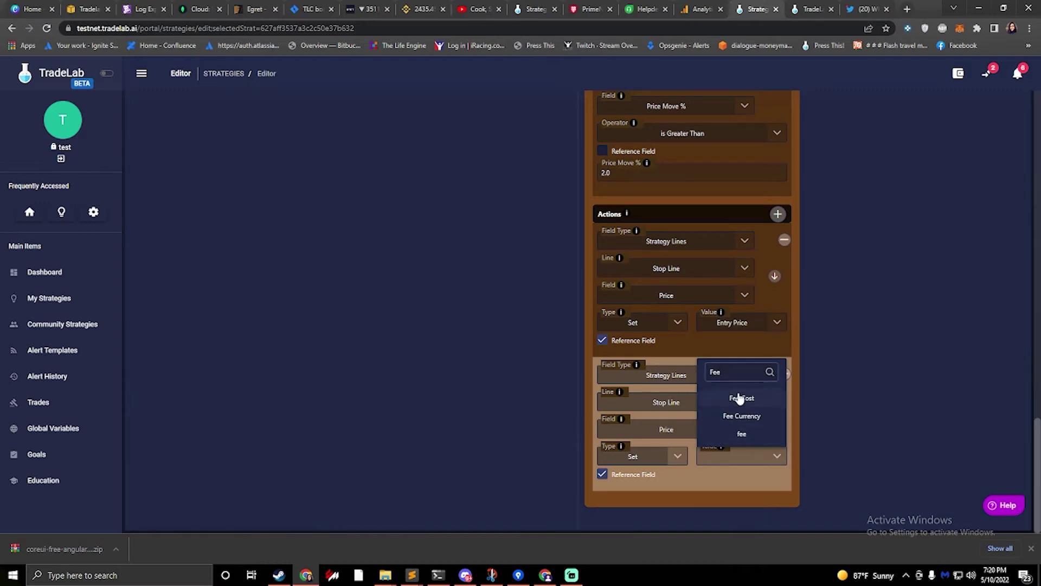
click(741, 398)
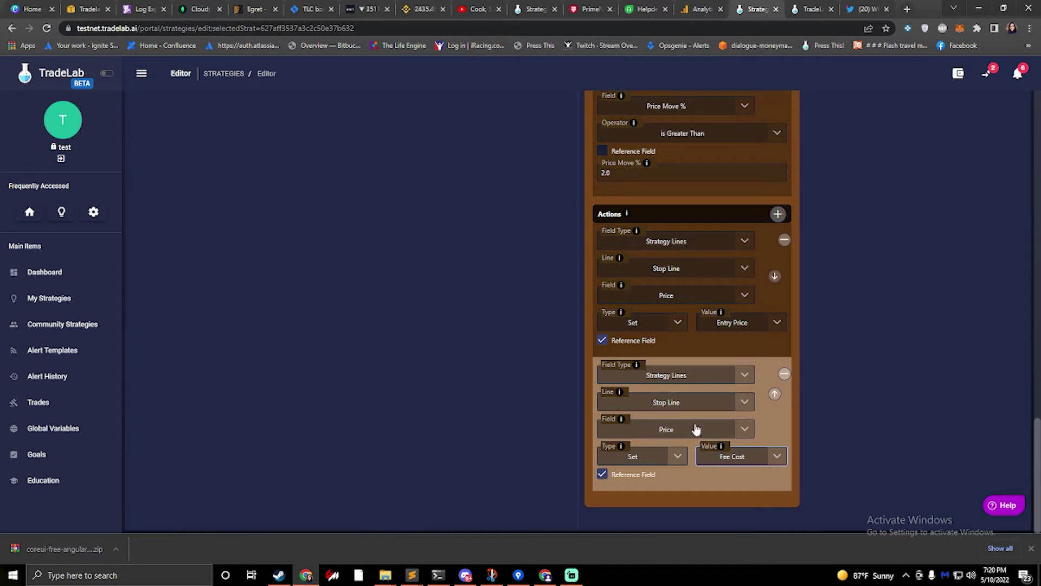
Add a third action to Long Breakeven and make it a Set action
click(778, 215)
scroll(607, 412, down, 1)
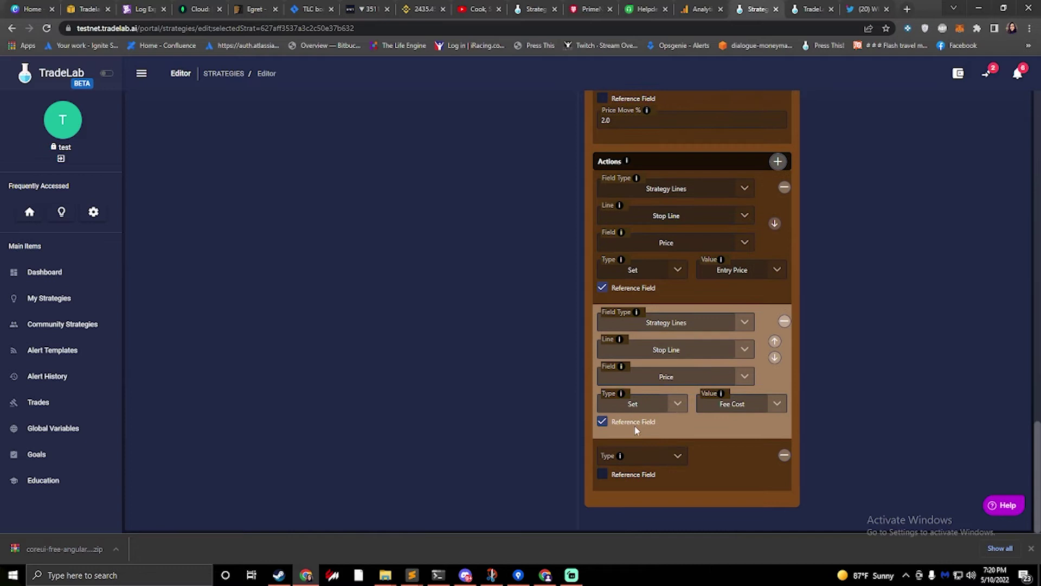
click(637, 455)
scroll(642, 424, down, 5)
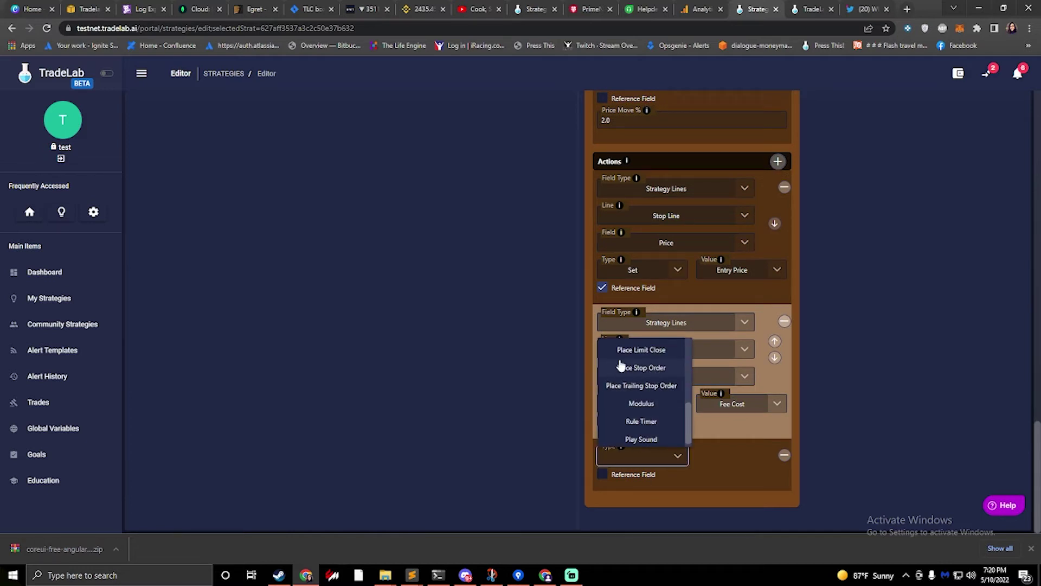
scroll(645, 379, up, 1)
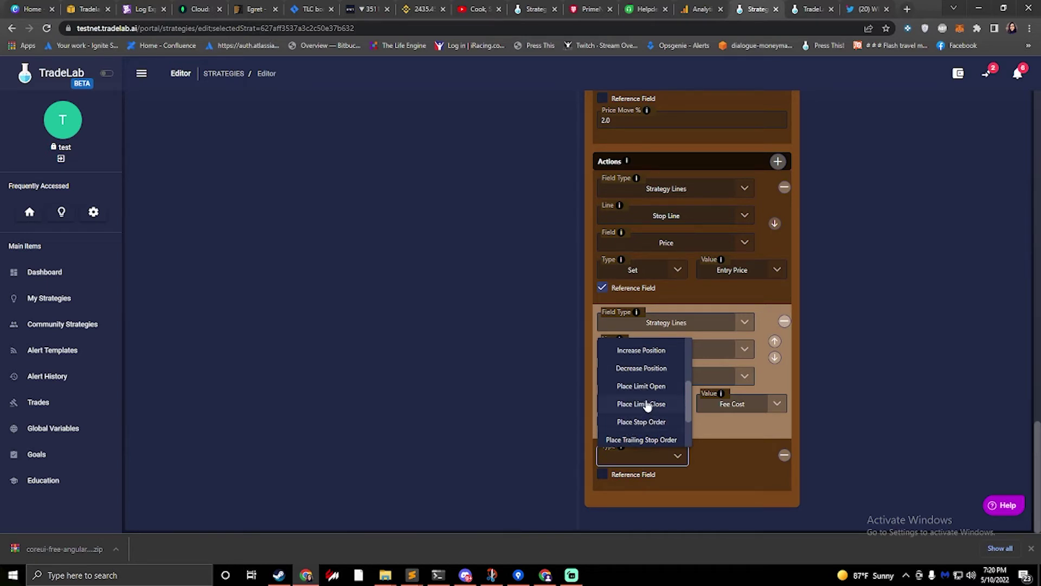
click(818, 391)
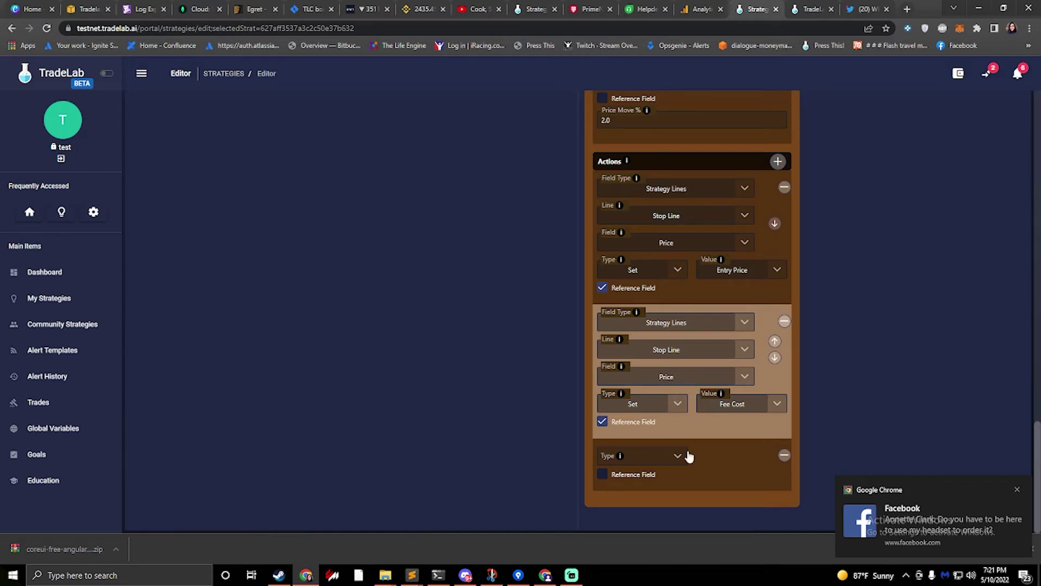
click(678, 455)
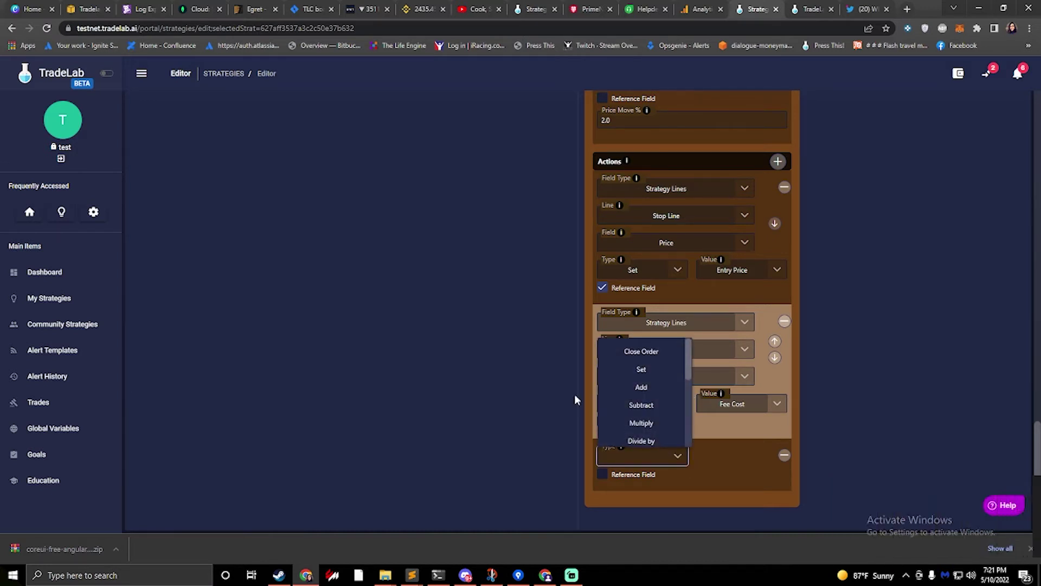
click(653, 369)
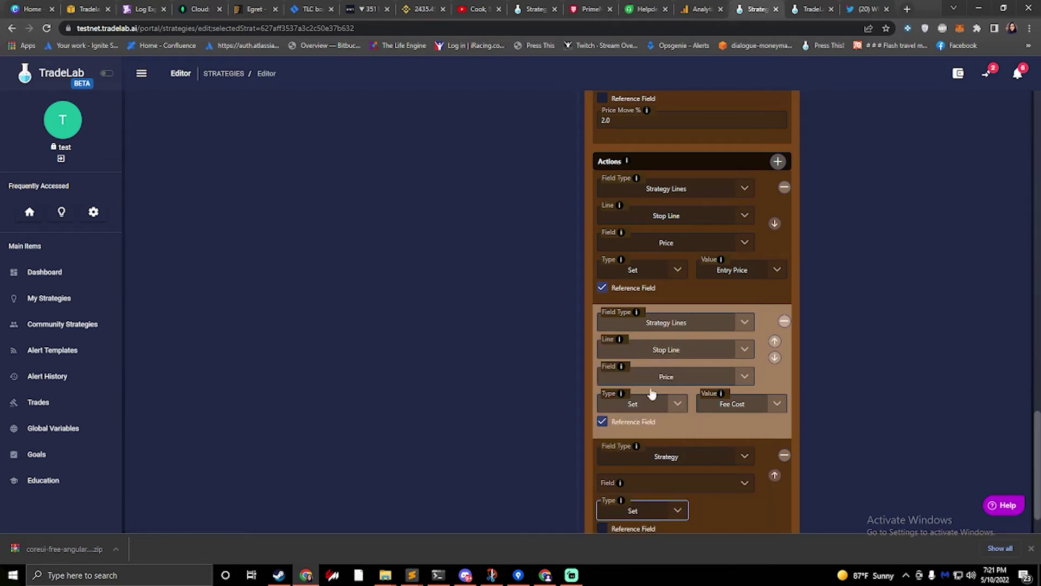
Target the Stop Line's Trailing field under Strategy Lines and set it to True
click(690, 458)
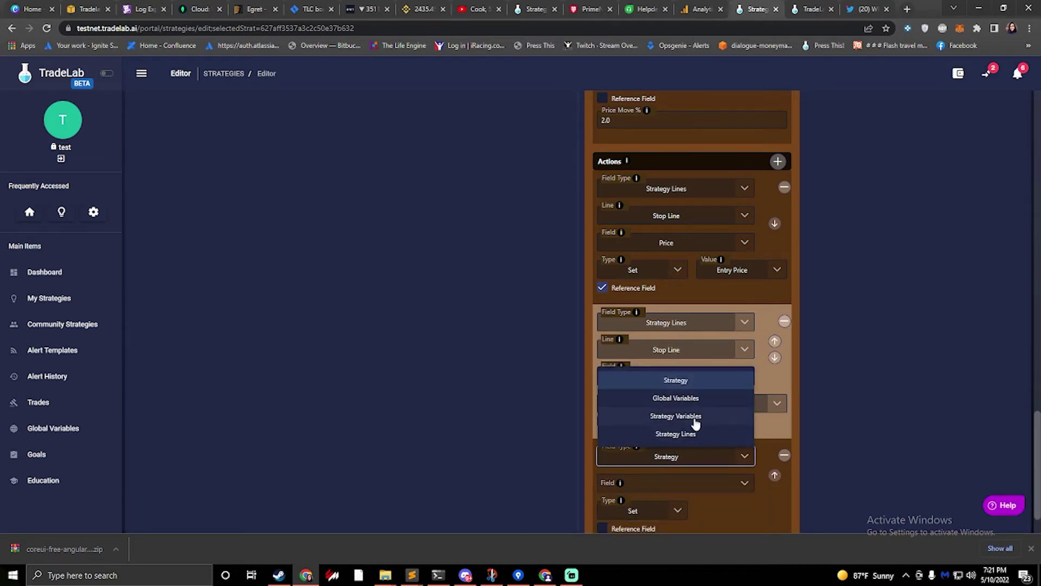
click(688, 433)
click(694, 488)
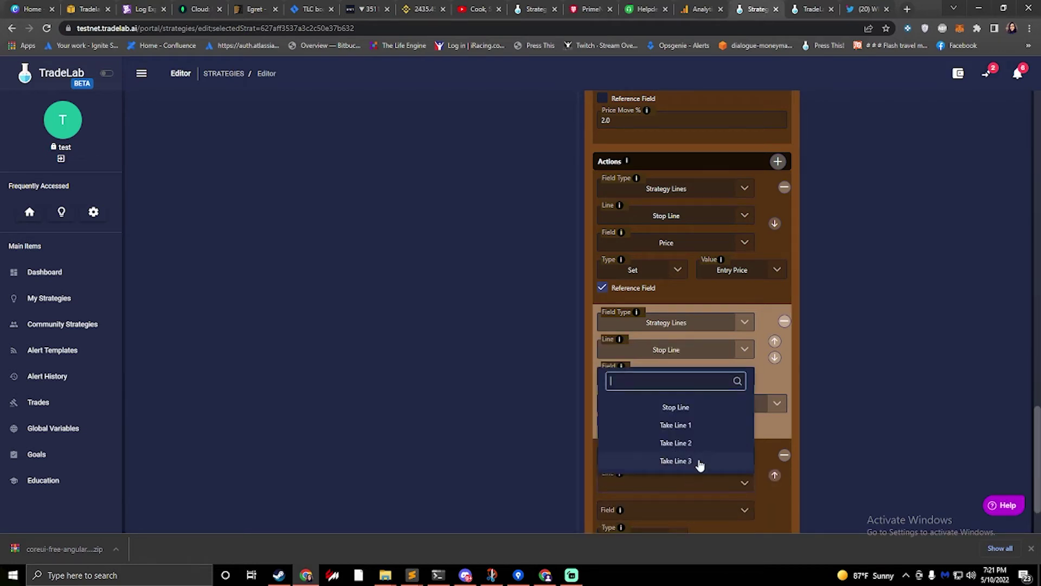
click(682, 407)
click(694, 512)
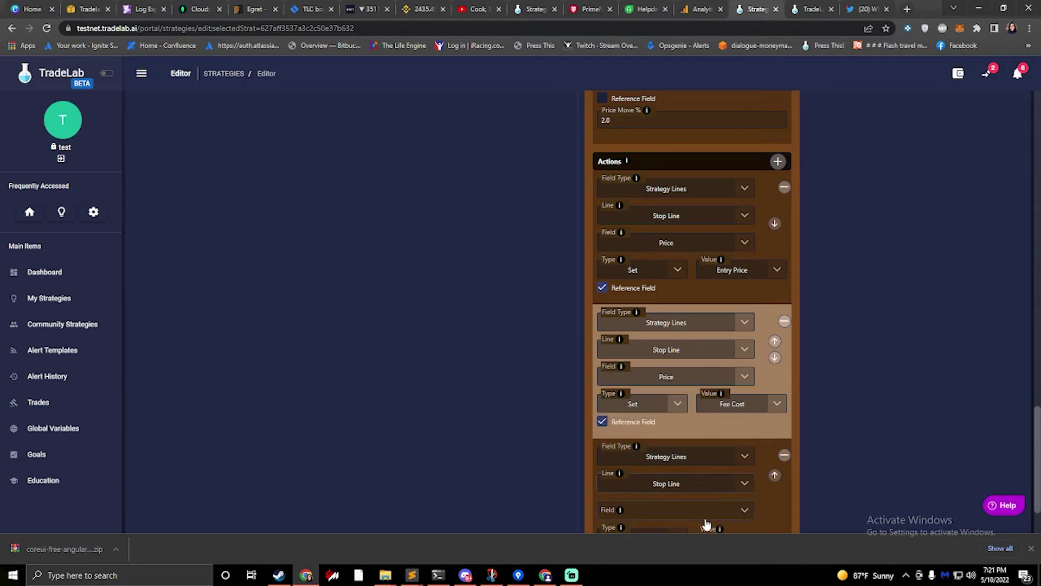
click(674, 488)
scroll(833, 481, down, 2)
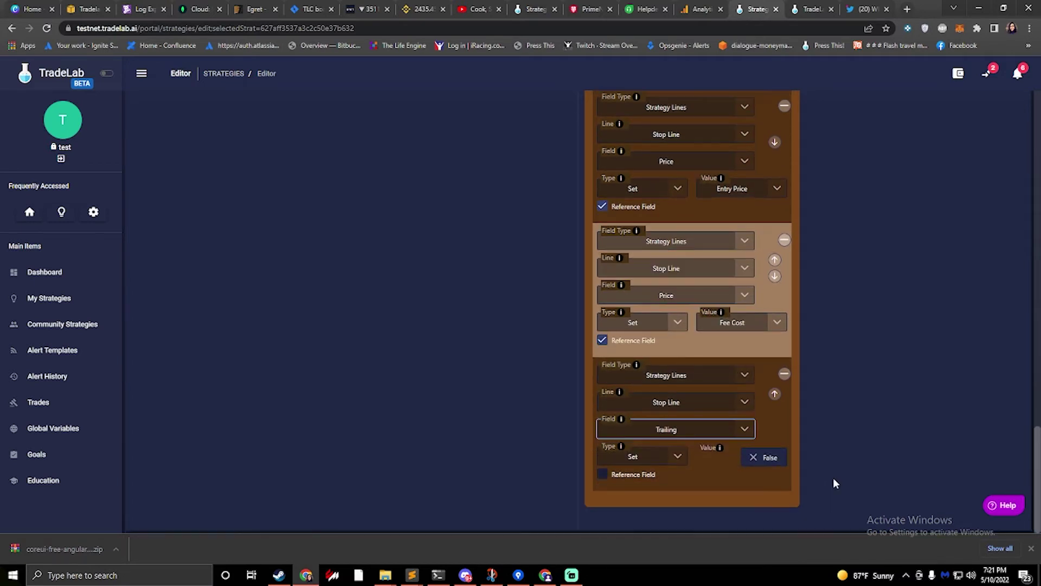
click(765, 457)
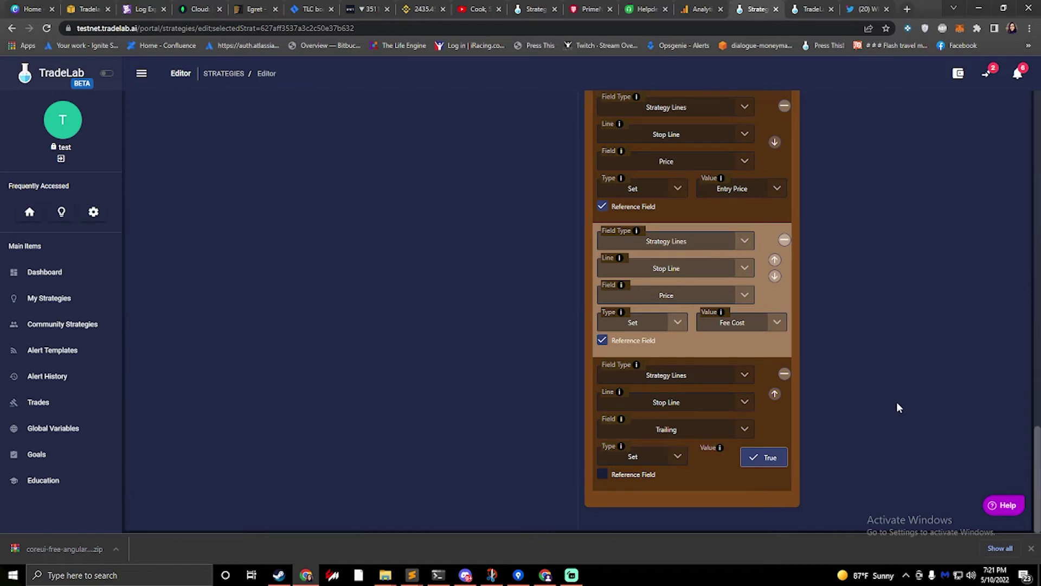
scroll(878, 418, up, 4)
scroll(876, 415, up, 3)
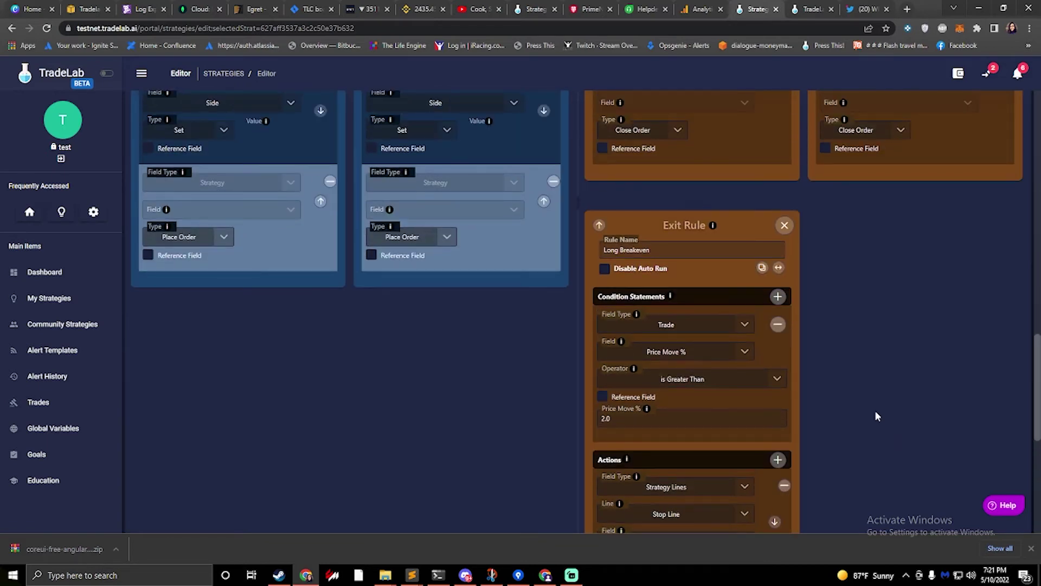
scroll(826, 399, down, 7)
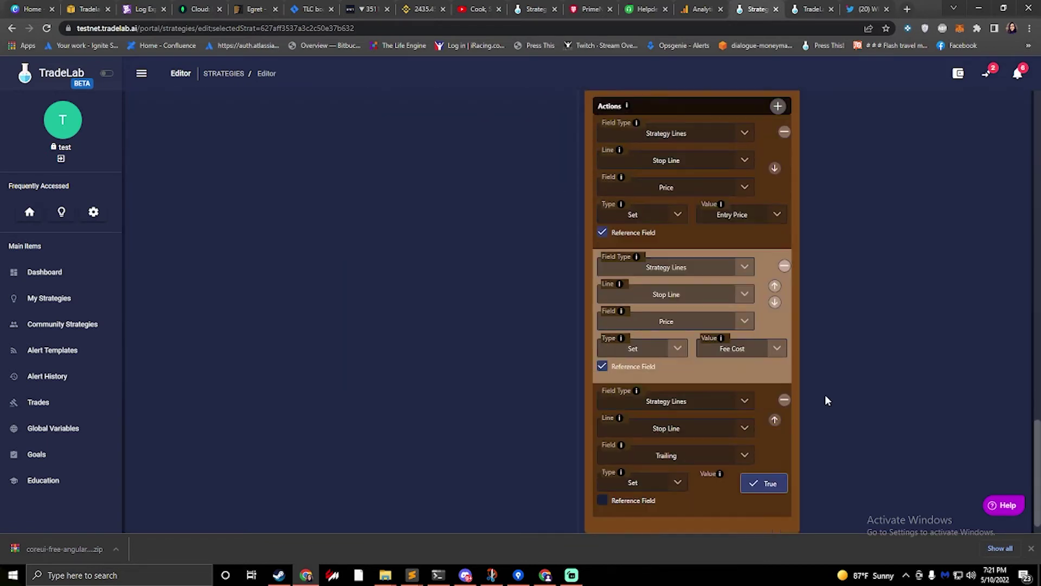
scroll(826, 400, up, 5)
scroll(826, 400, up, 2)
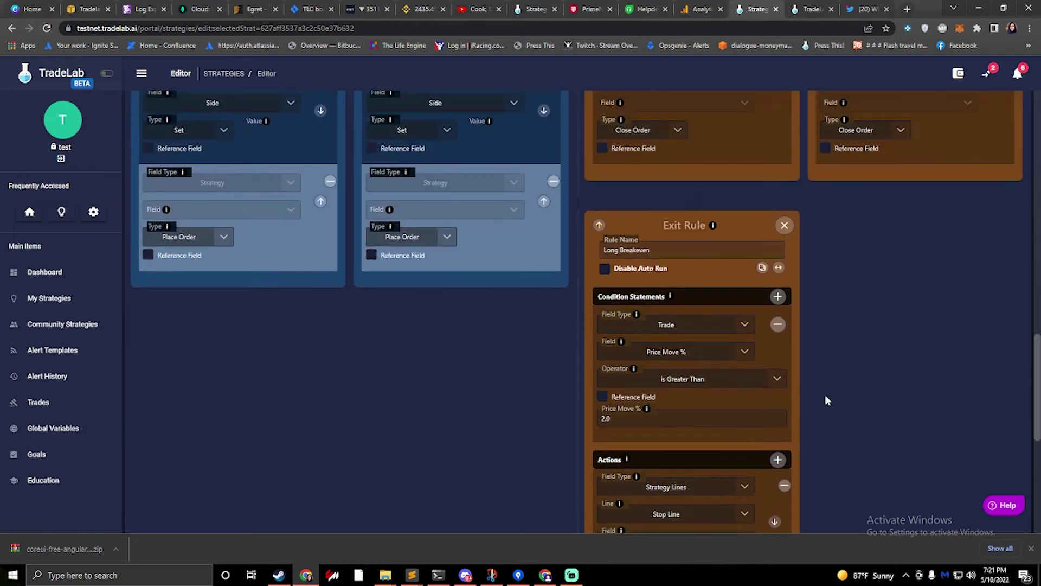
scroll(825, 400, up, 6)
scroll(825, 395, up, 1)
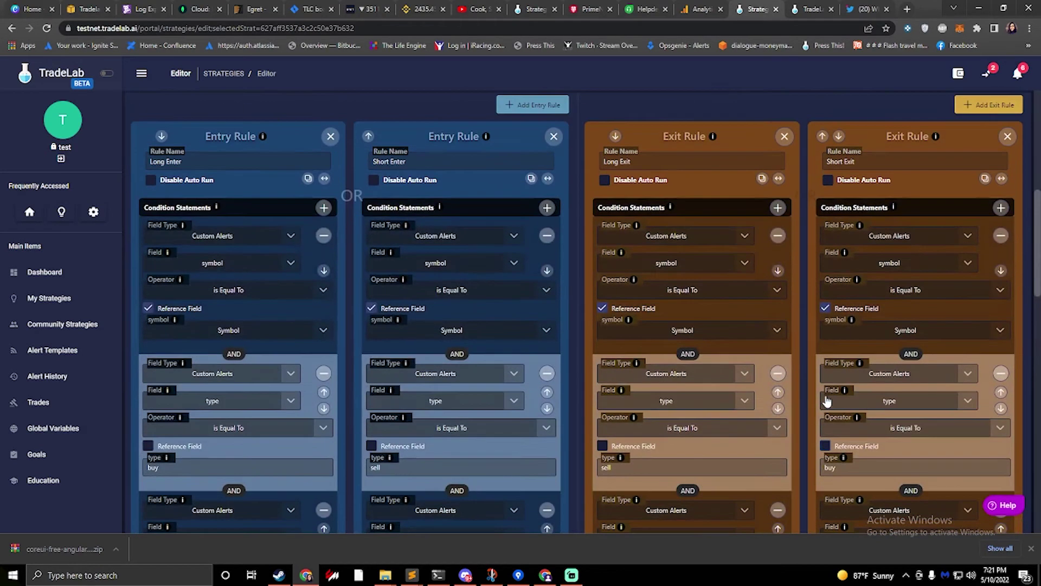
scroll(825, 395, down, 10)
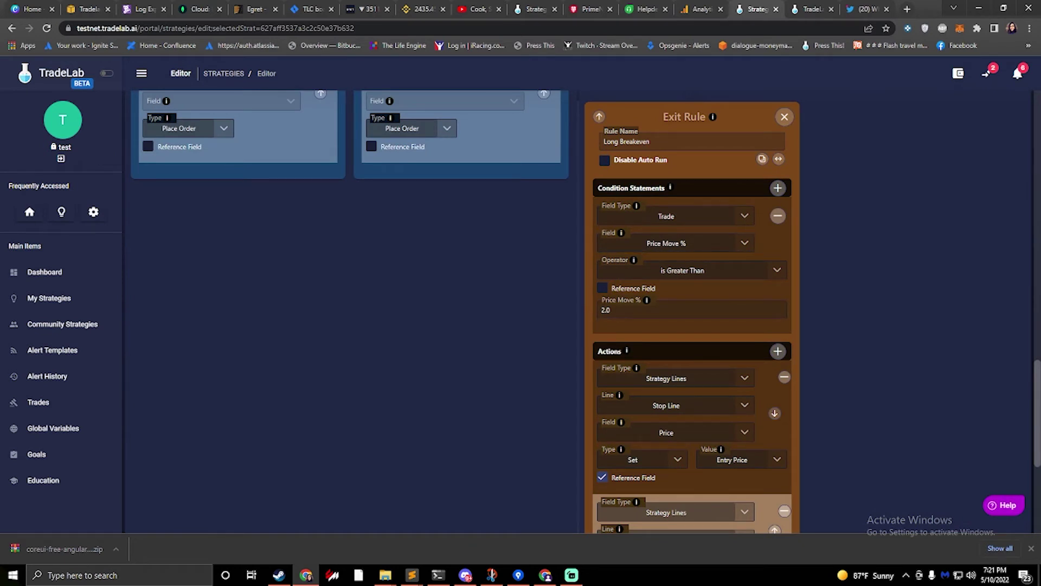
Clone Long Breakeven as 'Short Breakeven', set Price Move % to -2.0, and add a condition
click(762, 159)
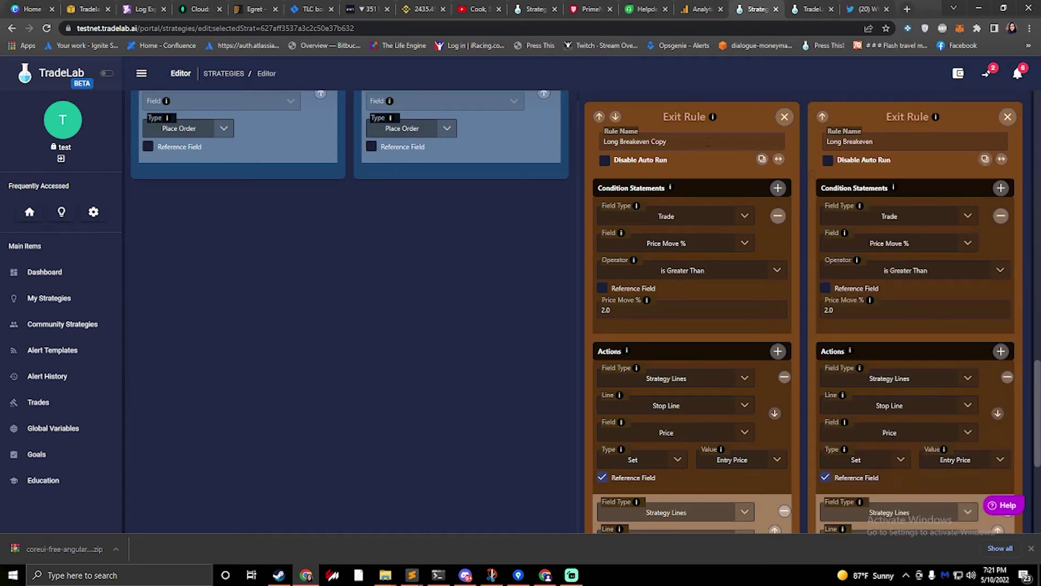
click(666, 141)
double_click(666, 141)
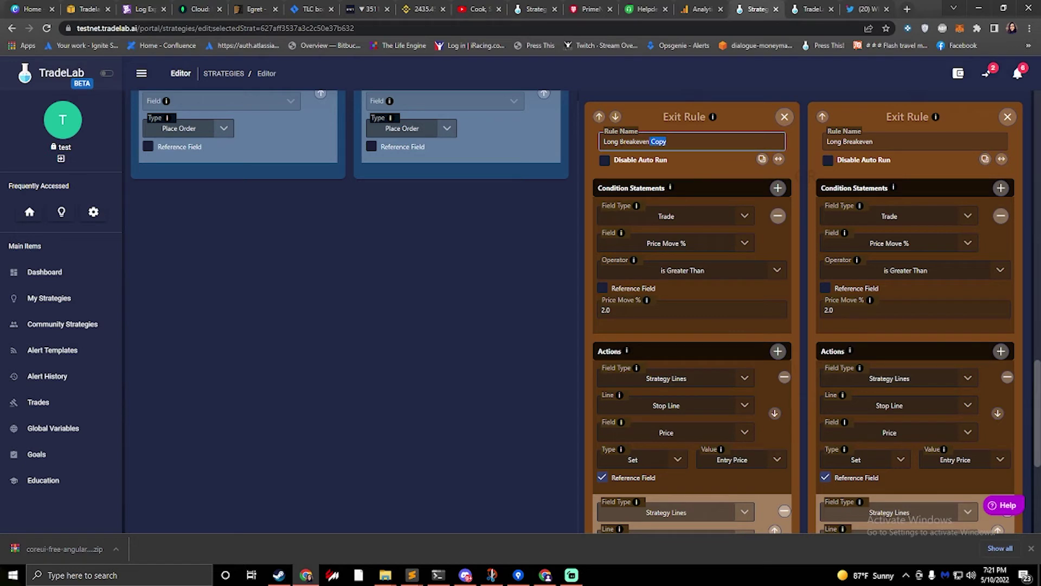
key(BackSpace)
text(Short)
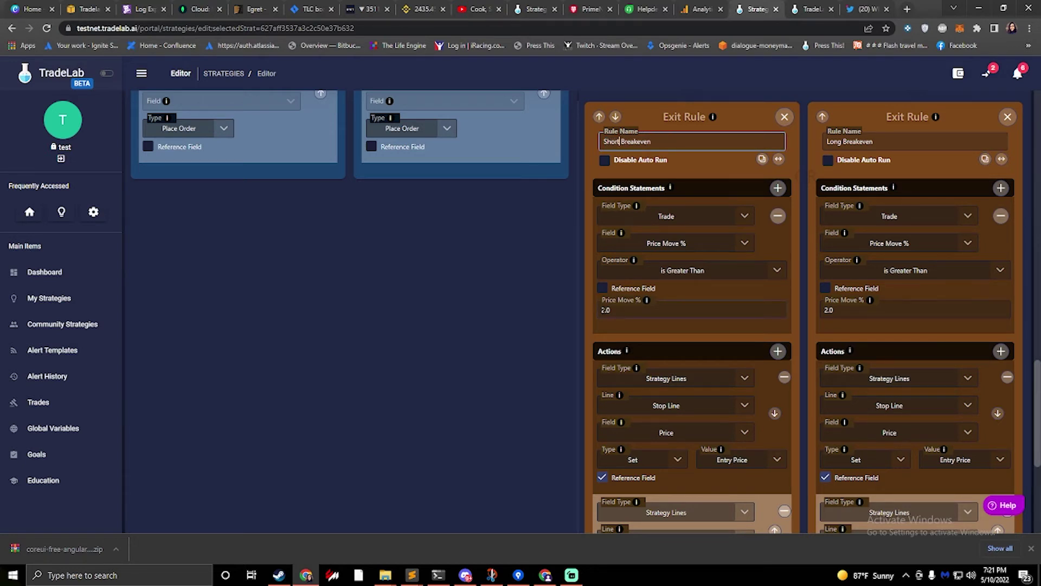
click(601, 309)
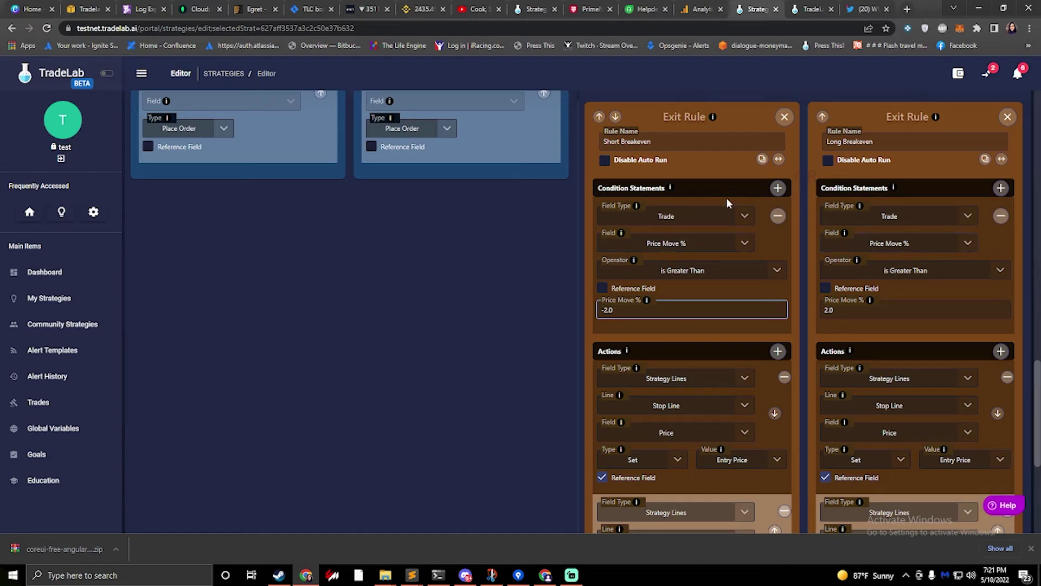
click(777, 187)
Add a blank AND condition to Long Breakeven and scroll to compare both rules
click(1001, 187)
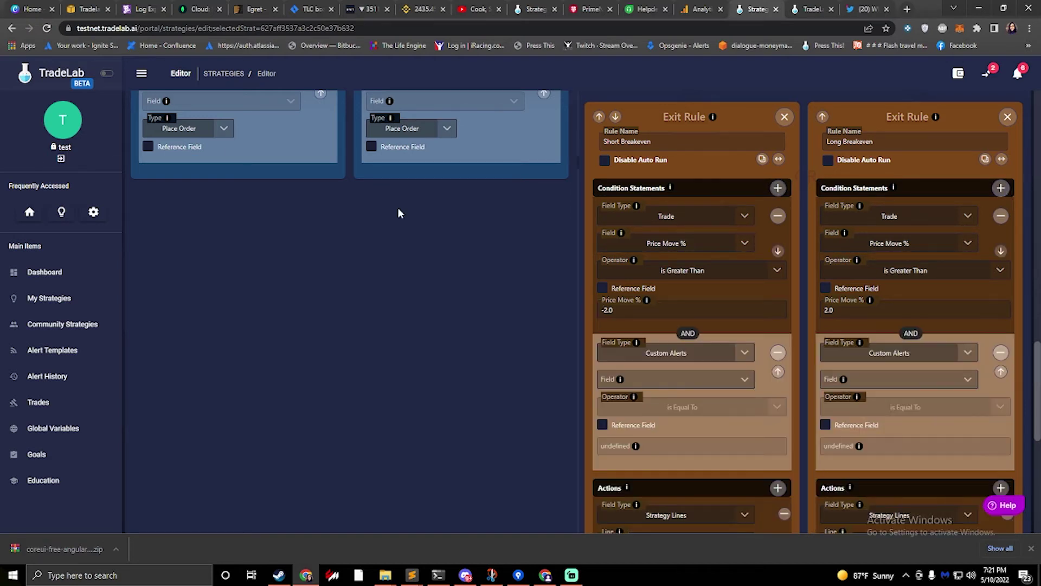
scroll(398, 207, up, 4)
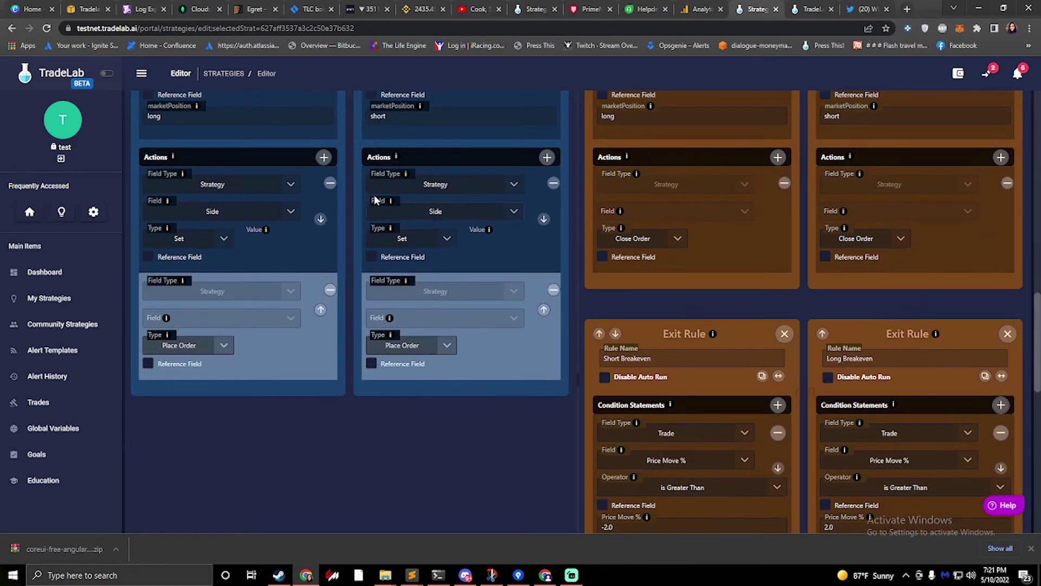
scroll(255, 204, up, 10)
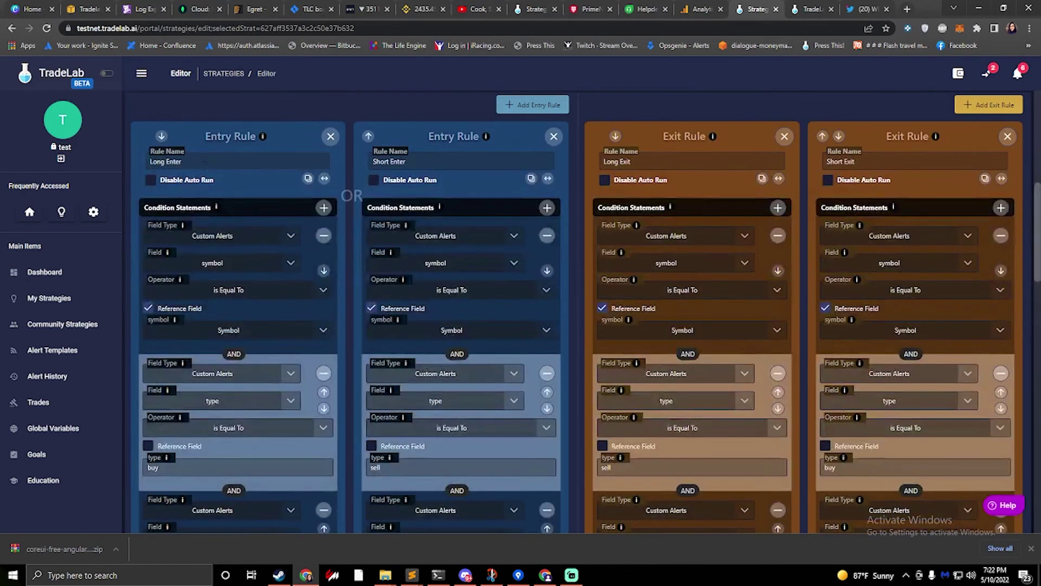
scroll(228, 260, down, 6)
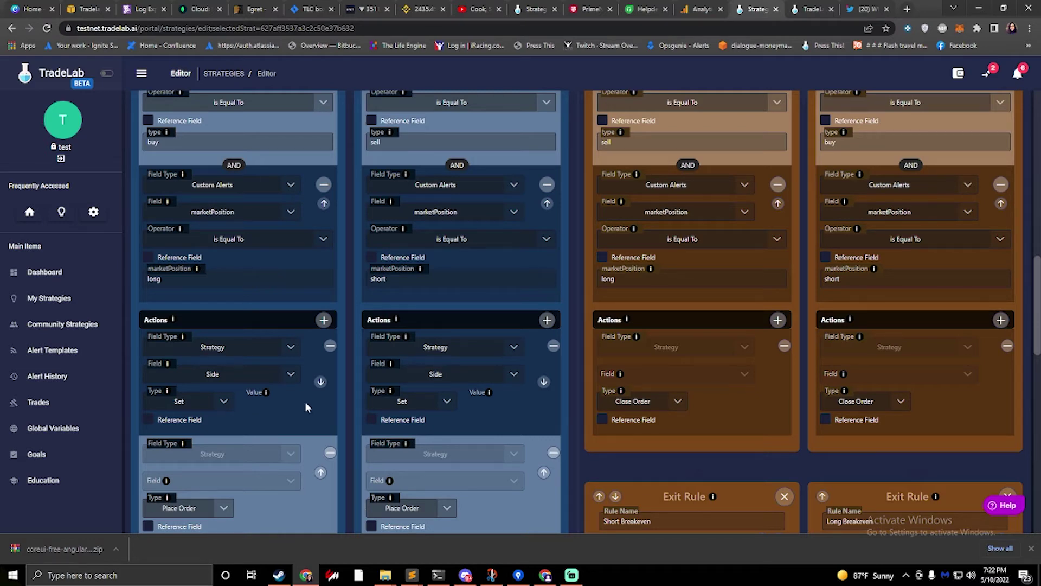
scroll(260, 404, down, 4)
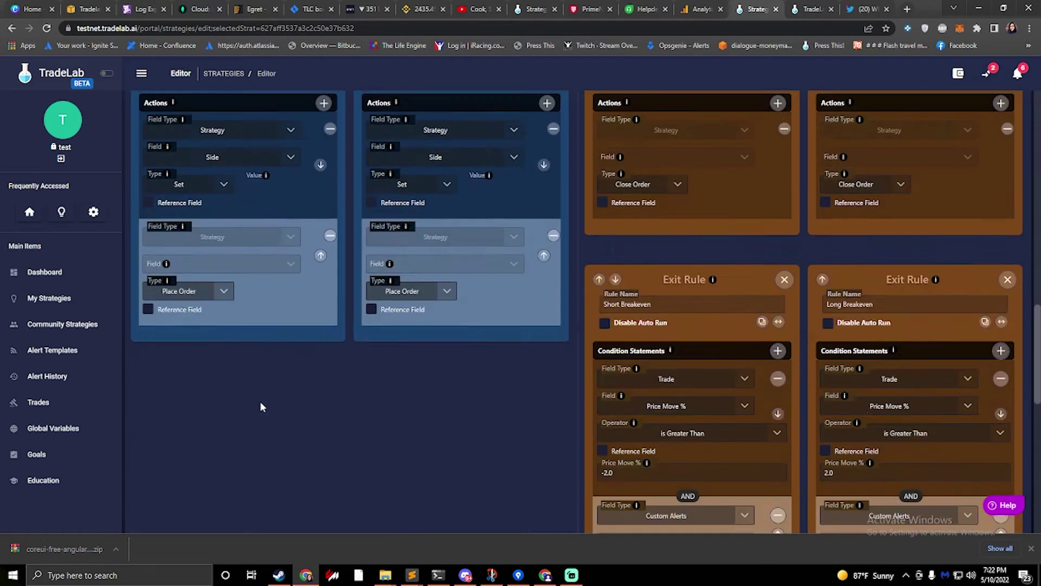
scroll(281, 340, up, 1)
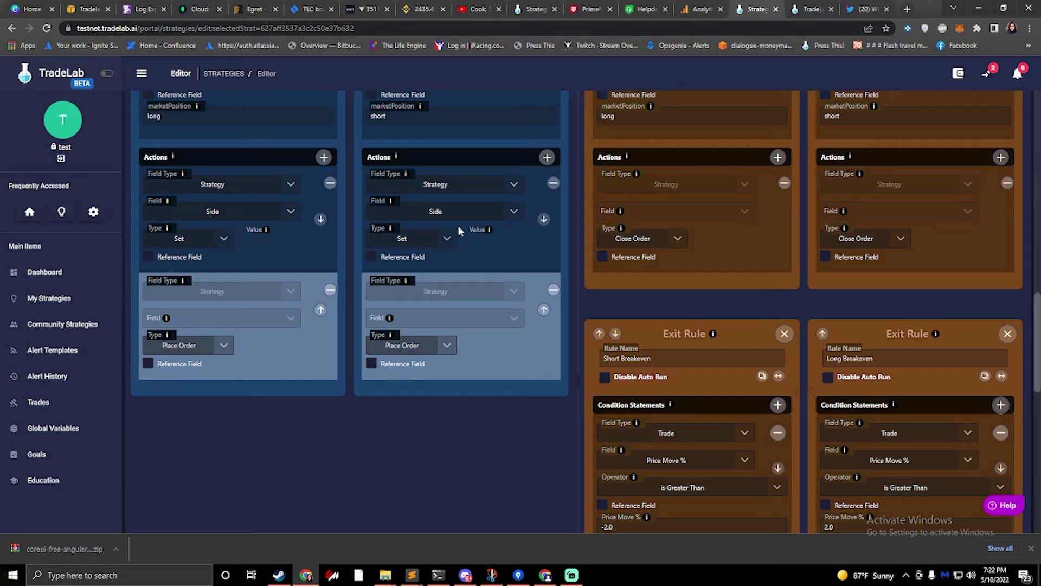
scroll(566, 252, down, 8)
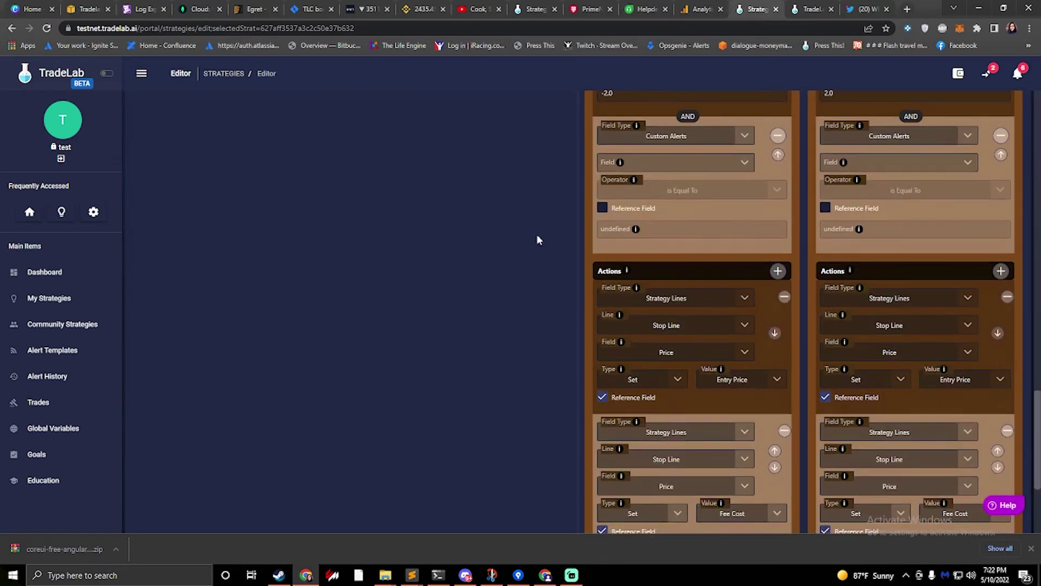
scroll(669, 311, down, 4)
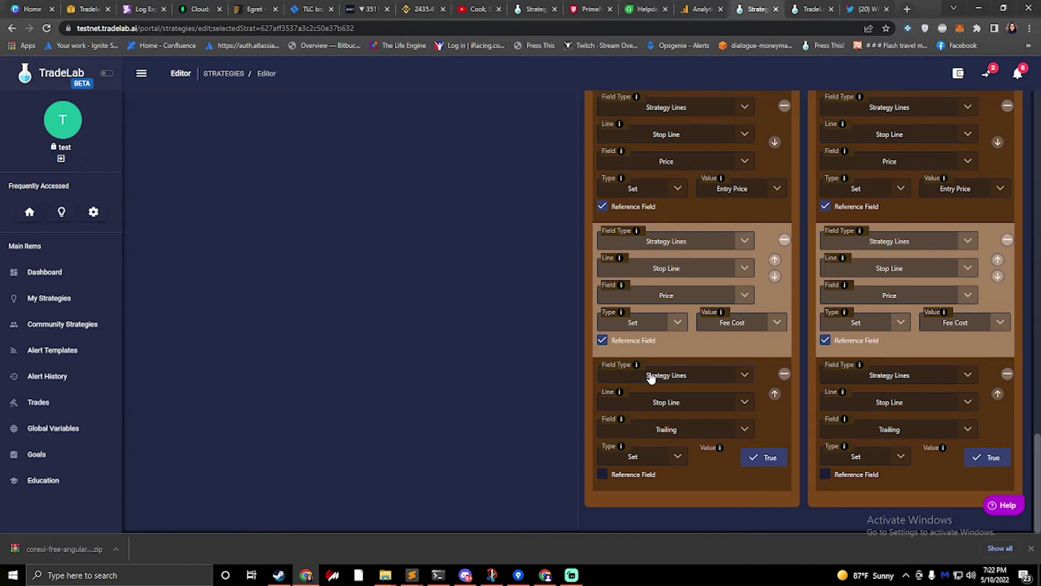
scroll(696, 358, up, 2)
scroll(756, 271, up, 3)
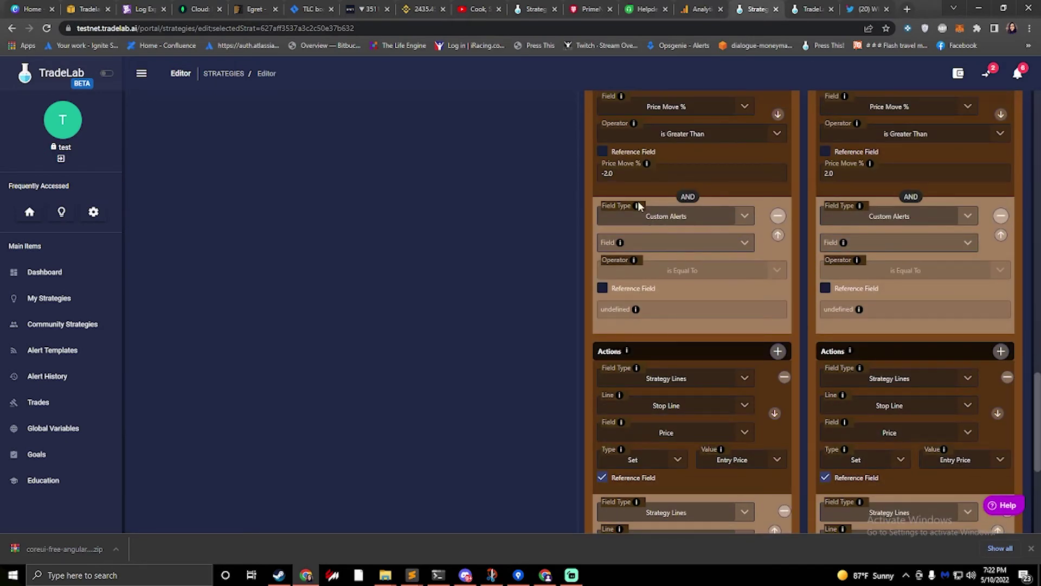
Make Short Breakeven's second condition check the Strategy field Side
click(673, 215)
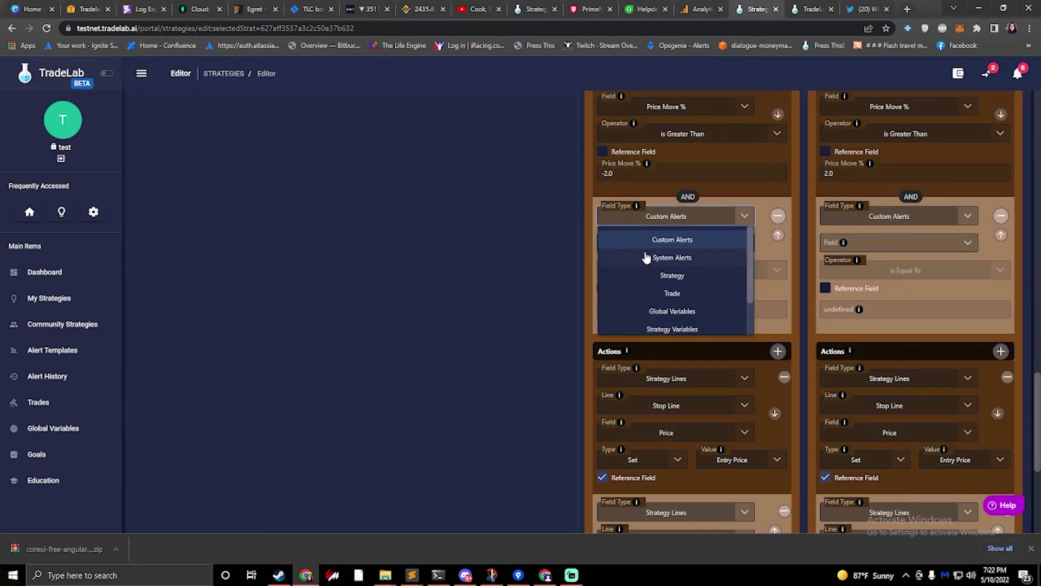
click(687, 278)
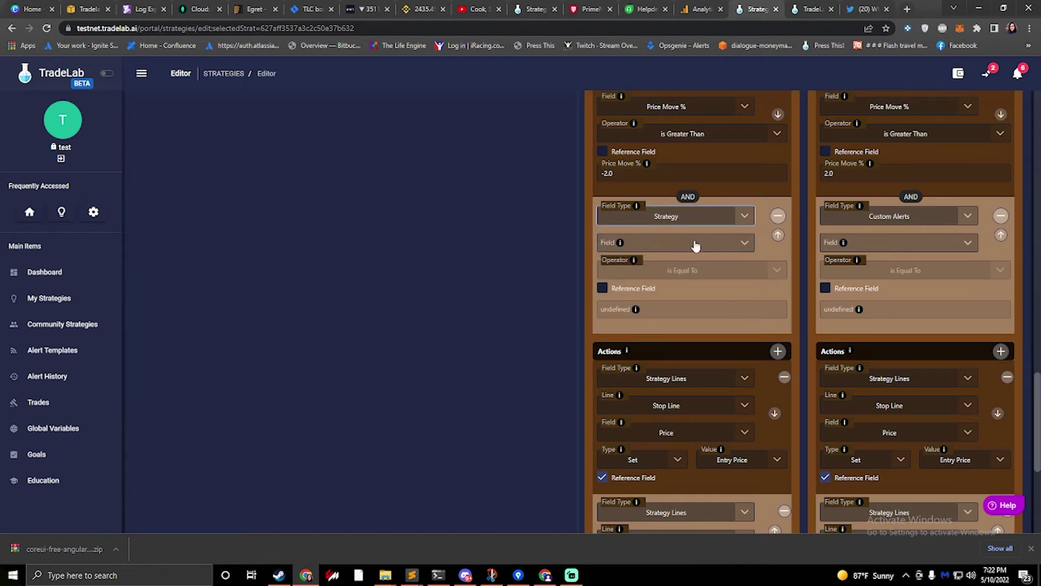
click(692, 242)
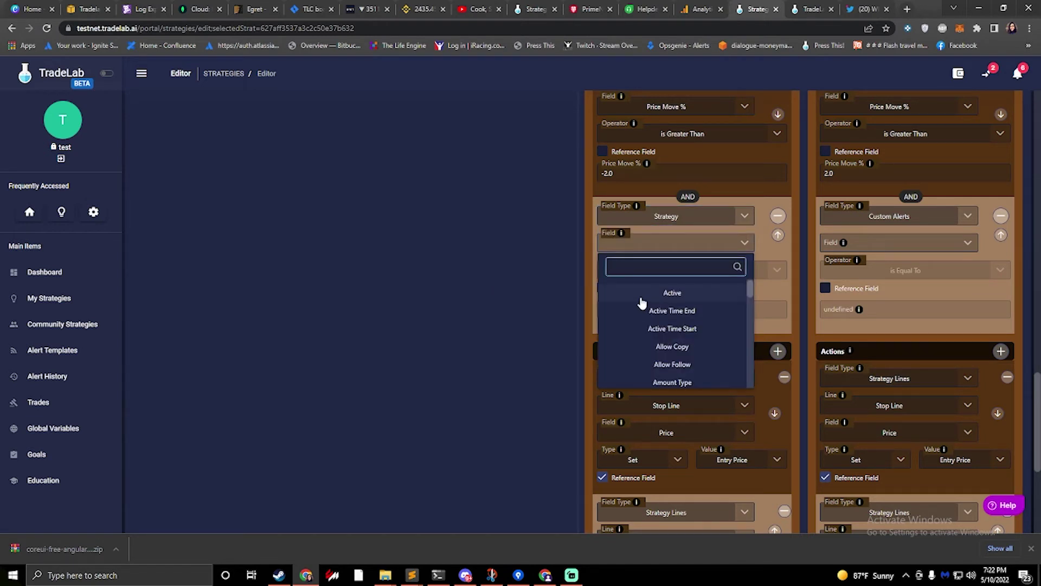
text(side)
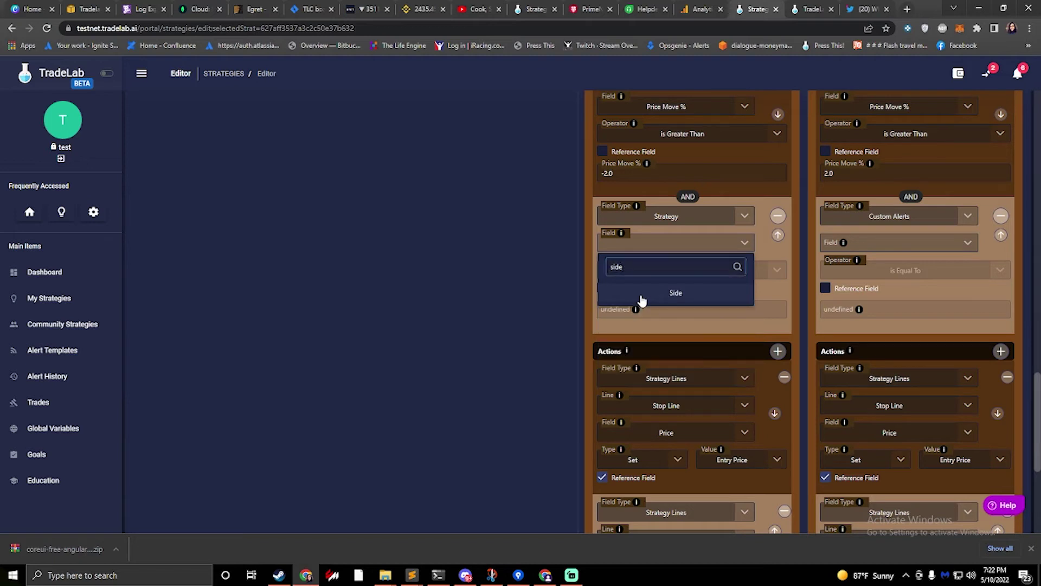
click(648, 293)
Set the required Side value to Sell (Short)
click(667, 318)
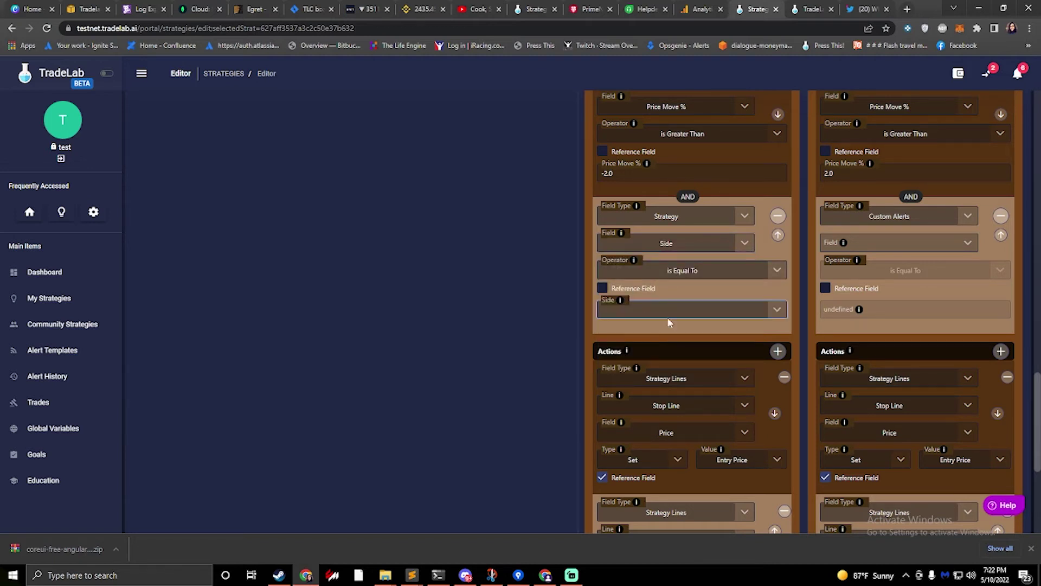
click(774, 313)
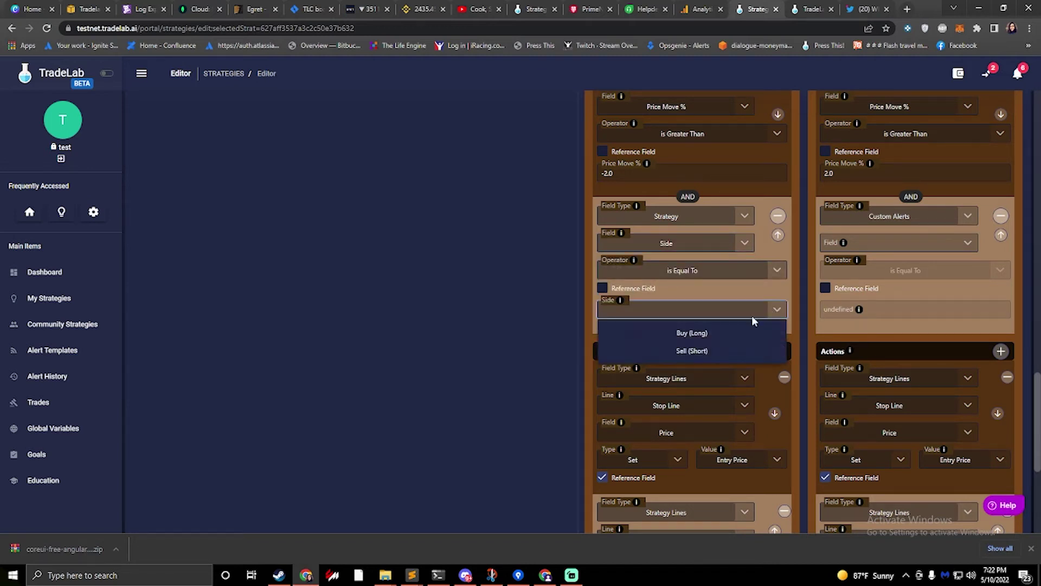
click(722, 334)
scroll(735, 269, up, 3)
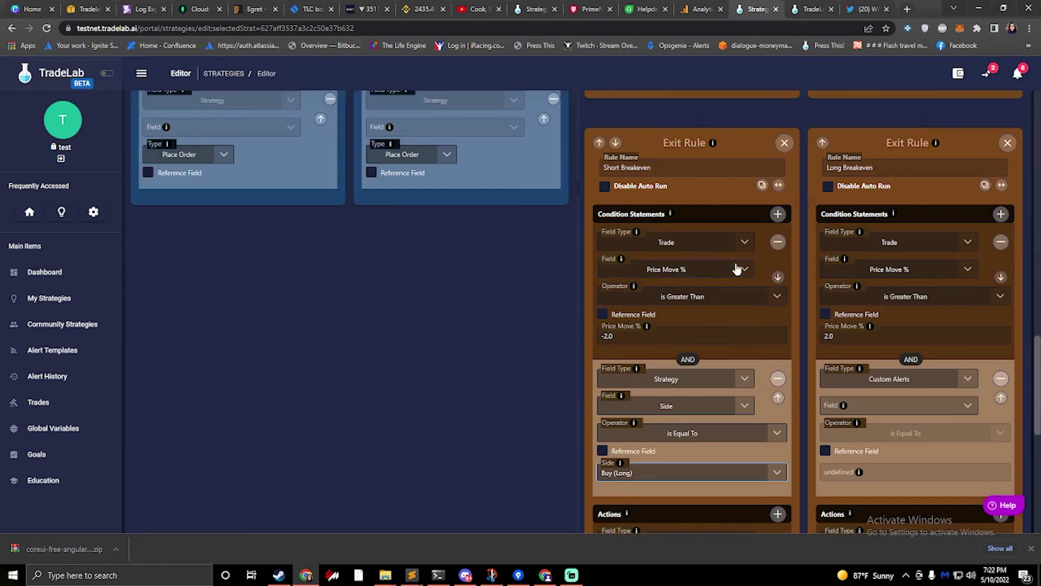
click(721, 473)
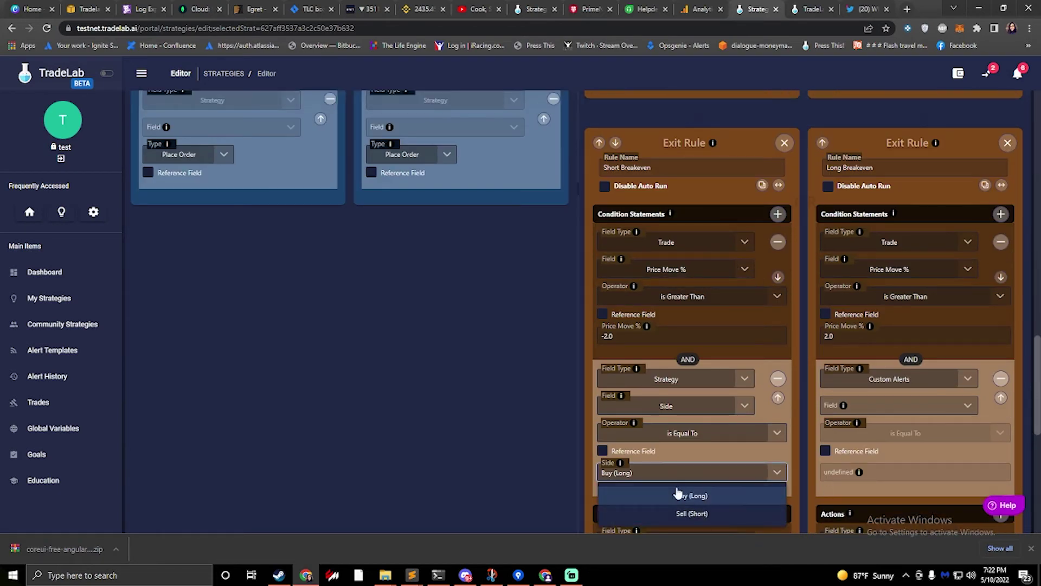
click(704, 516)
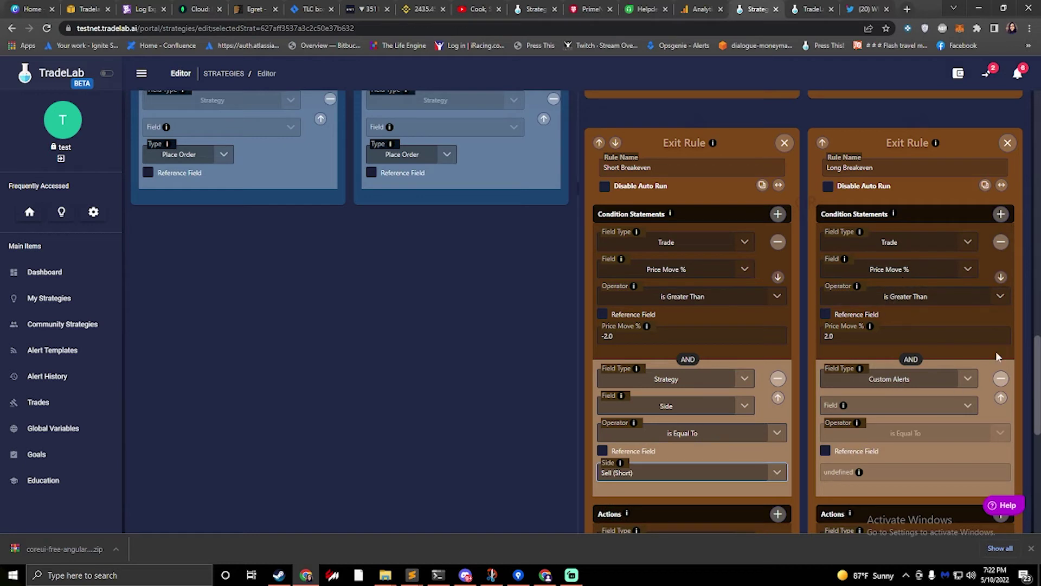
Make Long Breakeven's second condition check the Strategy field Side
click(965, 385)
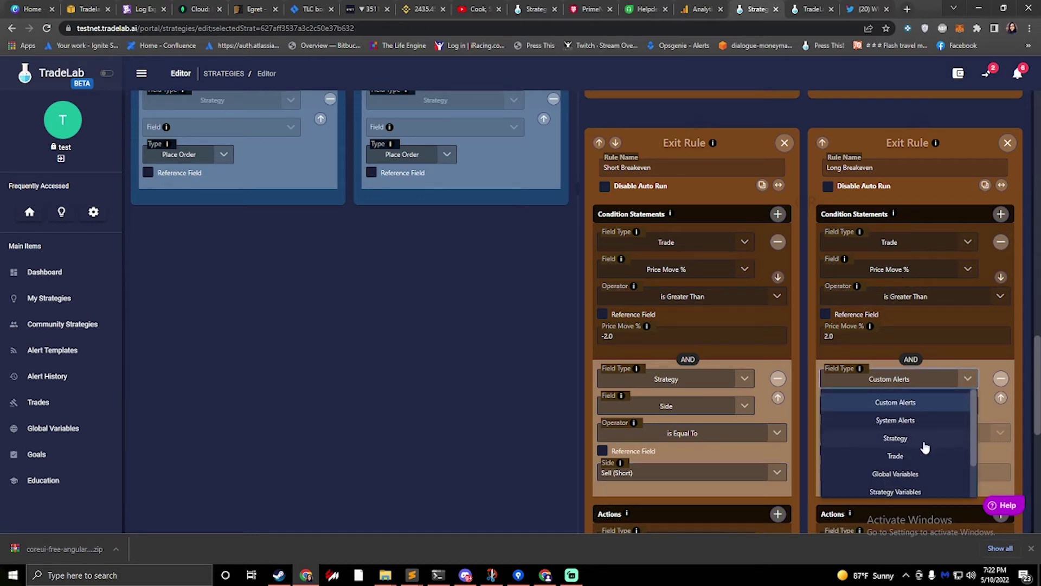
click(899, 438)
click(928, 414)
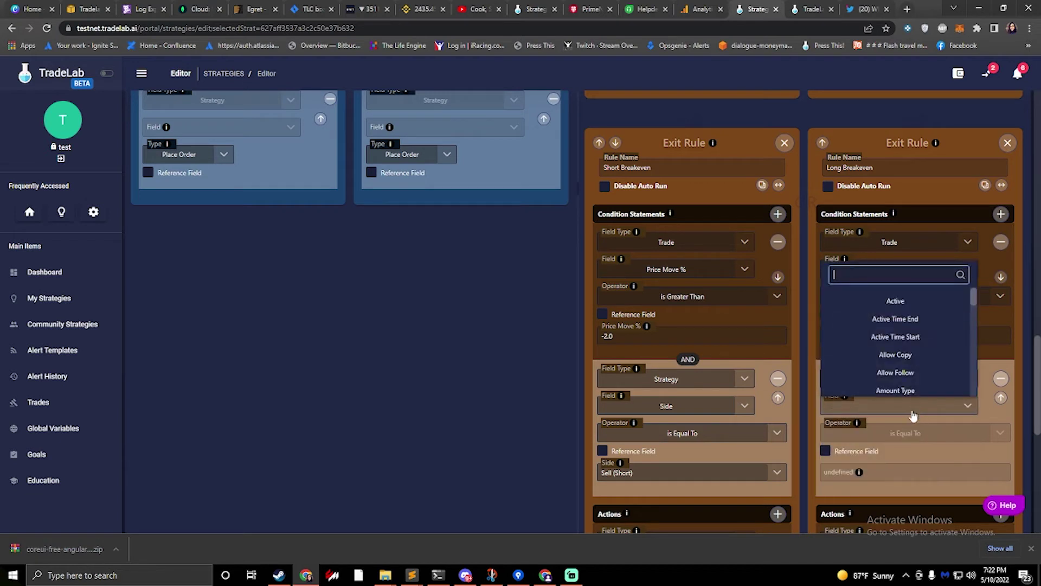
text(d)
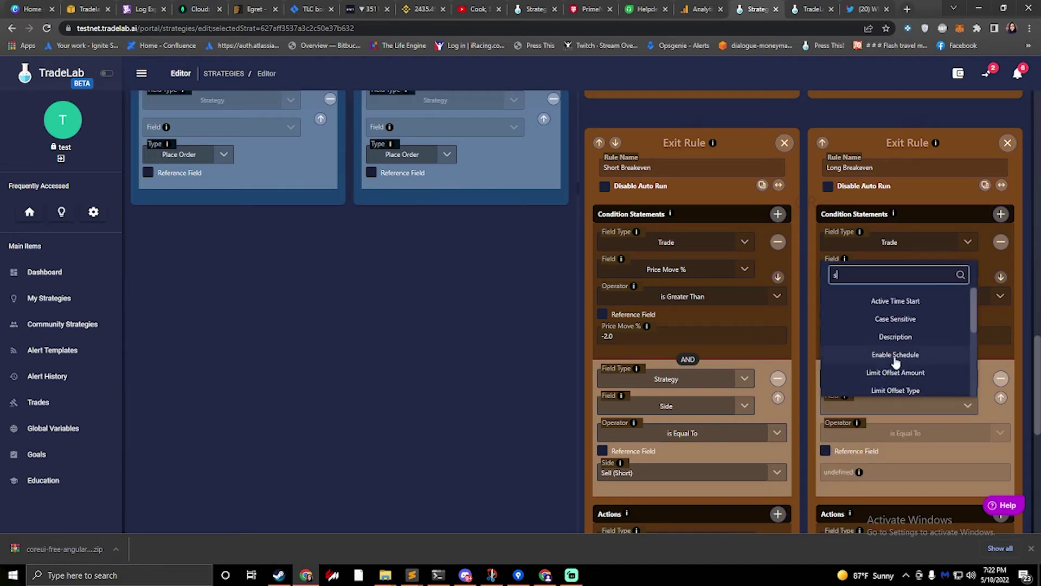
key(BackSpace)
text(side)
click(884, 459)
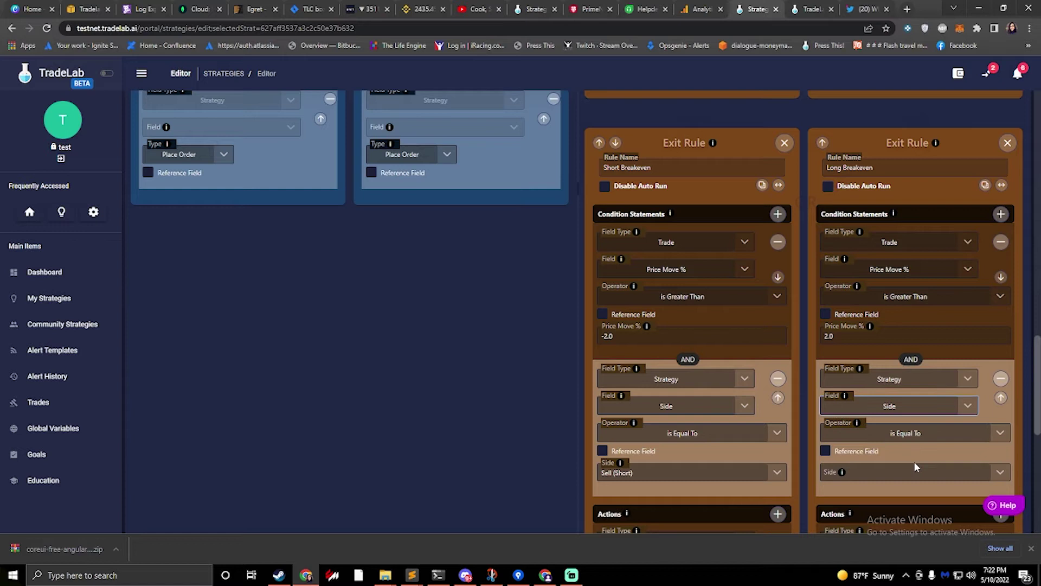
Set the required Side value to Buy (Long)
click(998, 471)
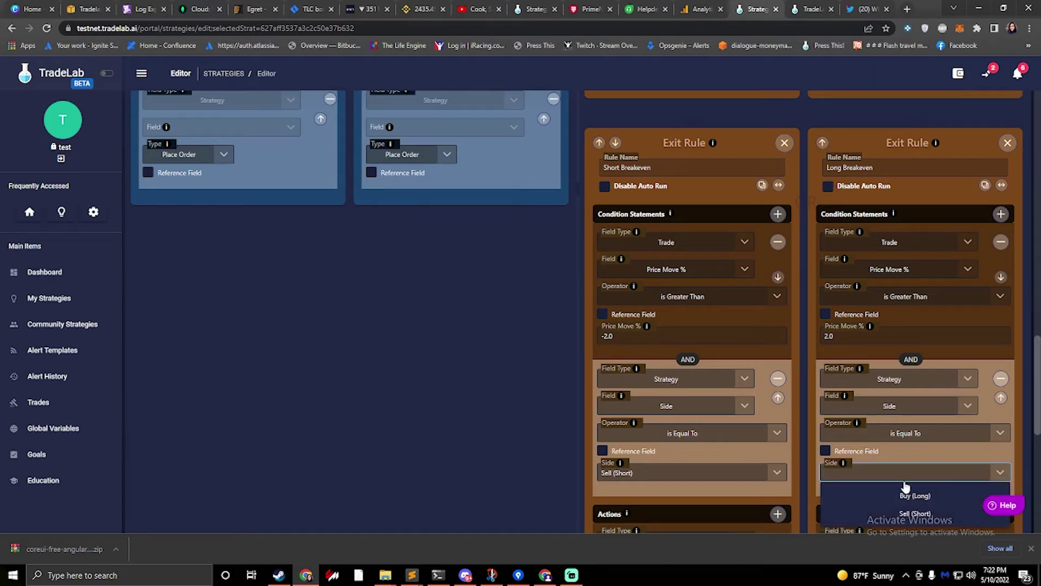
click(903, 496)
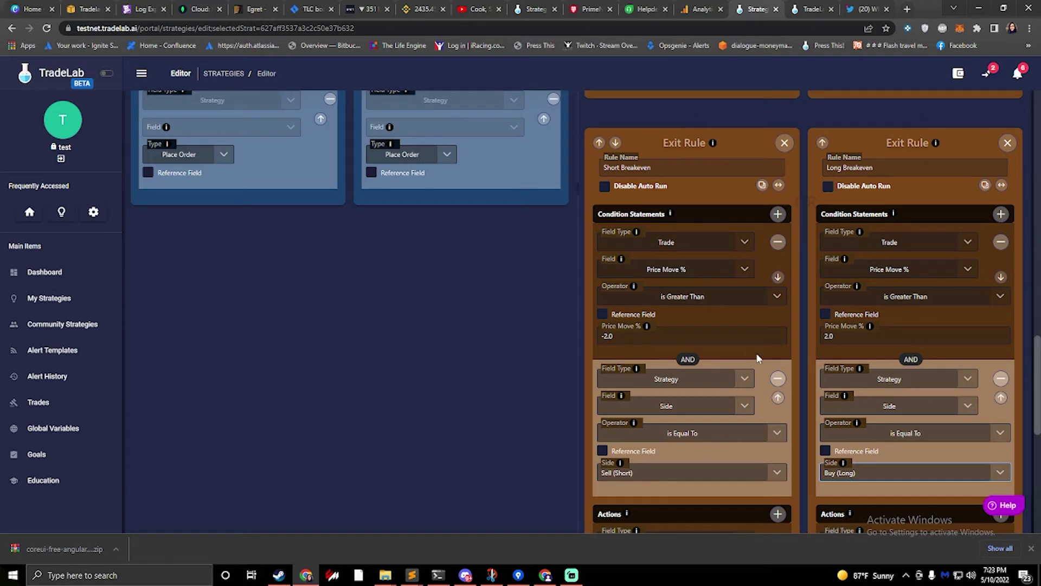
scroll(759, 355, down, 3)
scroll(766, 345, up, 4)
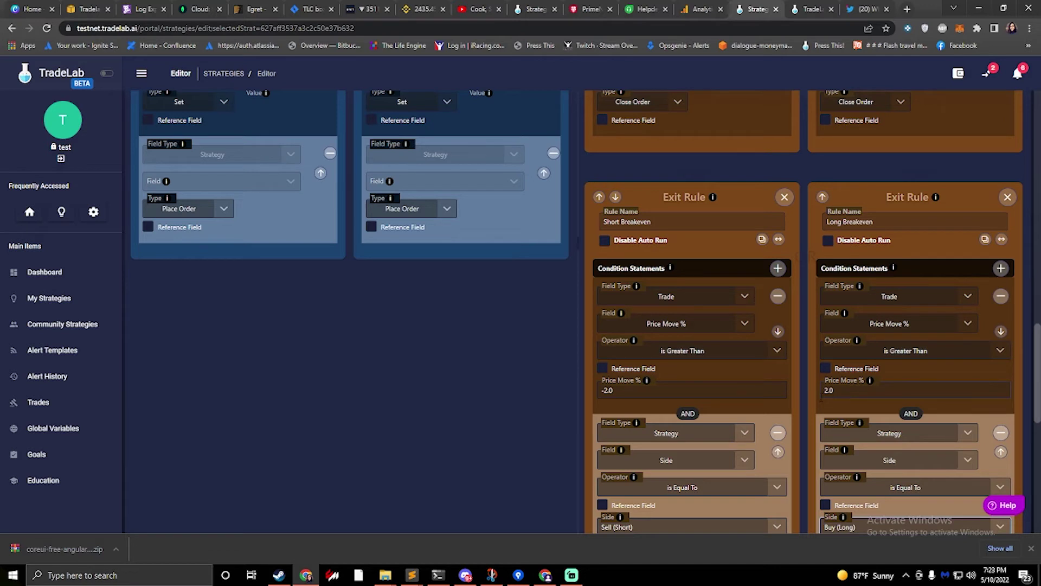
Switch Short Breakeven's first condition to Price Movement with 30, then back to Price Move %
double_click(625, 387)
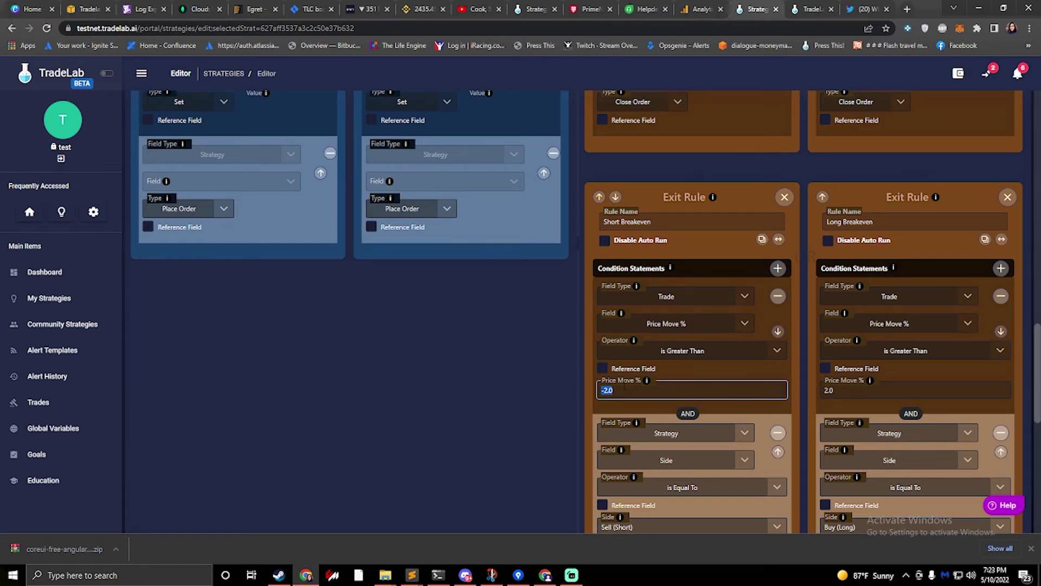
click(705, 325)
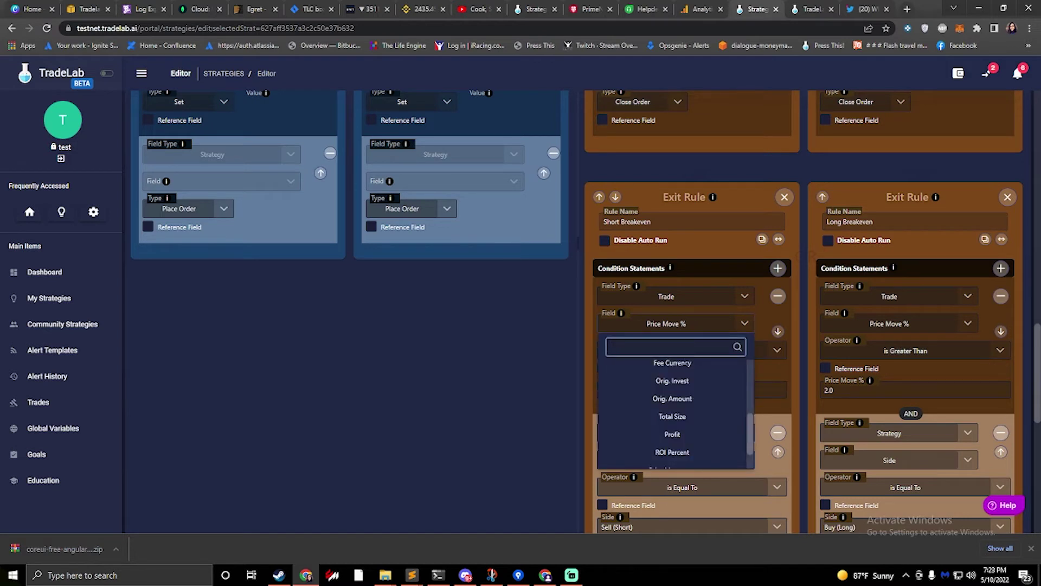
scroll(706, 434, down, 1)
click(695, 437)
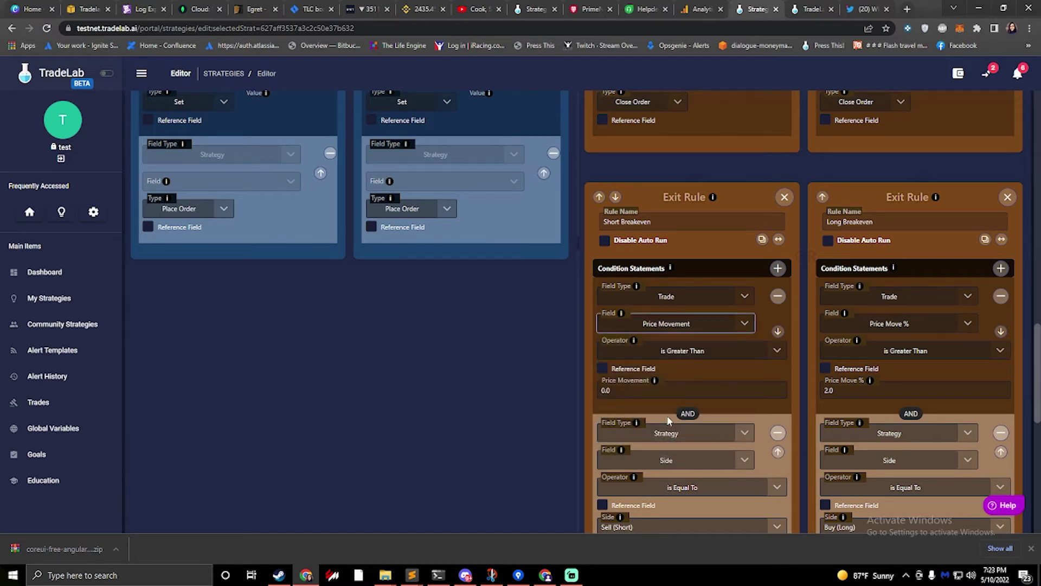
text(30)
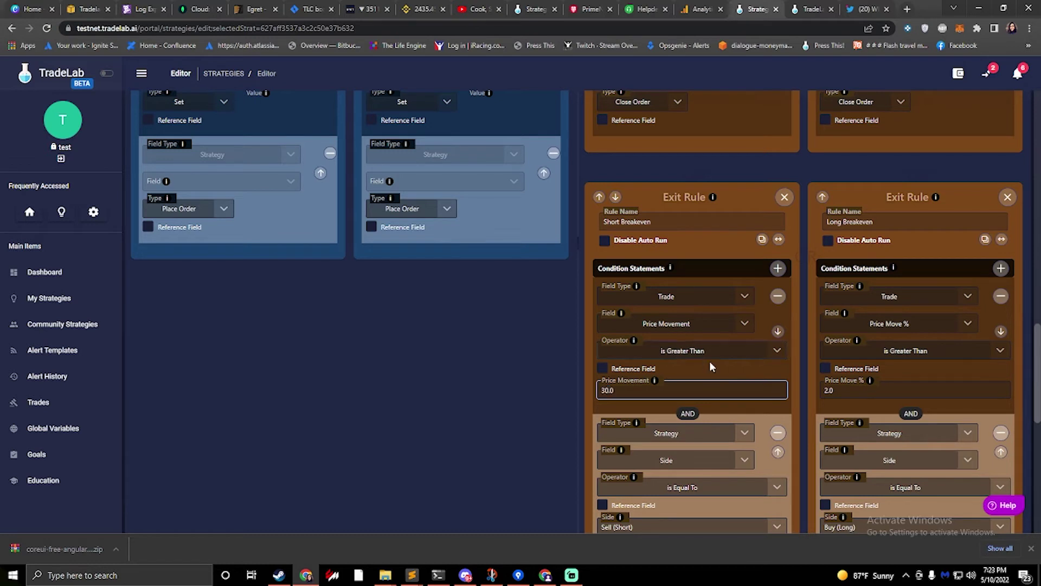
click(690, 325)
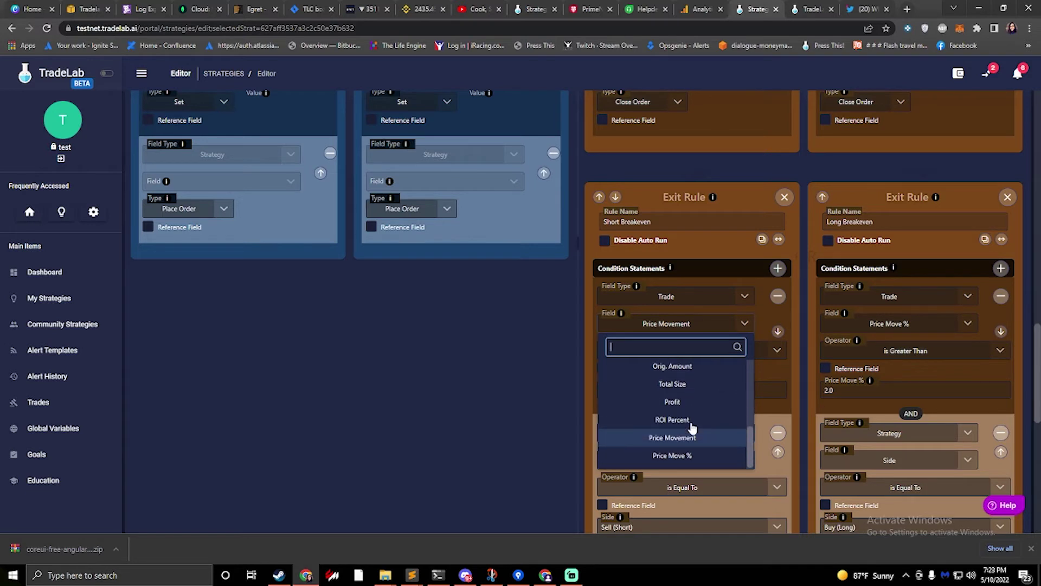
click(672, 456)
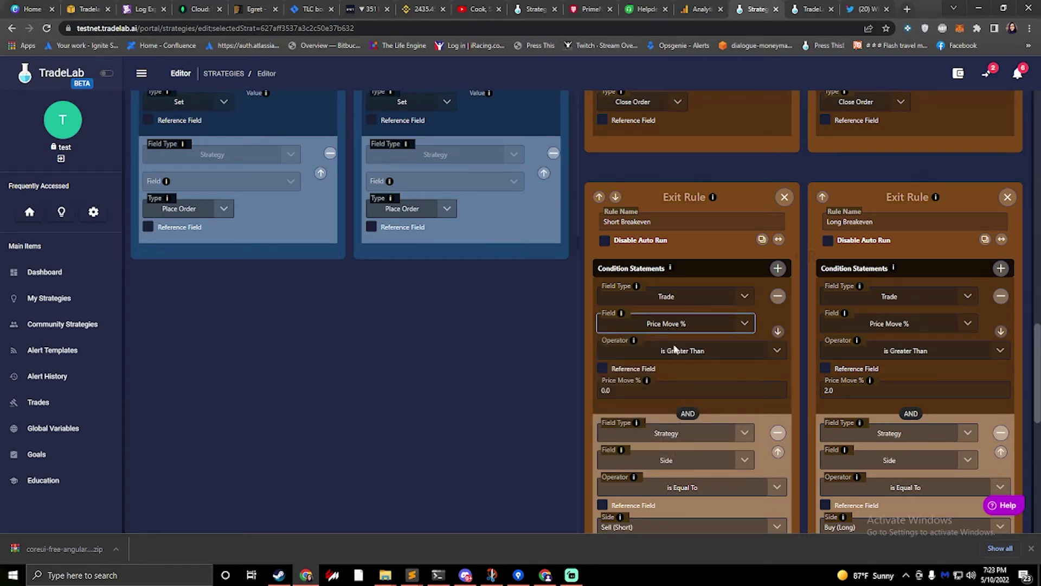
click(628, 391)
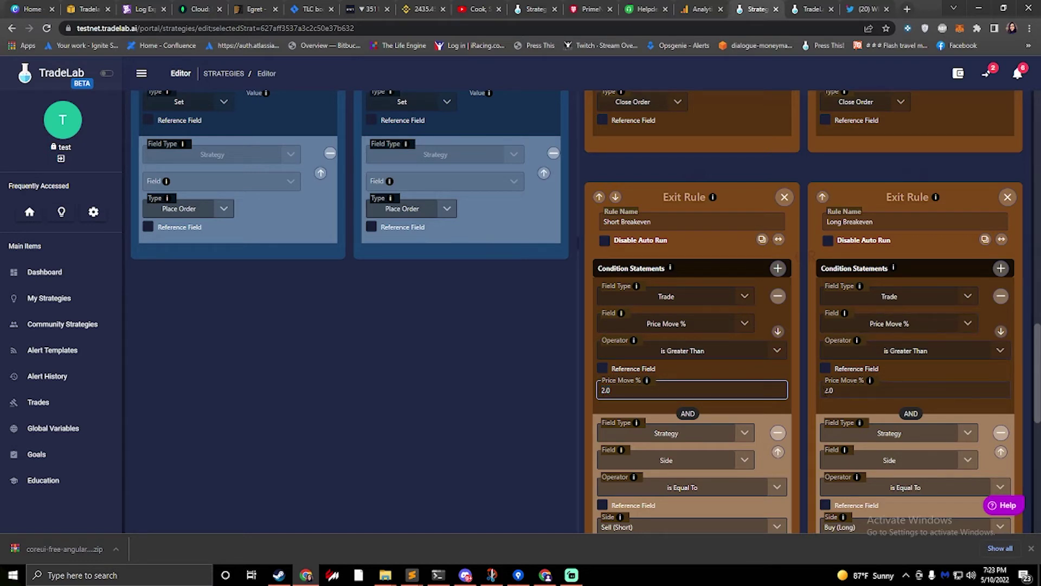
Set Short Breakeven's operator to 'is Less Or Equal To' and Long Breakeven's to 'is Greater Or Equal To'
click(826, 389)
click(606, 389)
click(686, 355)
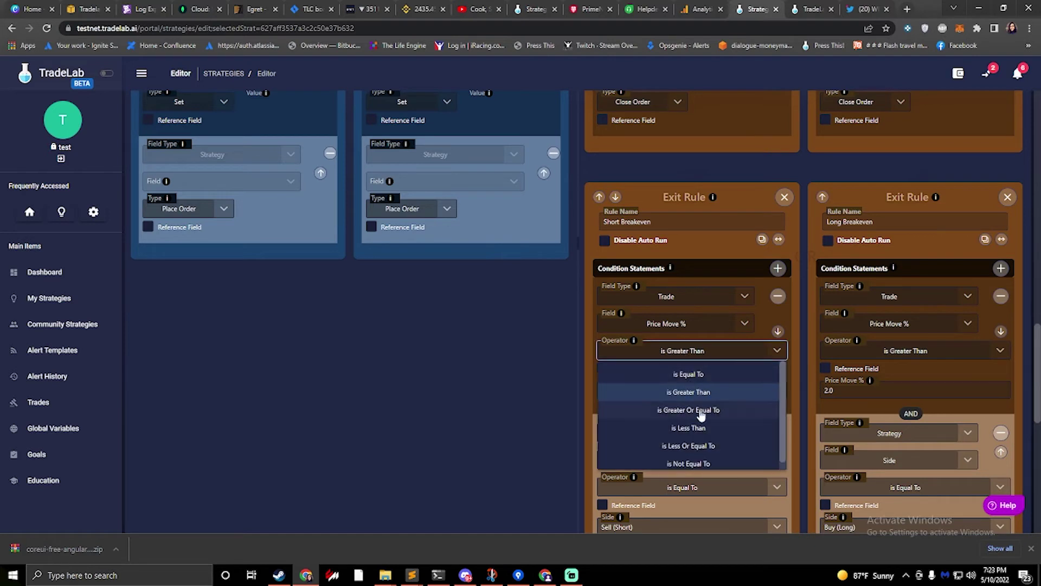
click(692, 446)
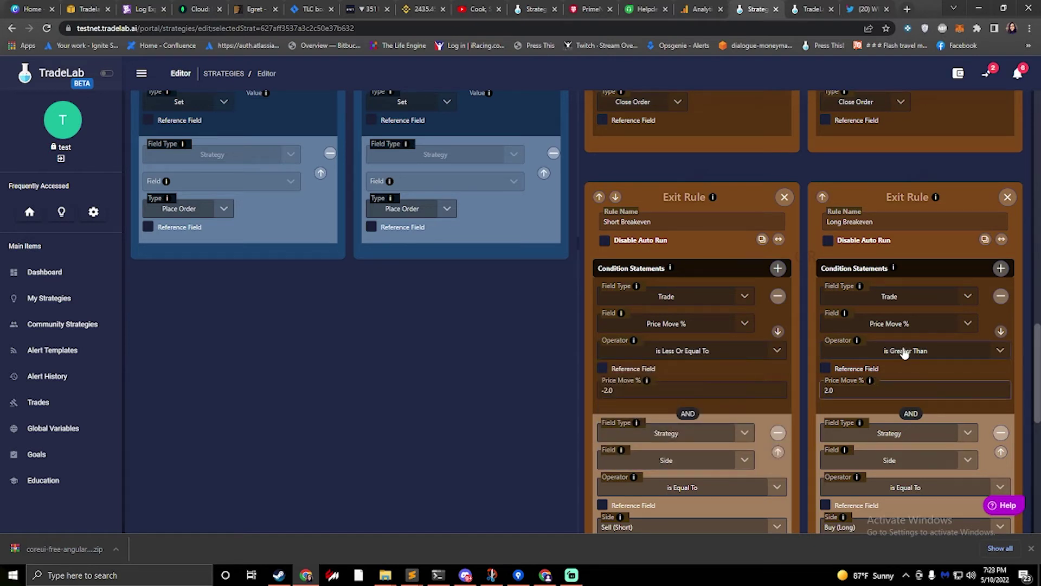
click(901, 353)
click(915, 411)
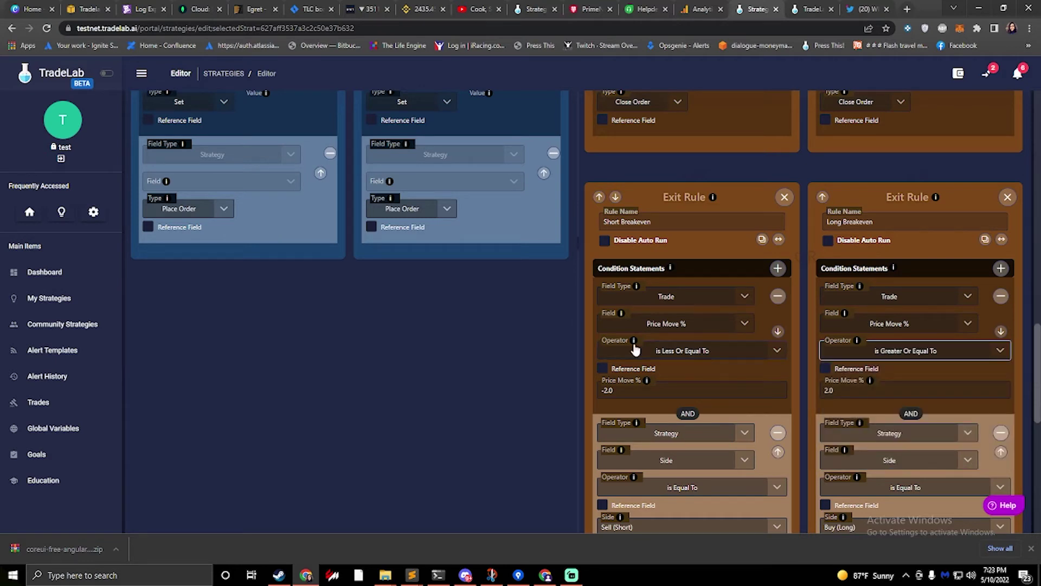
scroll(540, 339, down, 1)
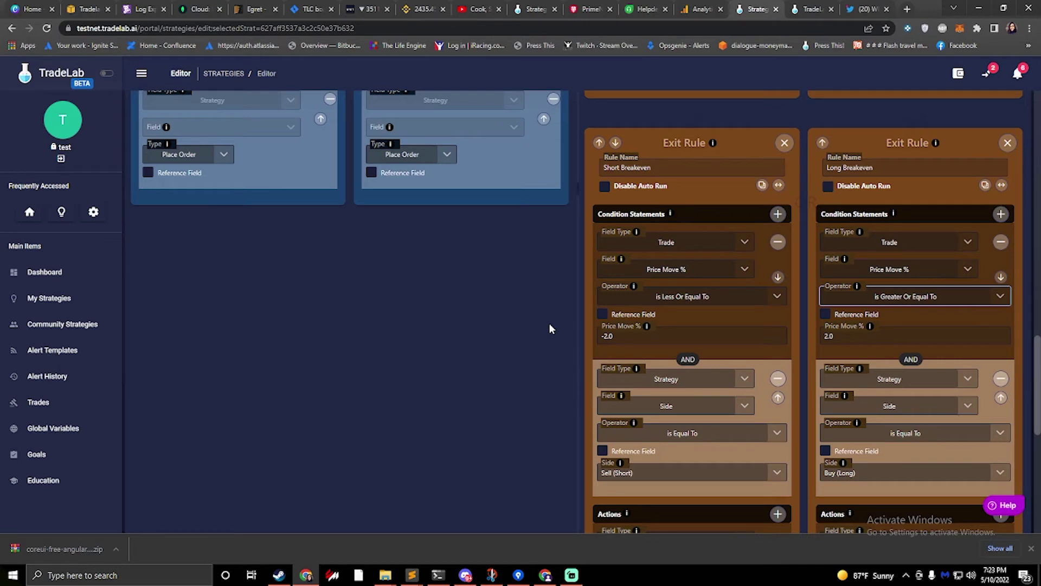
scroll(640, 331, down, 3)
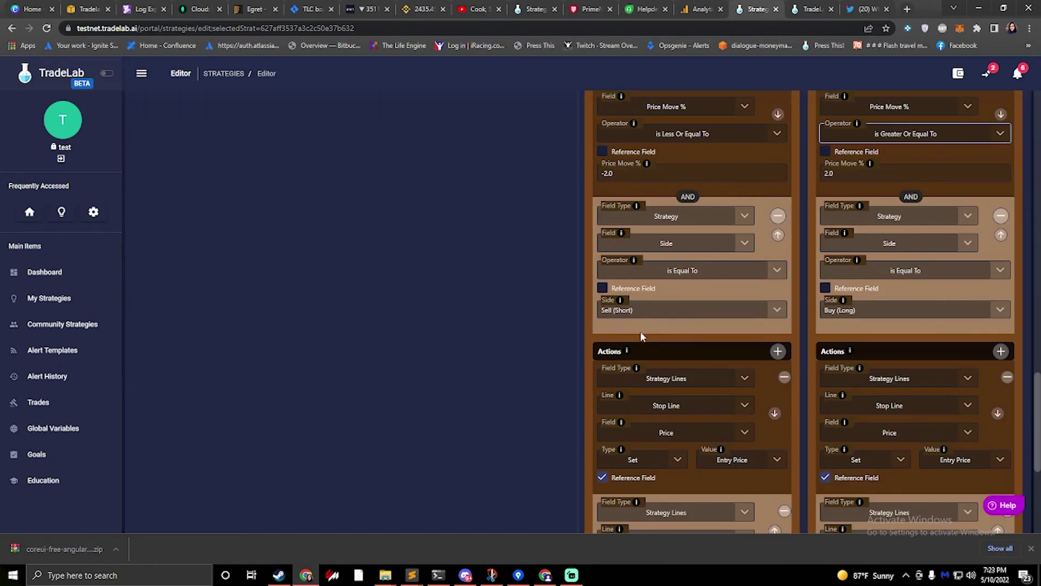
scroll(612, 317, up, 1)
scroll(570, 308, up, 1)
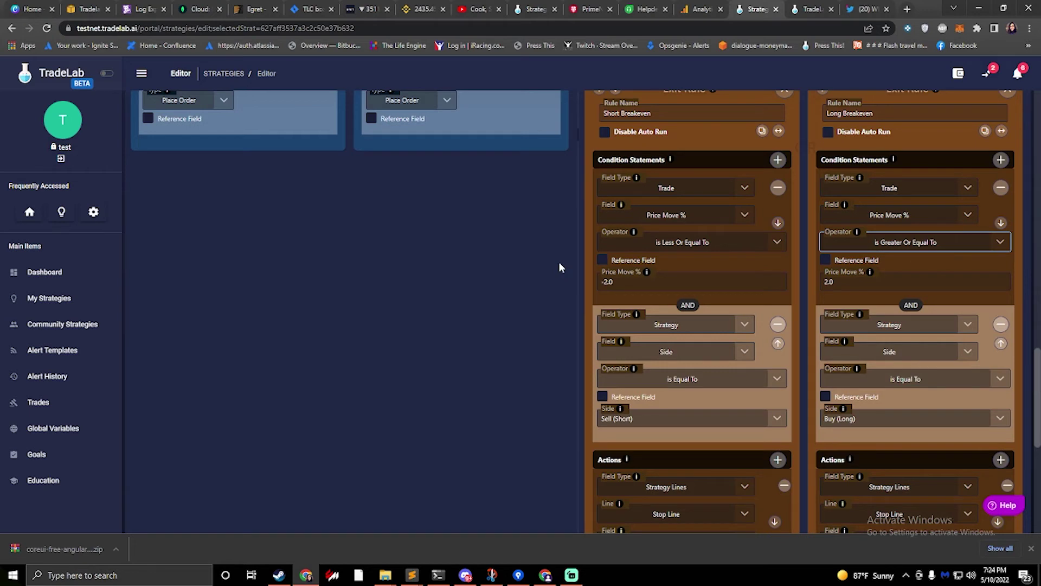
scroll(560, 263, down, 6)
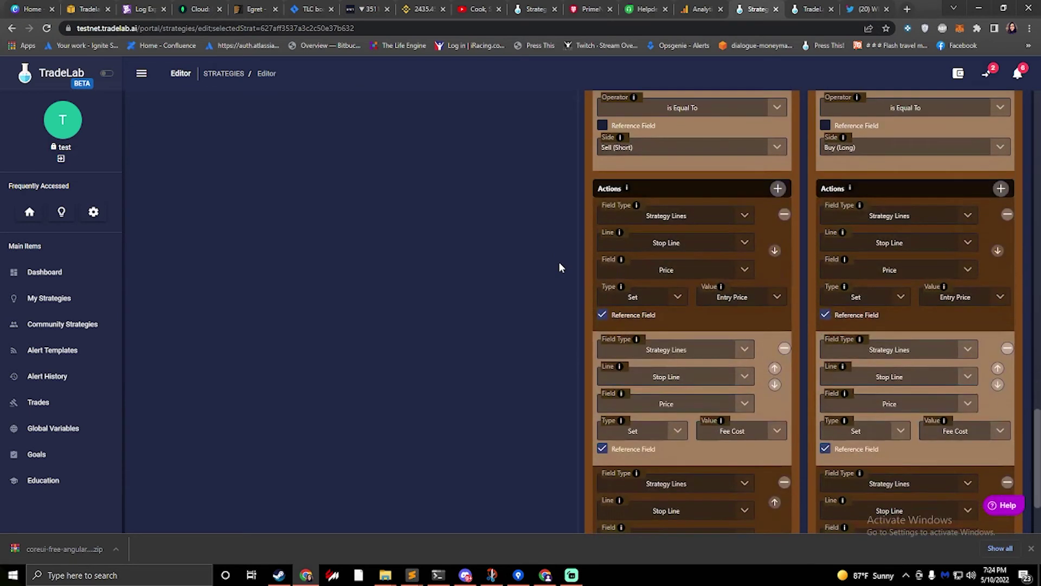
scroll(558, 262, up, 5)
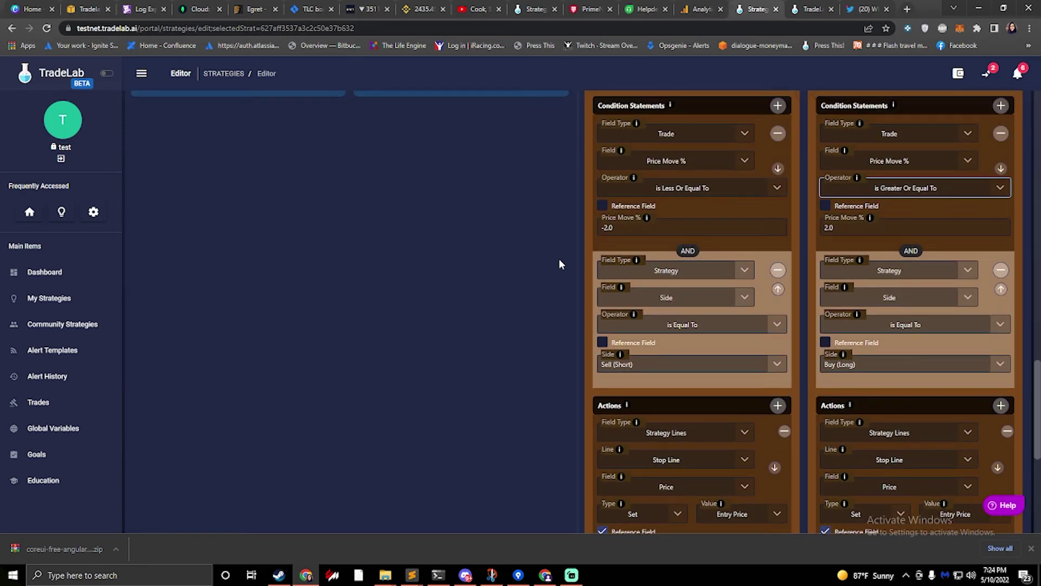
scroll(556, 256, up, 2)
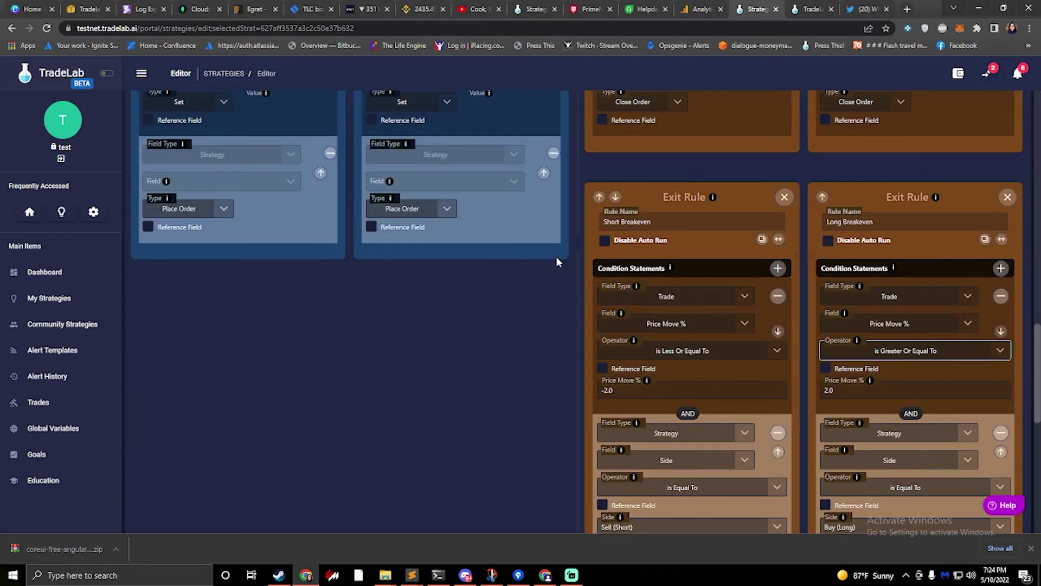
scroll(558, 254, down, 2)
scroll(583, 292, down, 5)
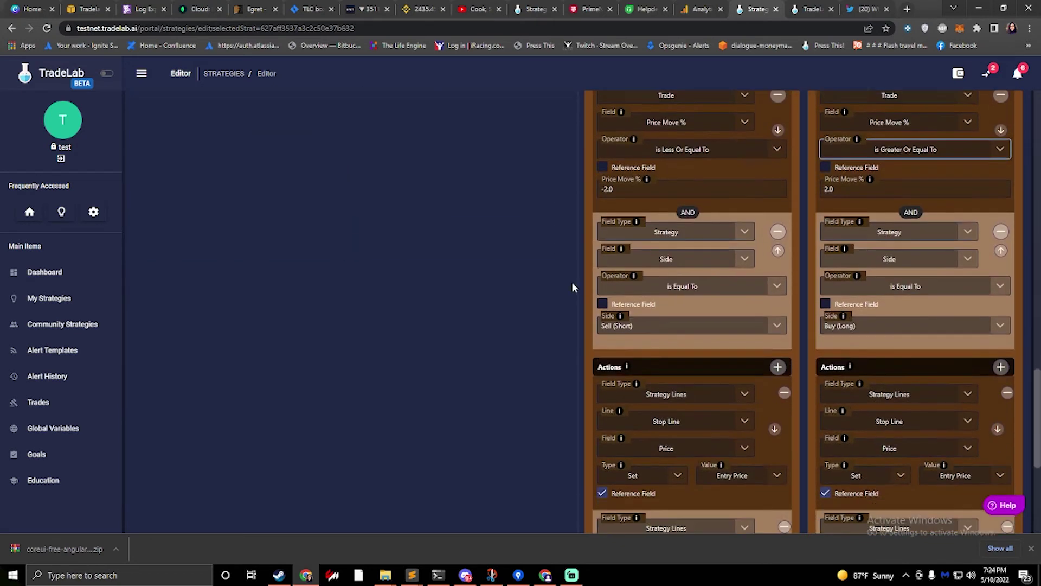
scroll(572, 282, up, 1)
scroll(572, 287, up, 4)
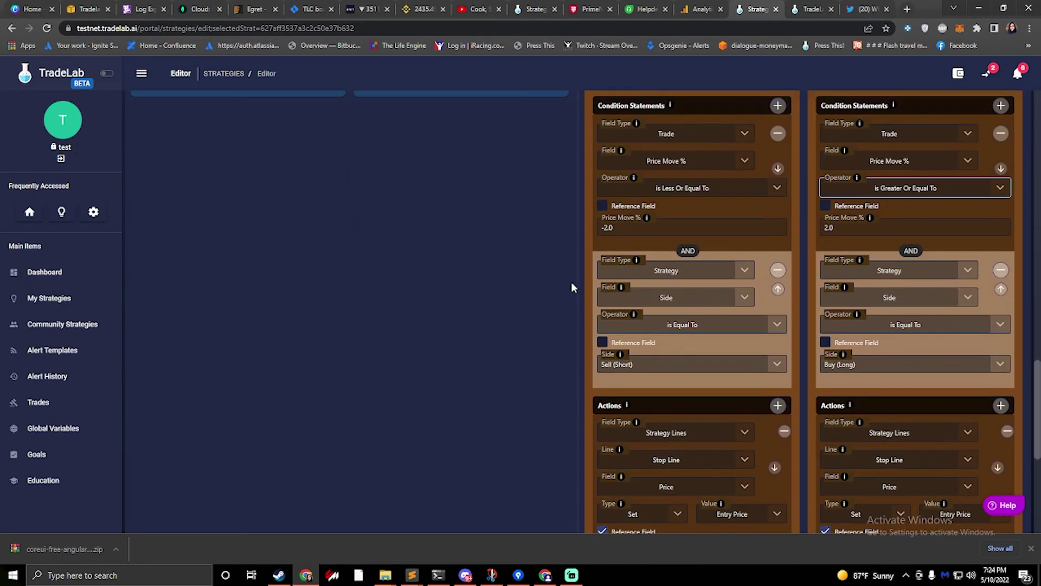
scroll(571, 287, up, 4)
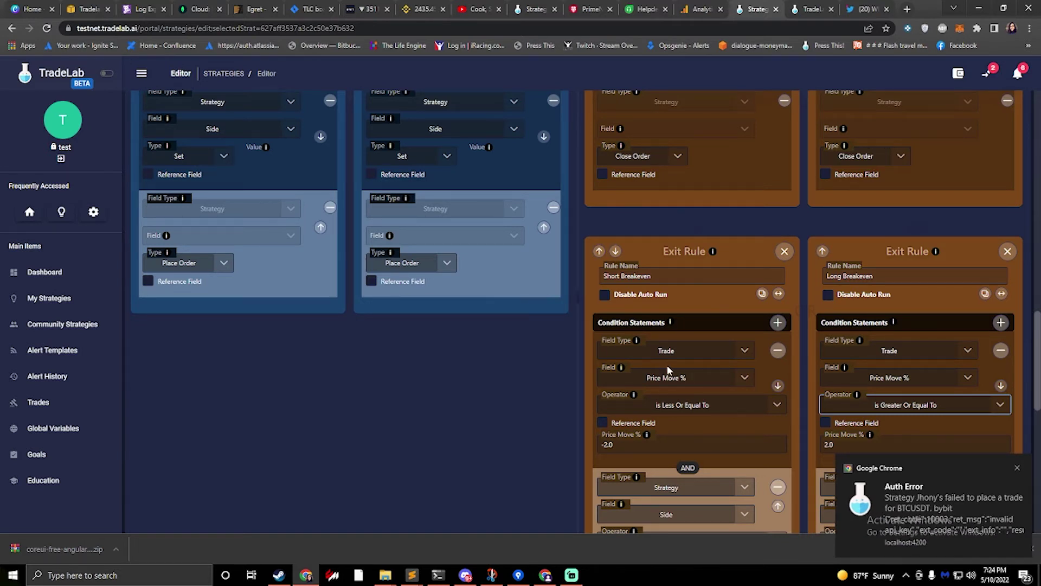
click(1018, 468)
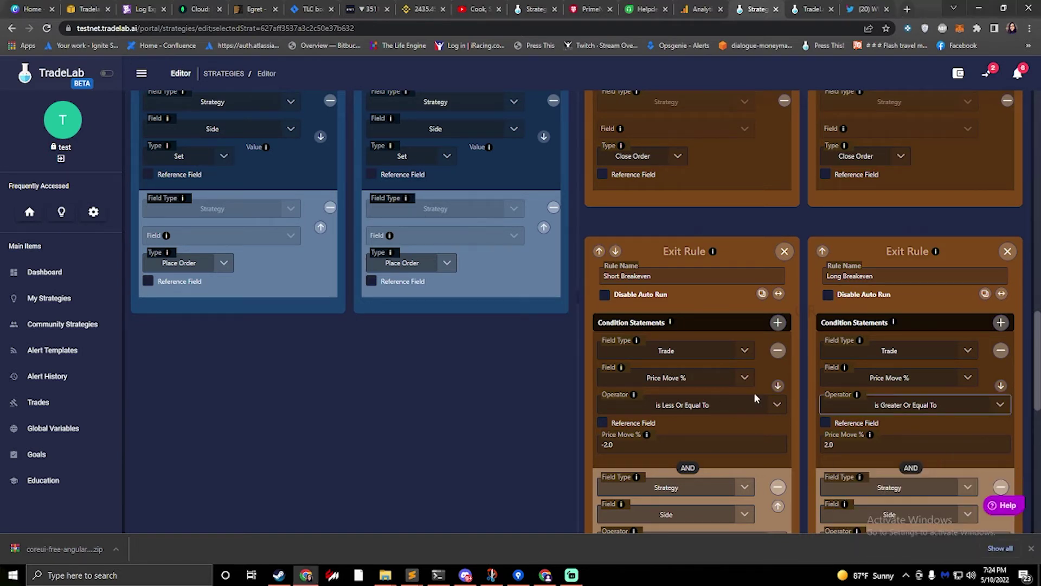
Change the Short Breakeven condition's field to Price Movement with a -30.0 threshold
click(704, 379)
scroll(688, 480, down, 2)
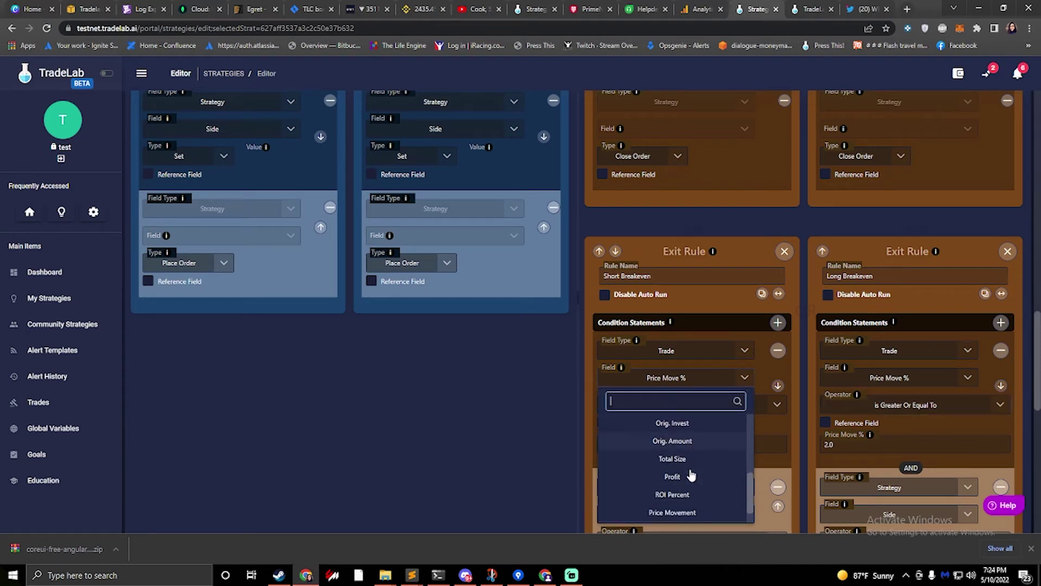
click(689, 490)
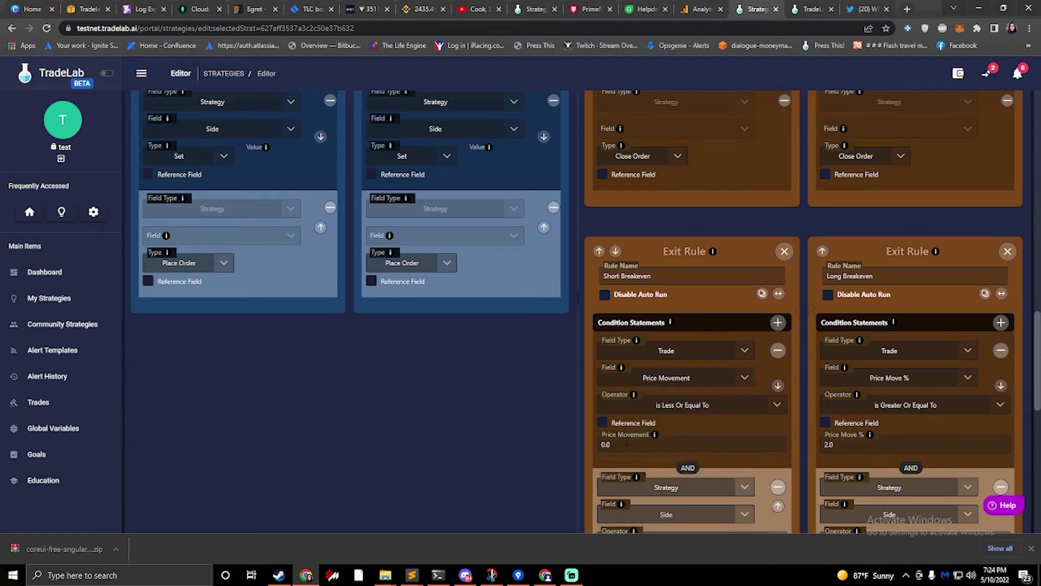
key(Left)
text(3)
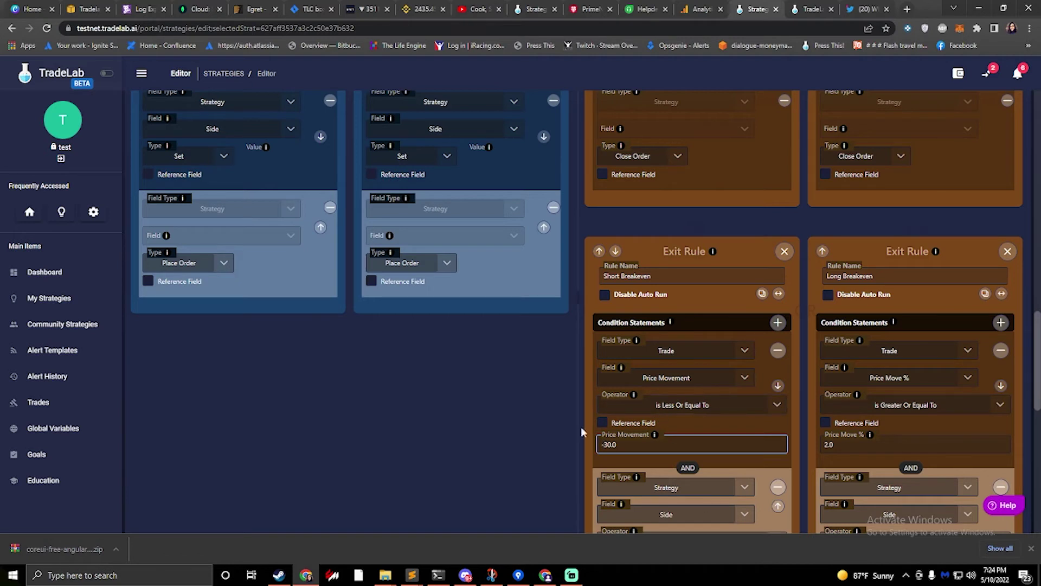
click(686, 380)
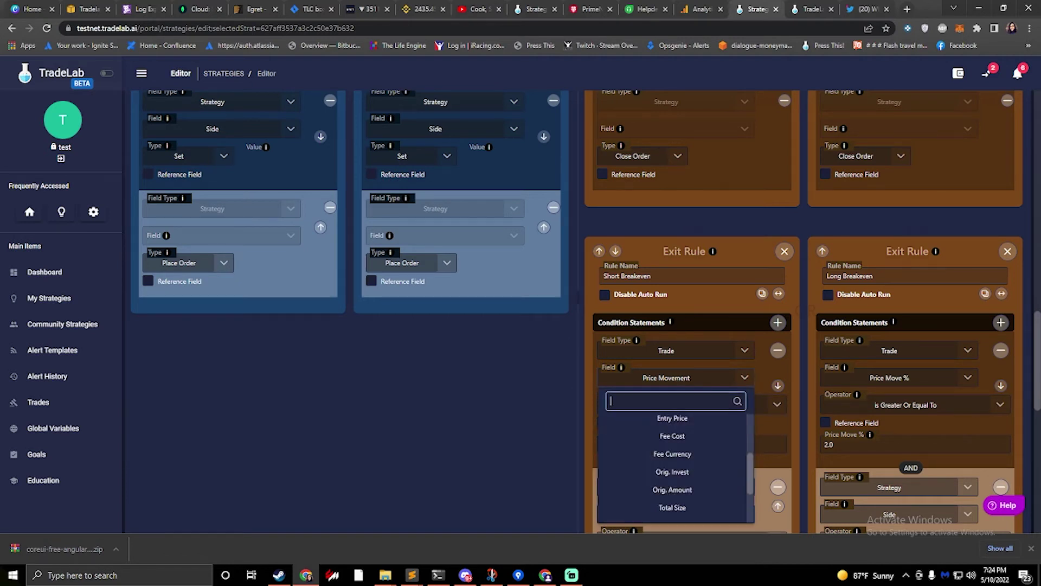
scroll(640, 438, up, 2)
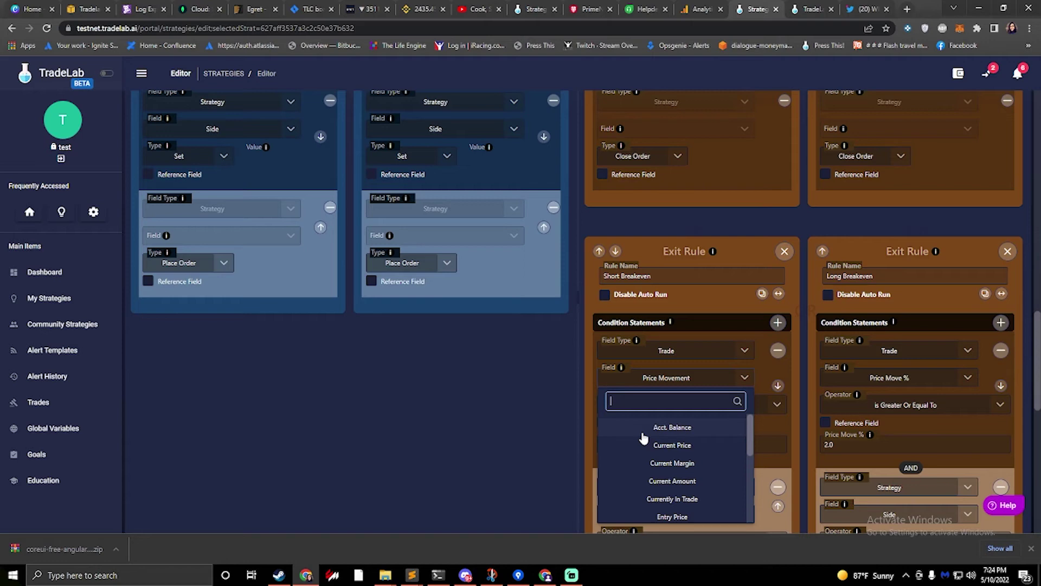
click(567, 404)
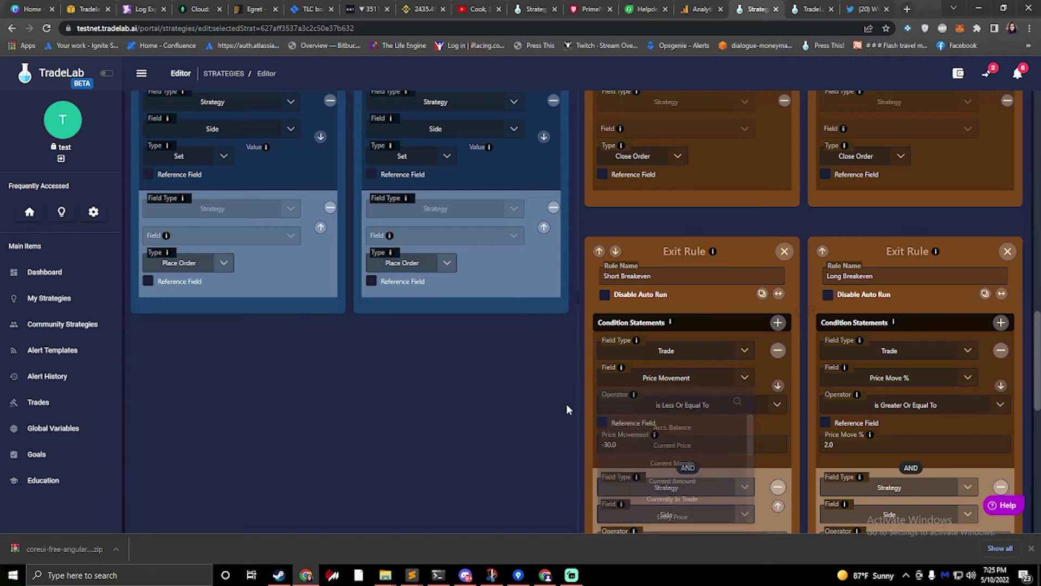
scroll(434, 342, up, 5)
scroll(413, 345, up, 5)
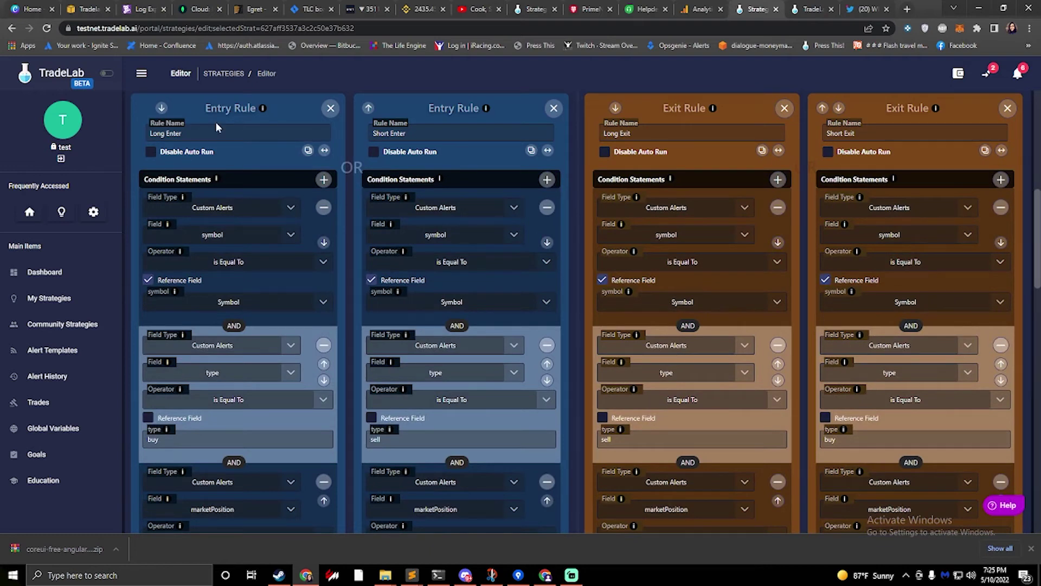
scroll(341, 190, up, 6)
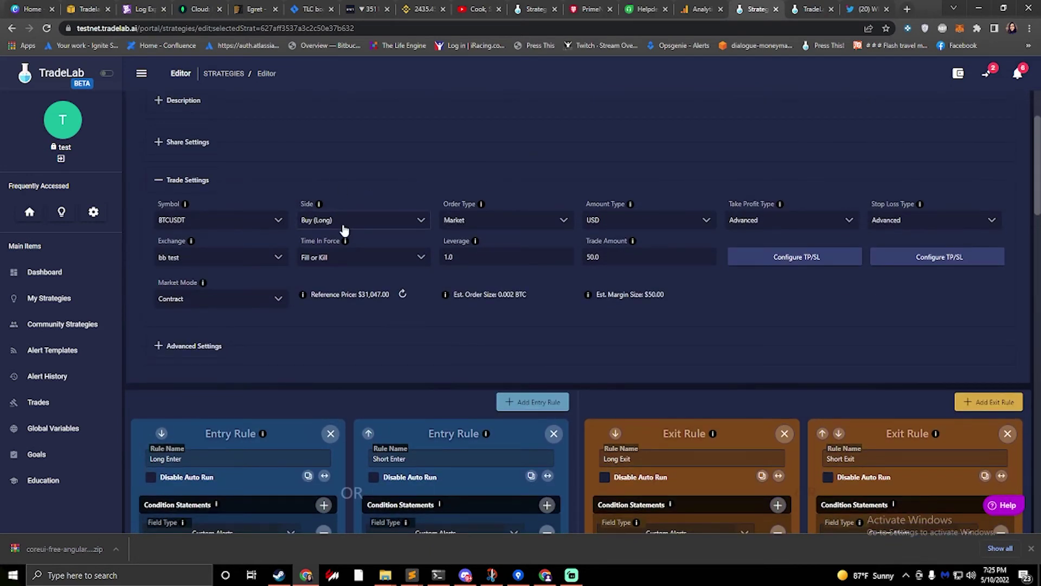
scroll(252, 224, up, 2)
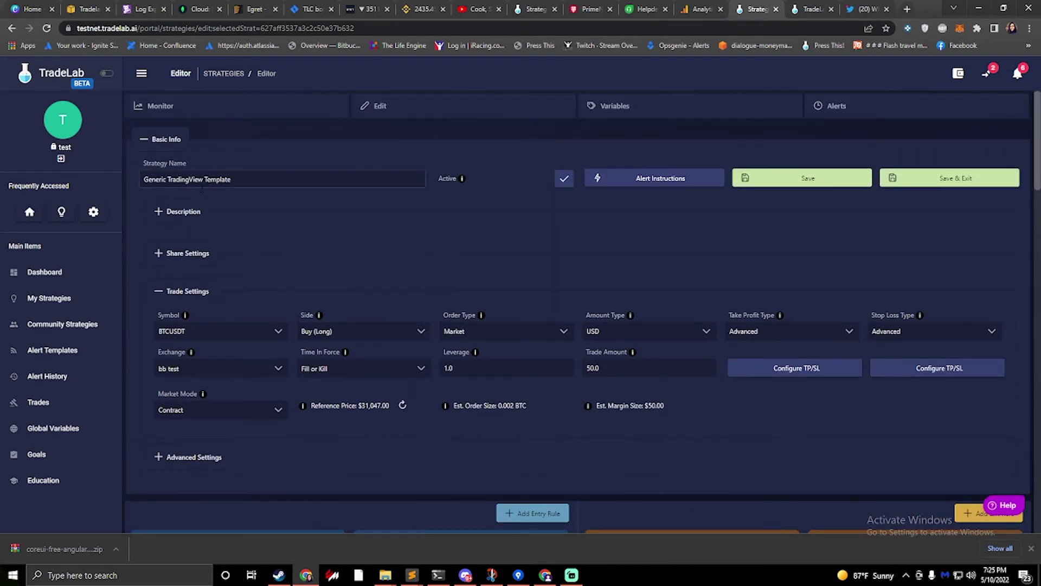
click(272, 179)
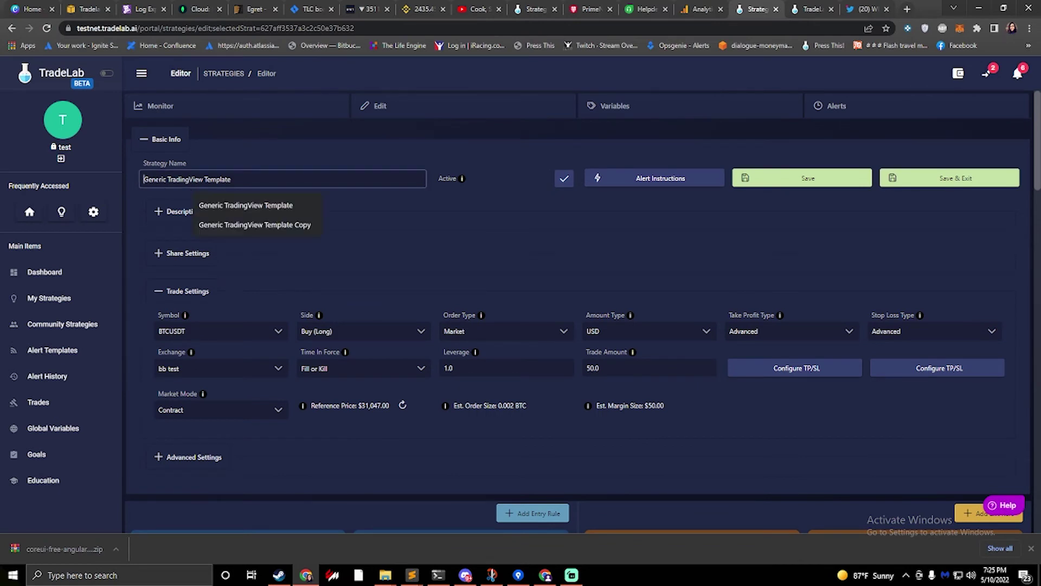
key(ctrl+a)
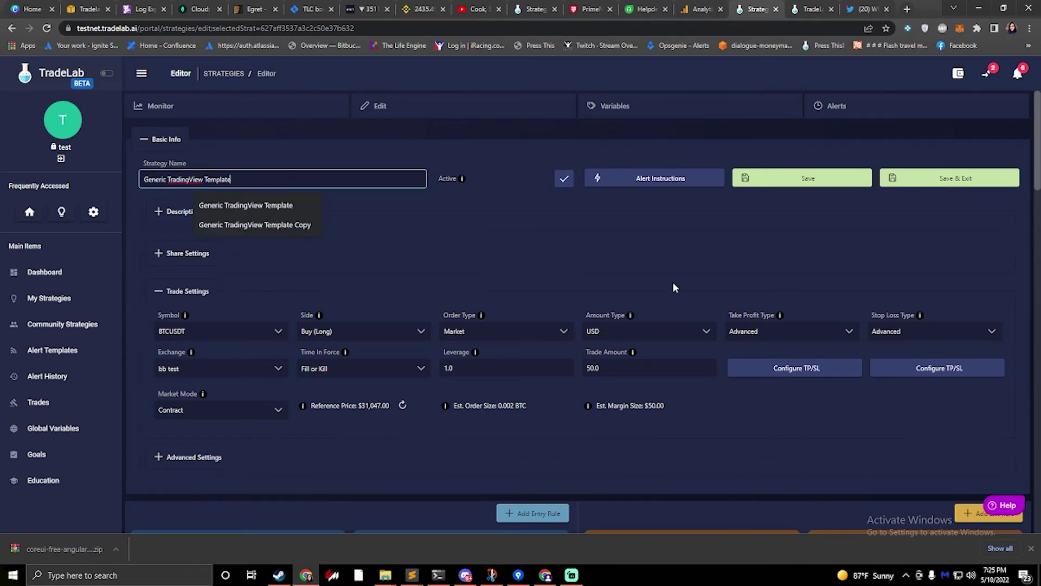
click(690, 279)
click(780, 375)
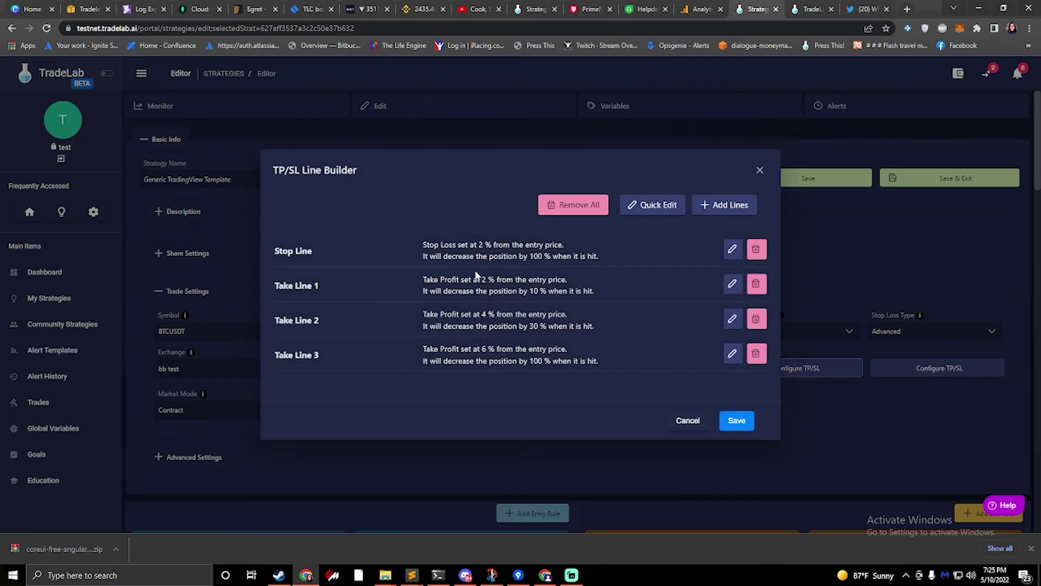
click(650, 206)
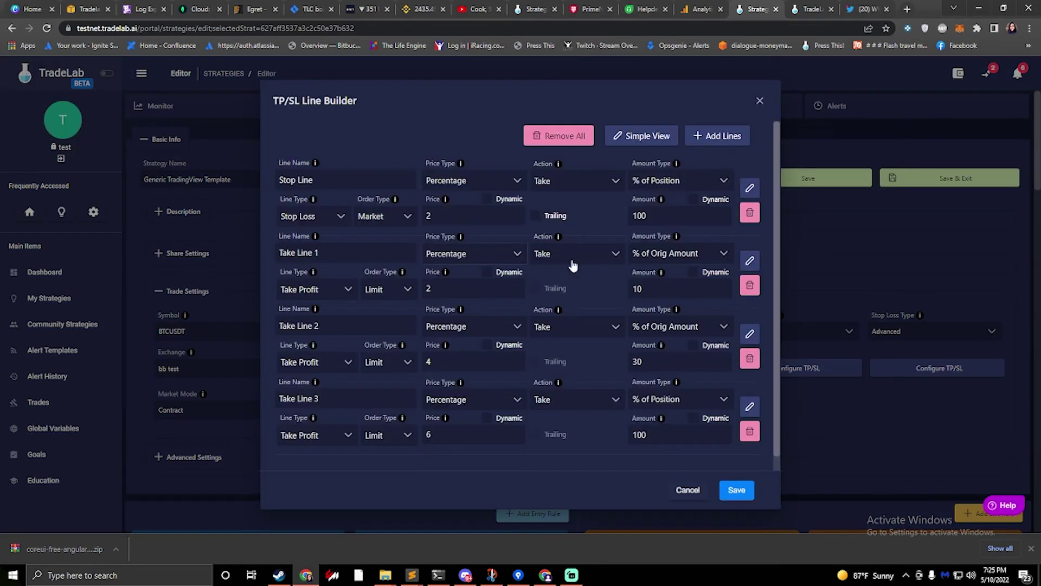
click(486, 198)
click(475, 222)
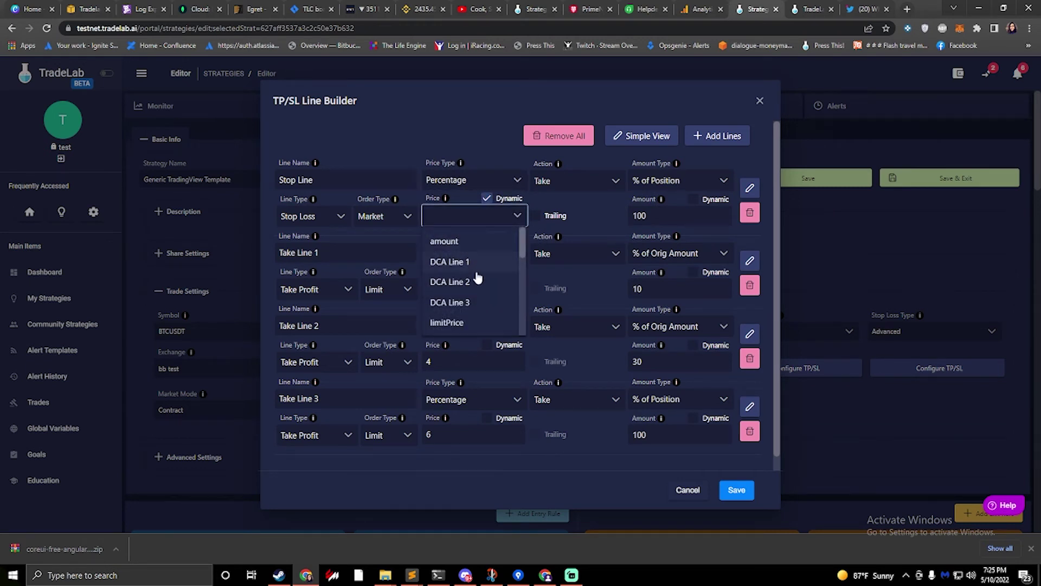
scroll(469, 273, down, 5)
scroll(462, 270, up, 5)
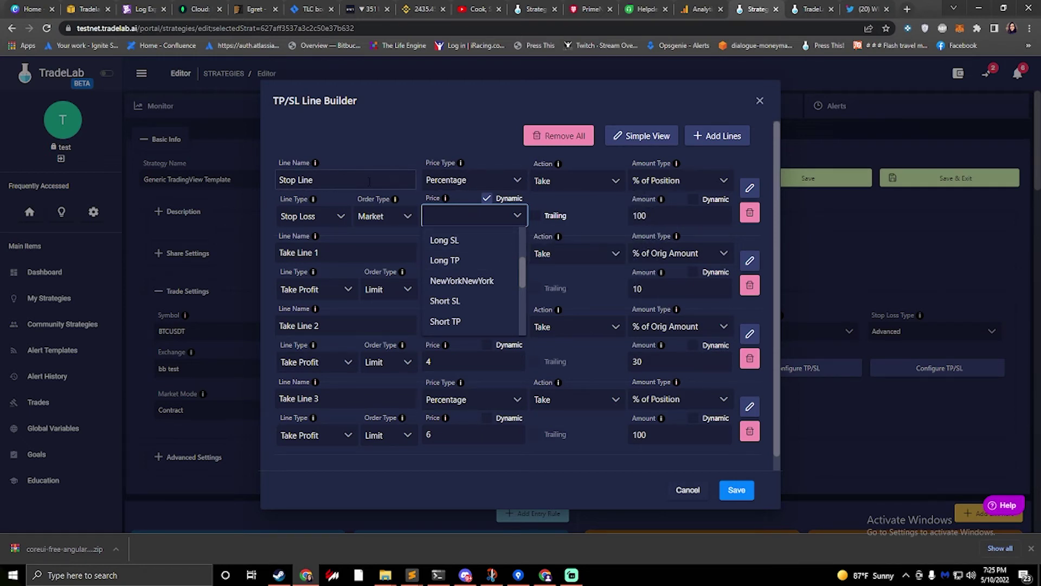
Discard the TP/SL line changes and save the strategy
click(688, 489)
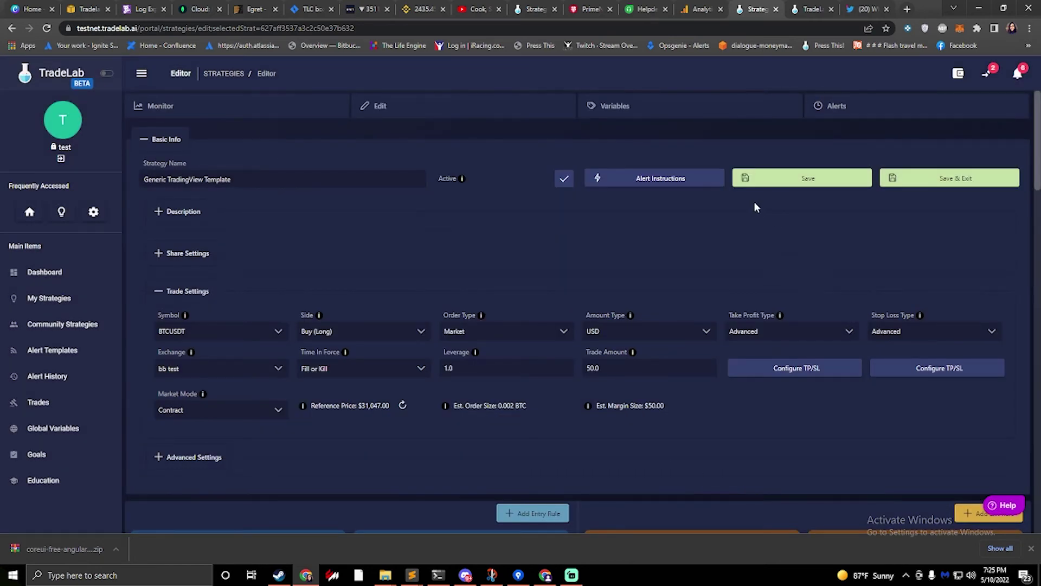
click(777, 173)
scroll(583, 374, down, 8)
scroll(580, 380, down, 9)
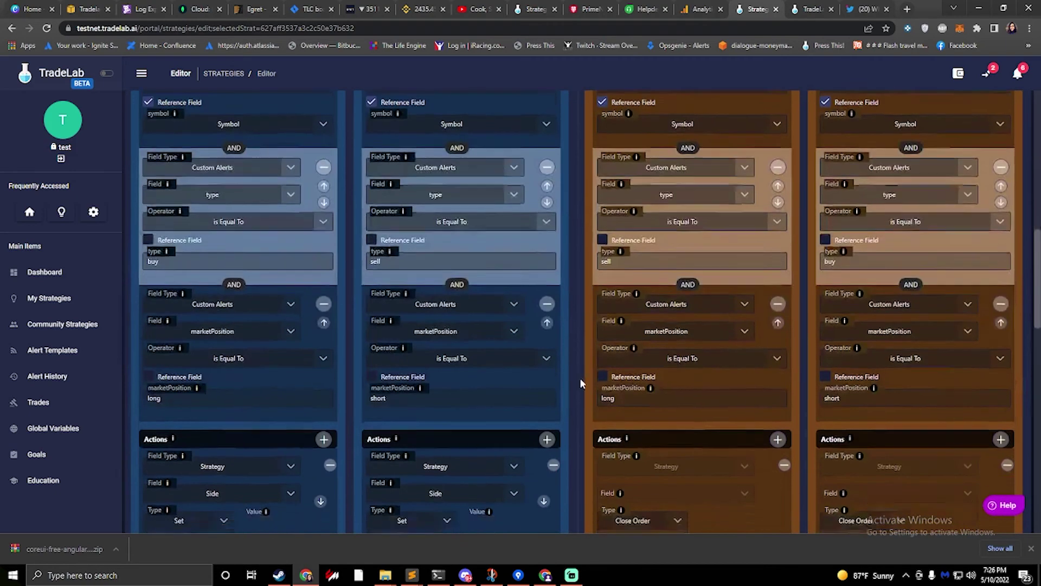
scroll(626, 347, up, 16)
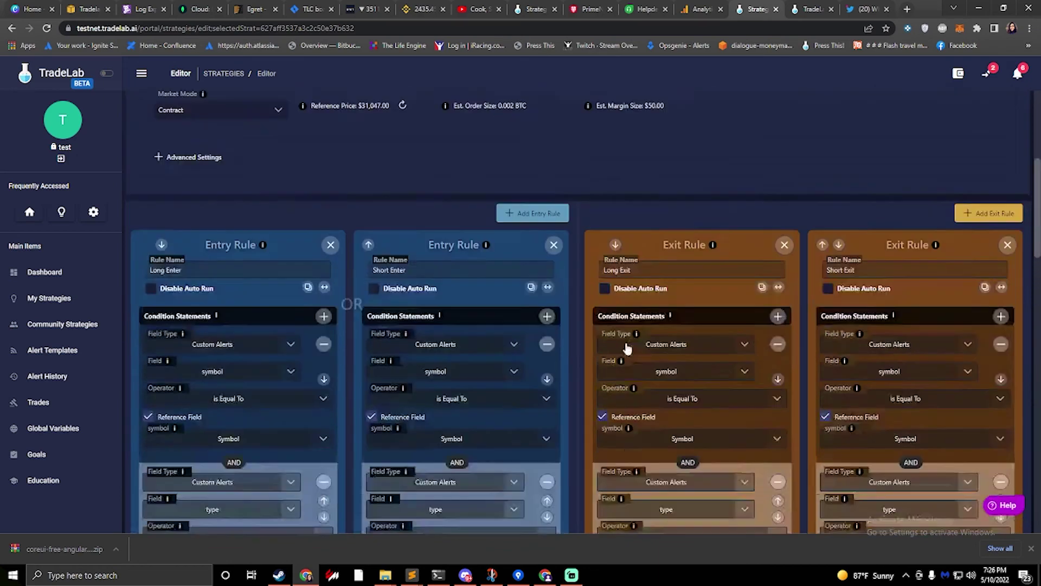
scroll(508, 290, down, 16)
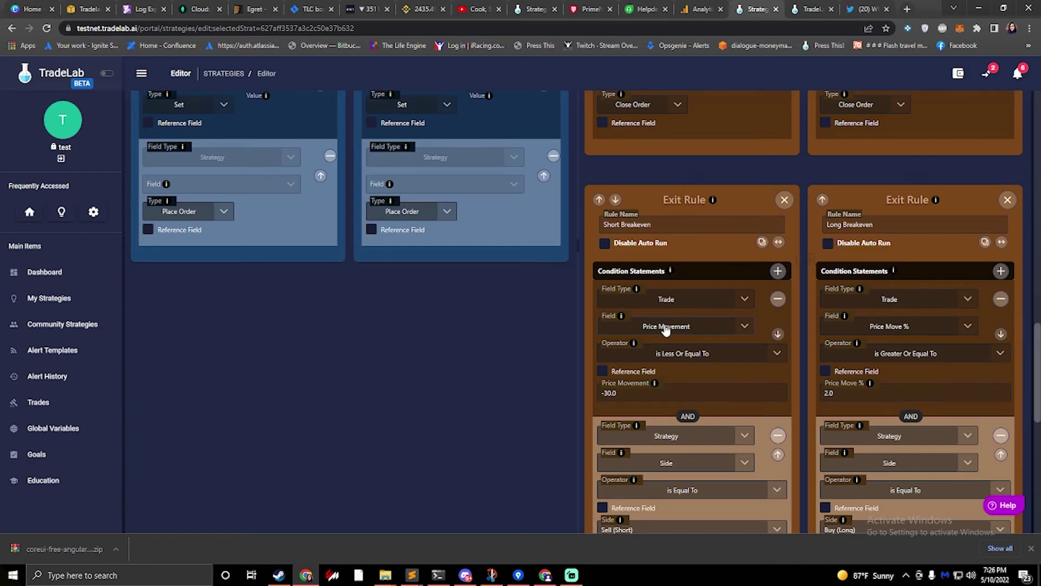
scroll(566, 304, up, 9)
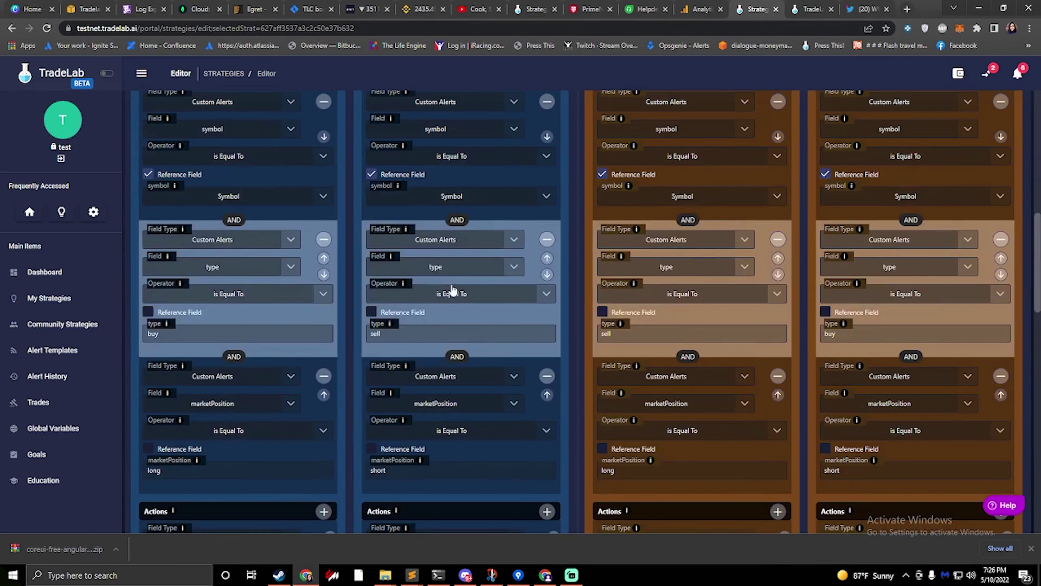
scroll(453, 290, up, 3)
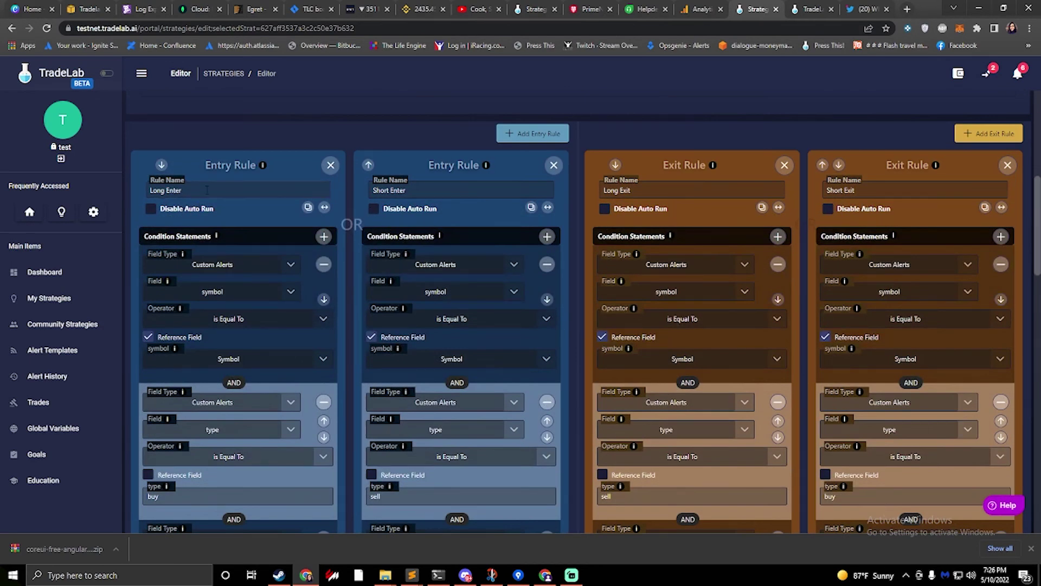
scroll(206, 190, down, 6)
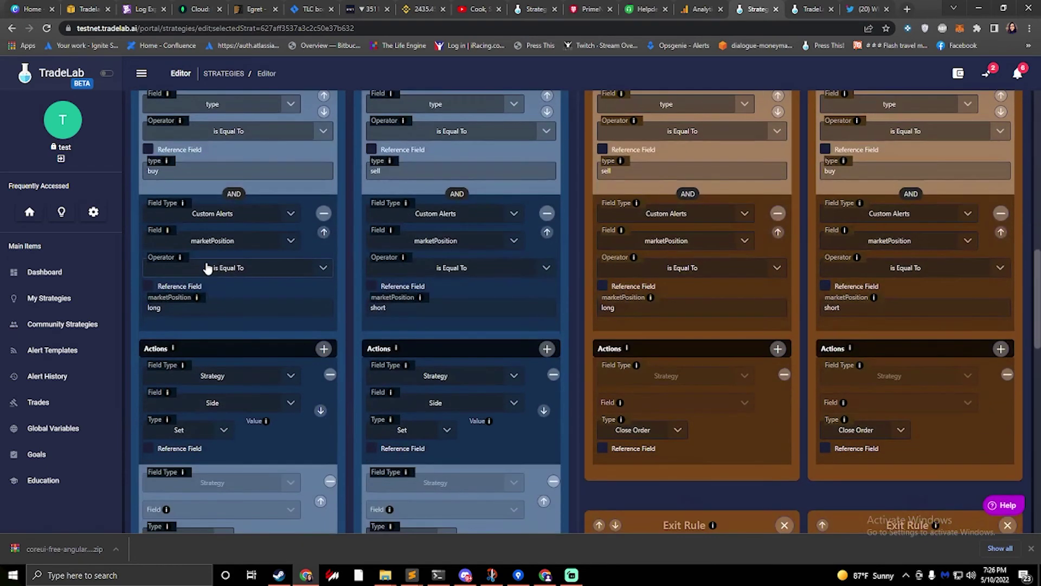
scroll(207, 267, up, 10)
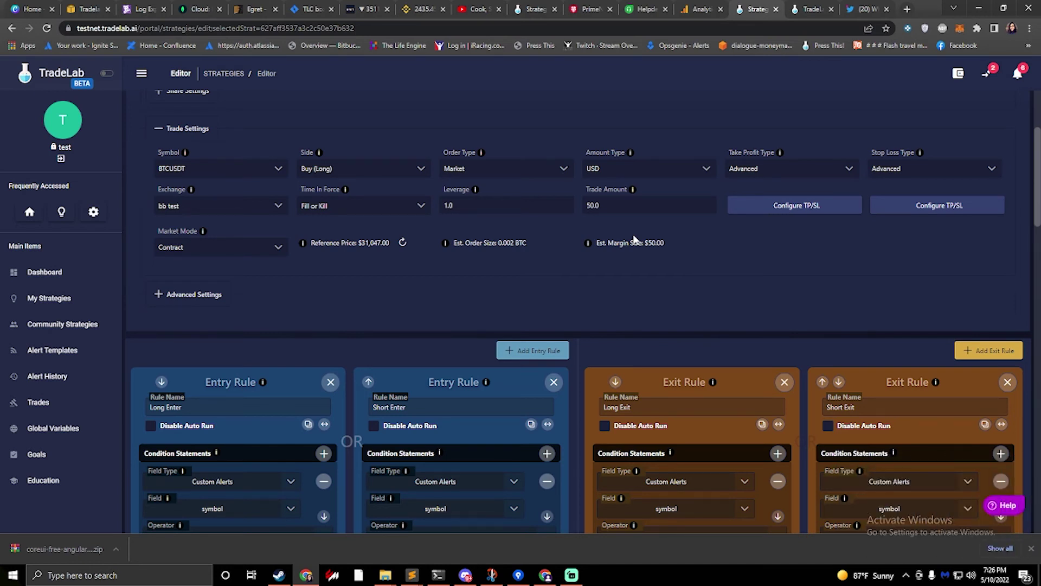
scroll(635, 239, up, 3)
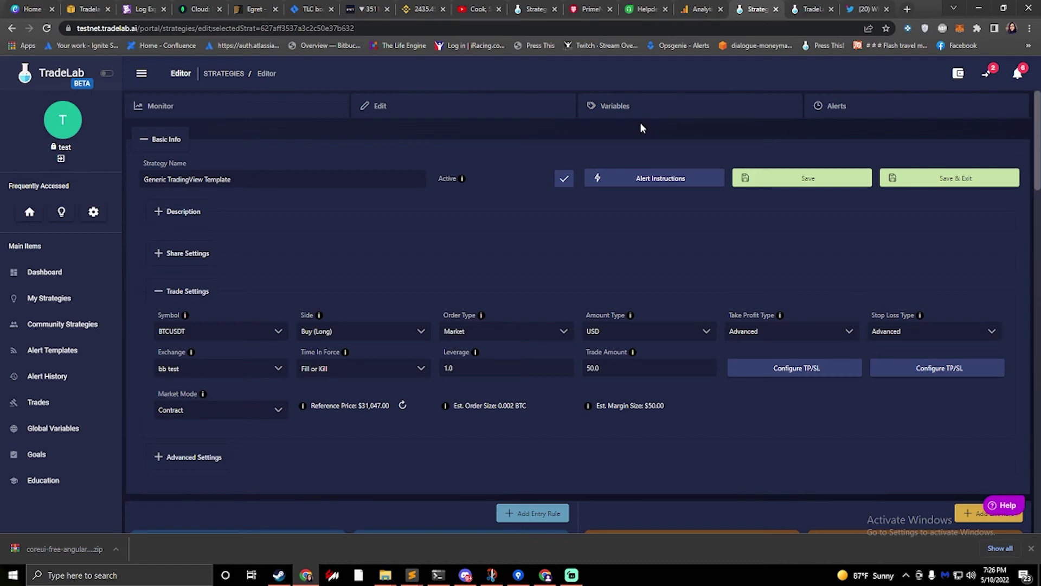
scroll(508, 313, down, 15)
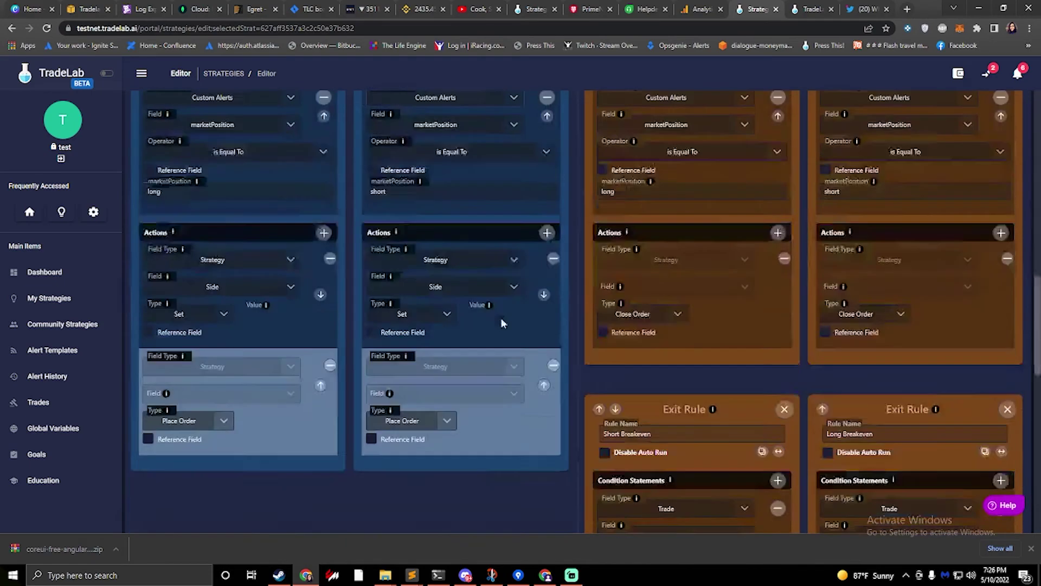
scroll(484, 319, up, 4)
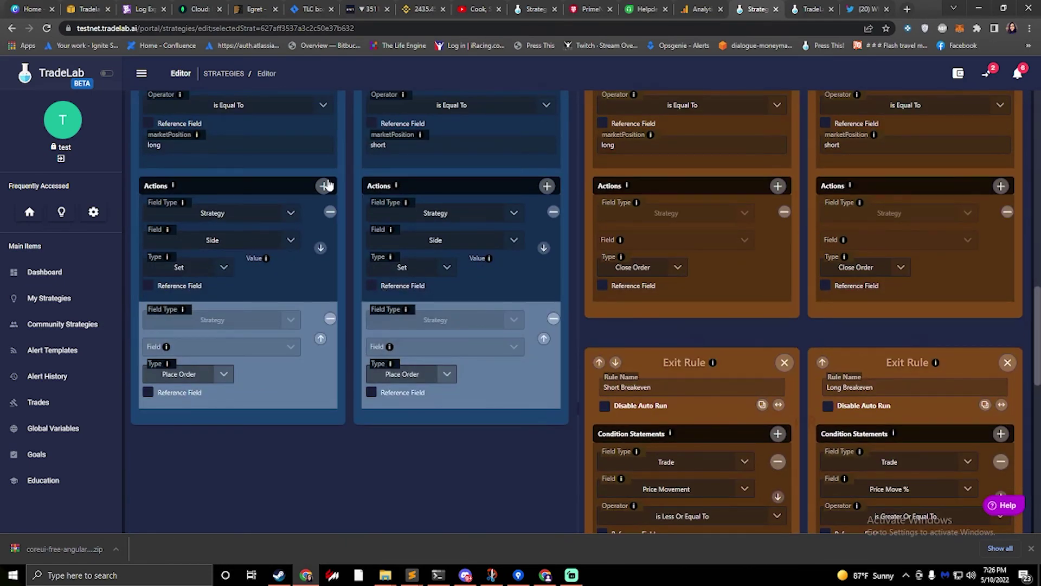
Add a third action to the Long Enter rule with its Type set to Set
click(325, 187)
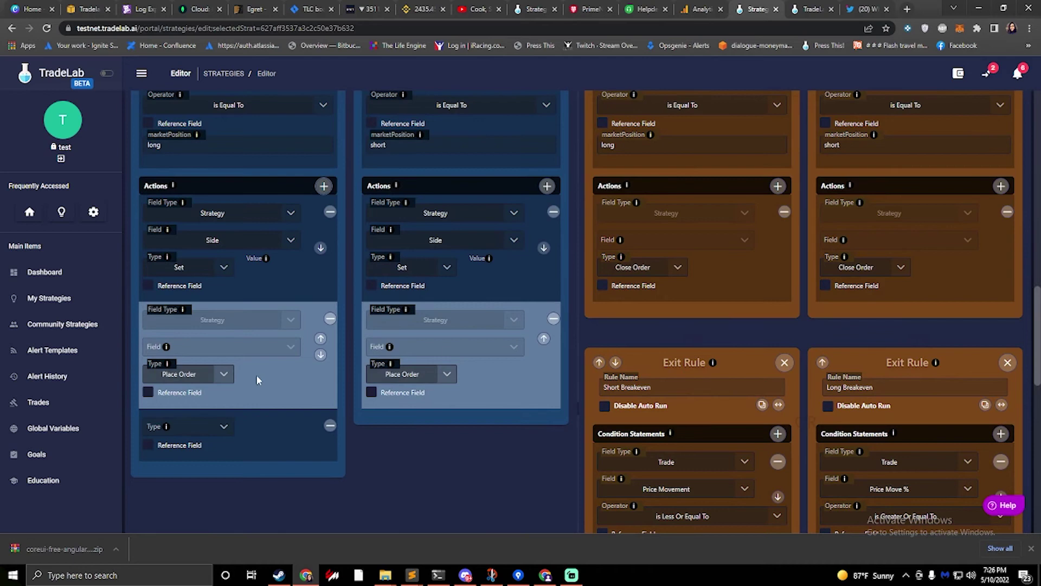
click(197, 427)
click(185, 341)
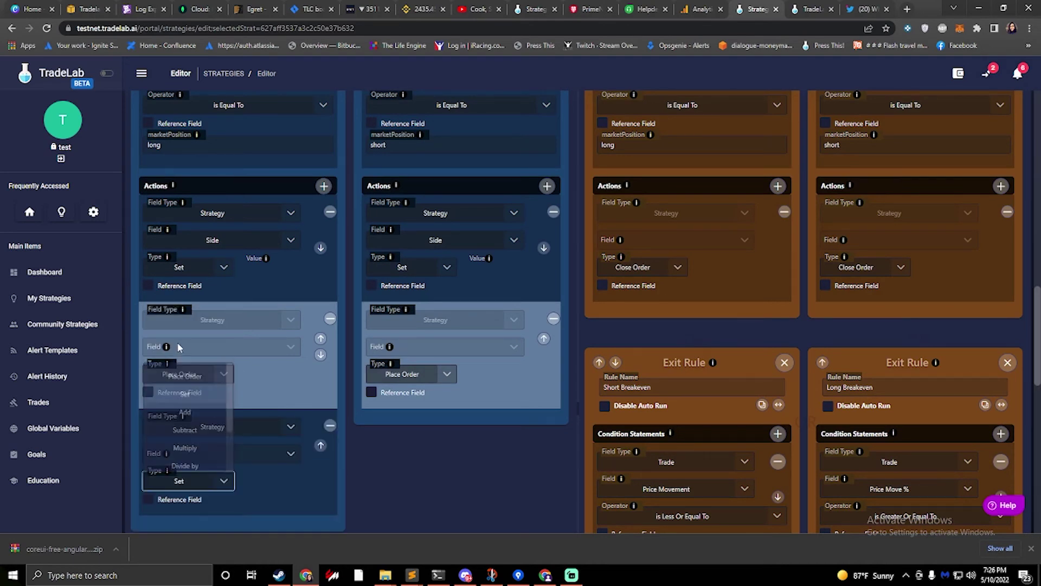
scroll(330, 386, up, 15)
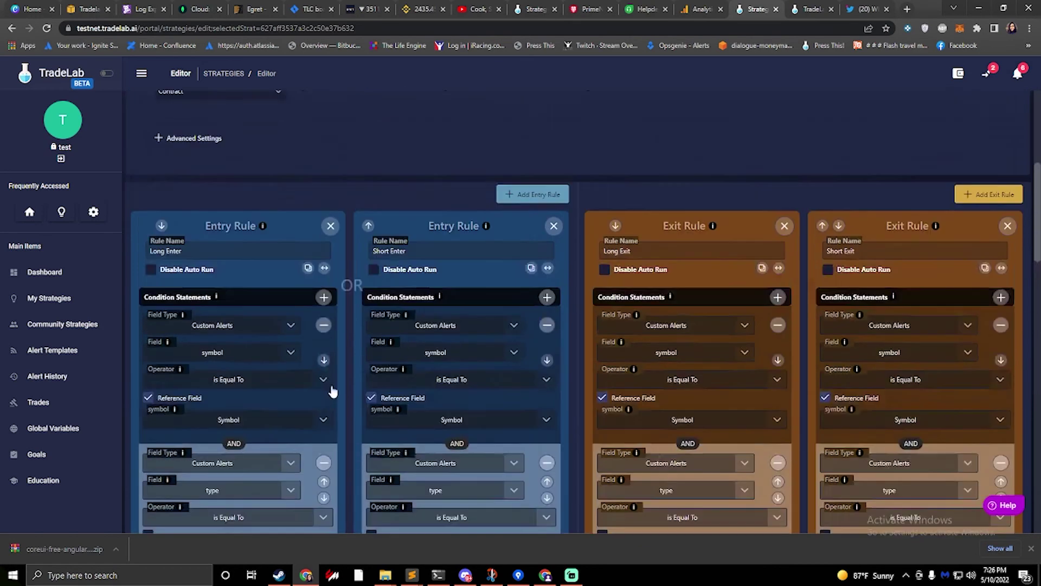
Create and save a Number strategy variable named TP1 with value 0.0
click(678, 115)
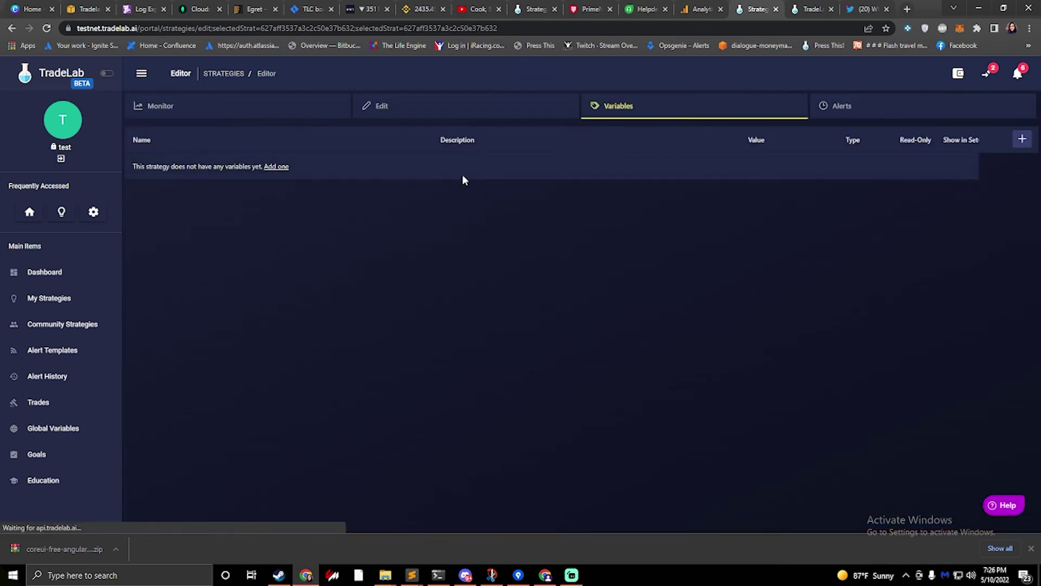
click(1022, 140)
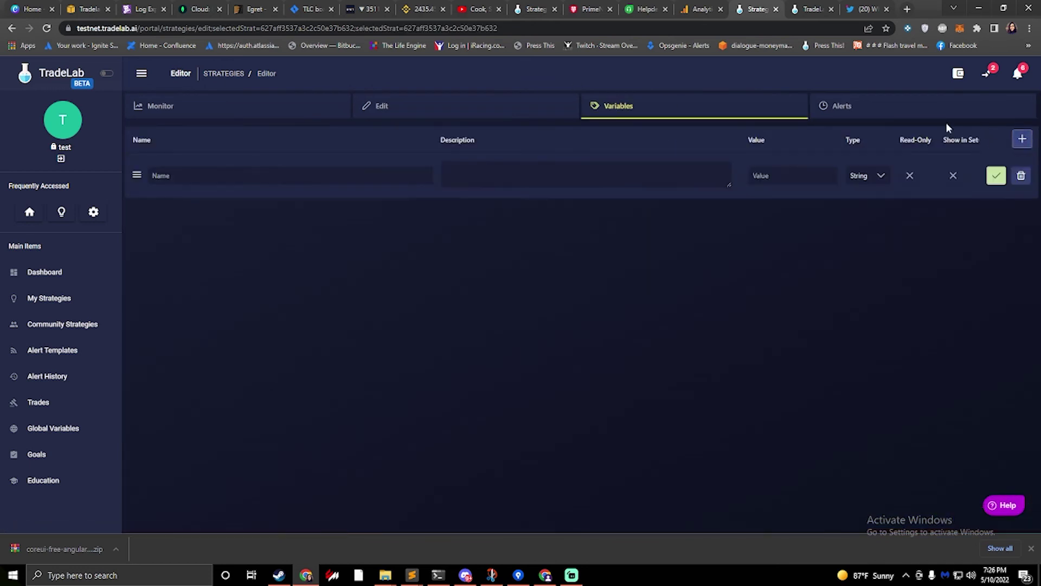
click(279, 173)
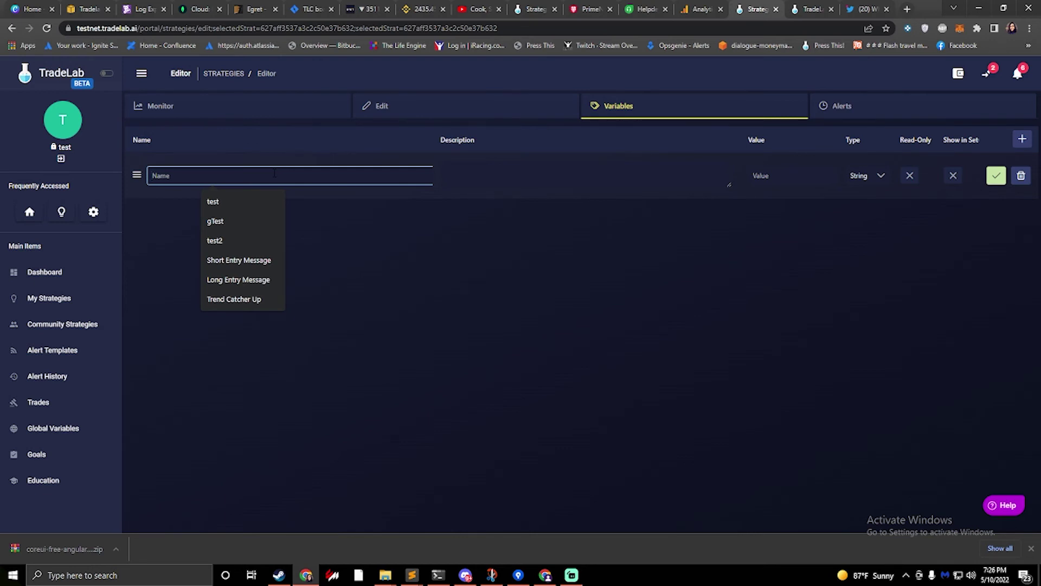
text(Take)
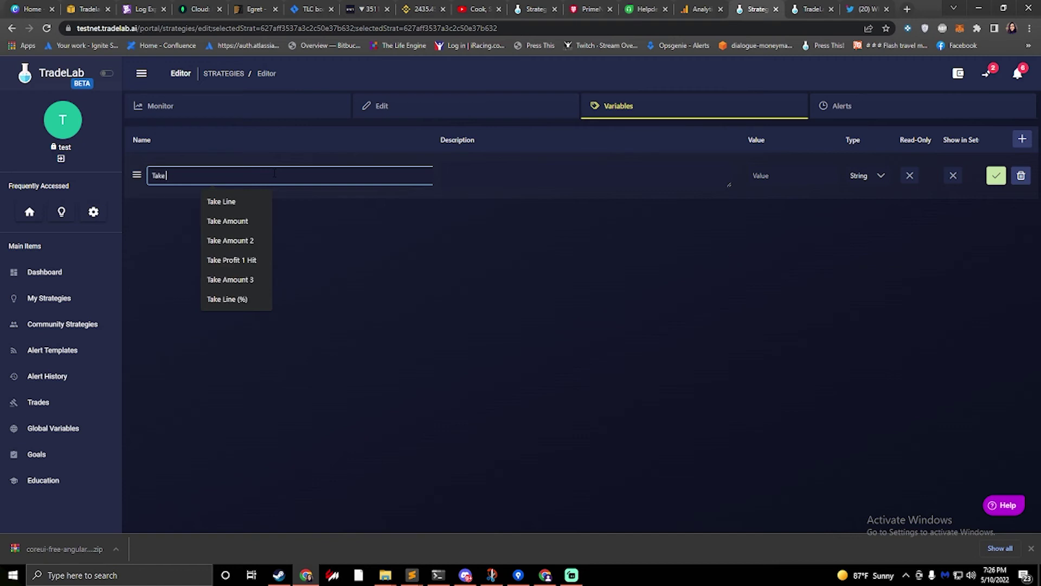
key(BackSpace)
key(BackSpace)
key(BackSpace)
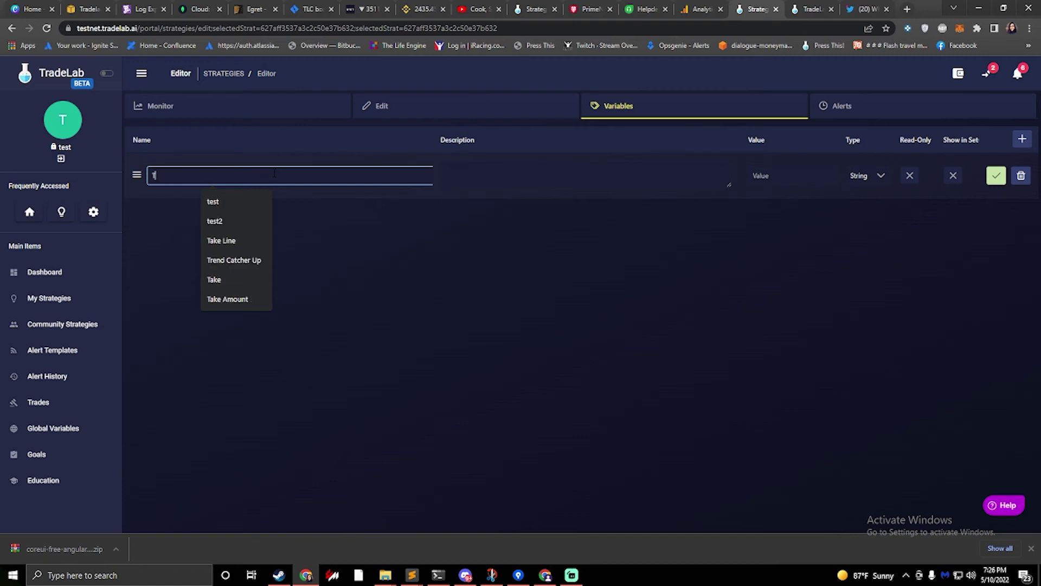
text(P1)
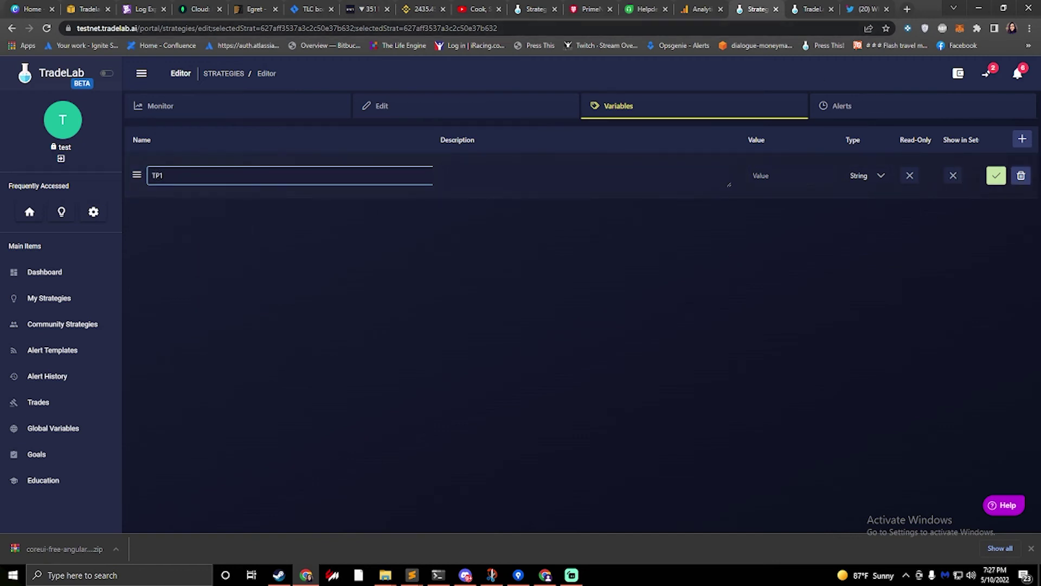
click(883, 177)
click(874, 220)
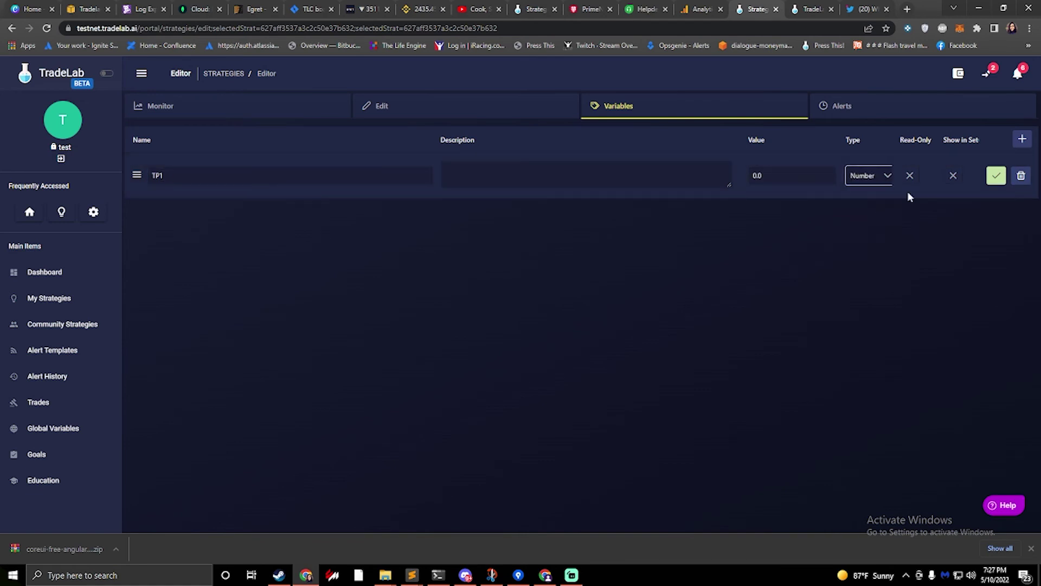
click(1002, 180)
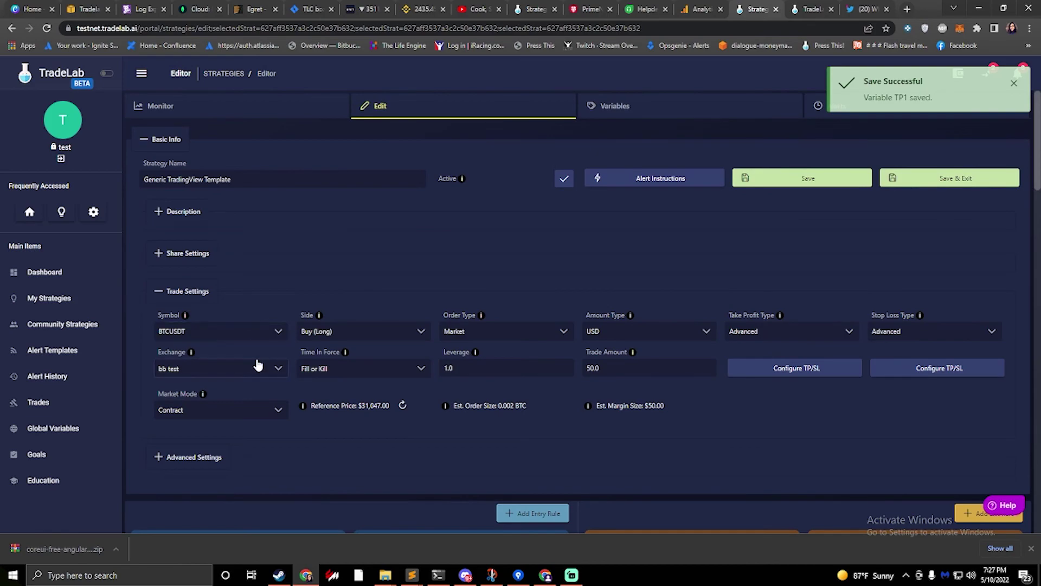
Point the third Long Enter action at the strategy variable TP1
scroll(257, 359, down, 10)
scroll(257, 363, down, 4)
scroll(251, 347, up, 3)
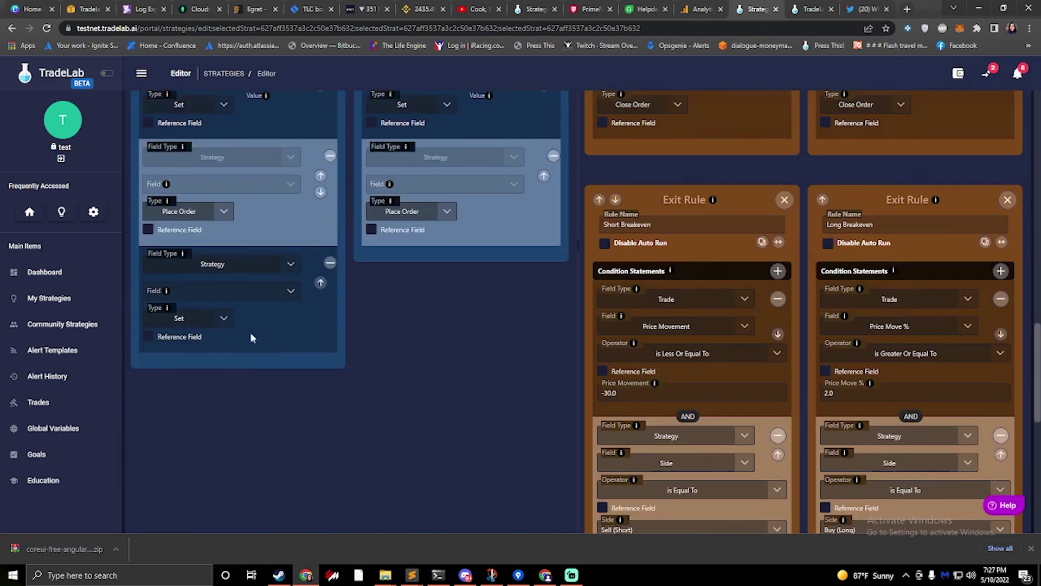
scroll(211, 224, up, 10)
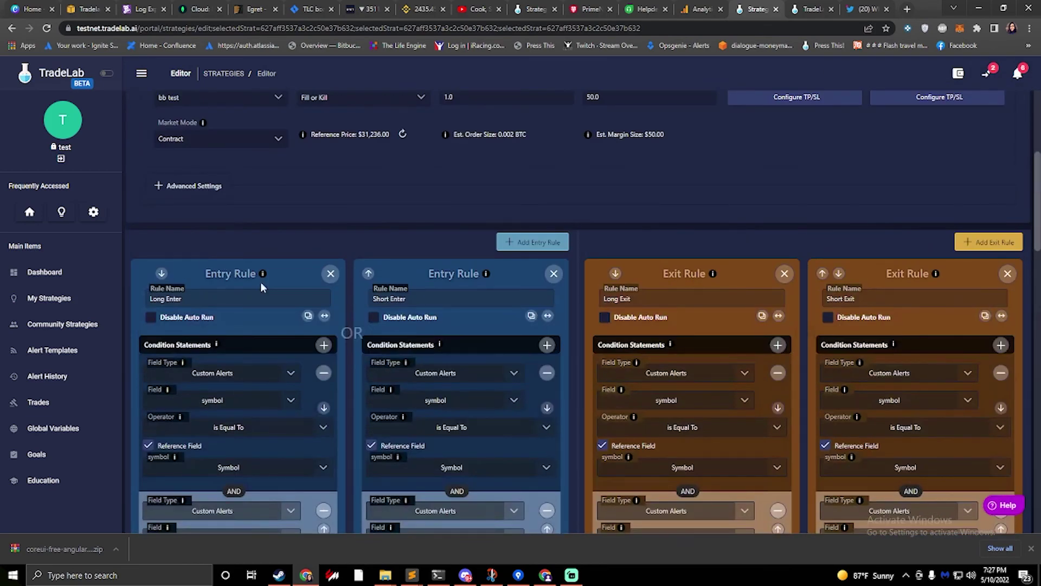
scroll(200, 296, down, 8)
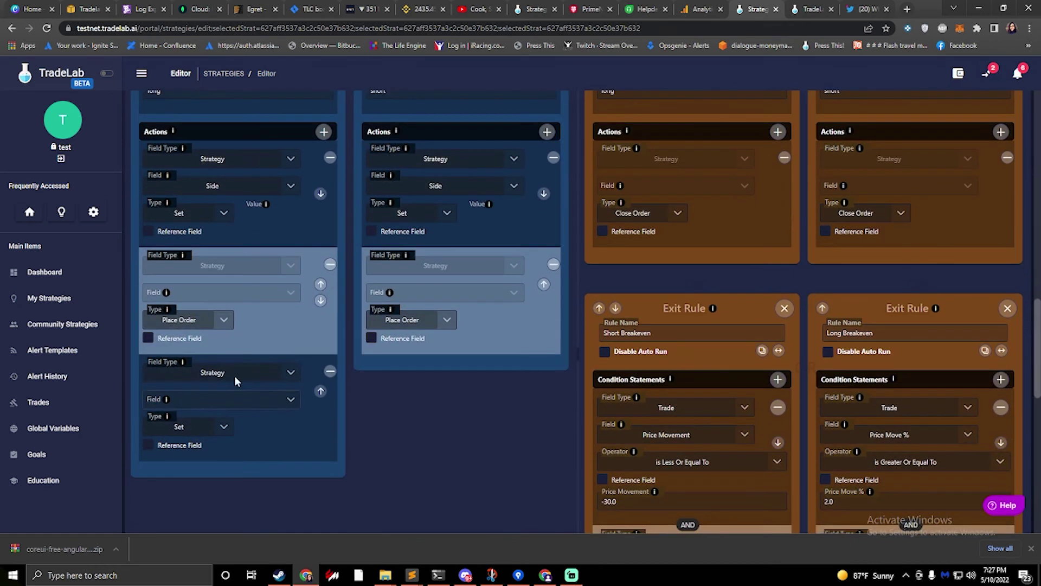
click(212, 374)
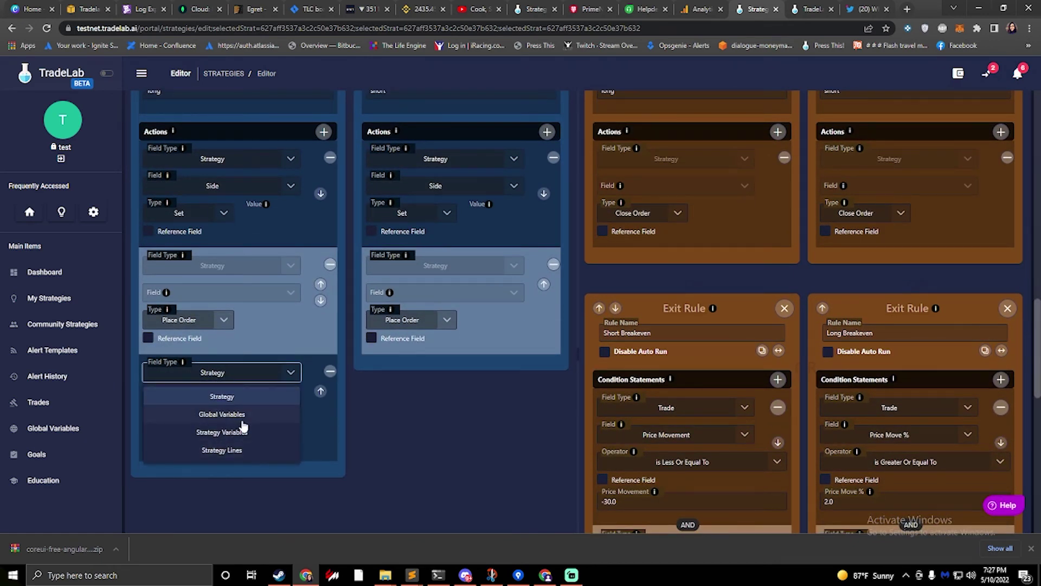
click(238, 432)
click(228, 403)
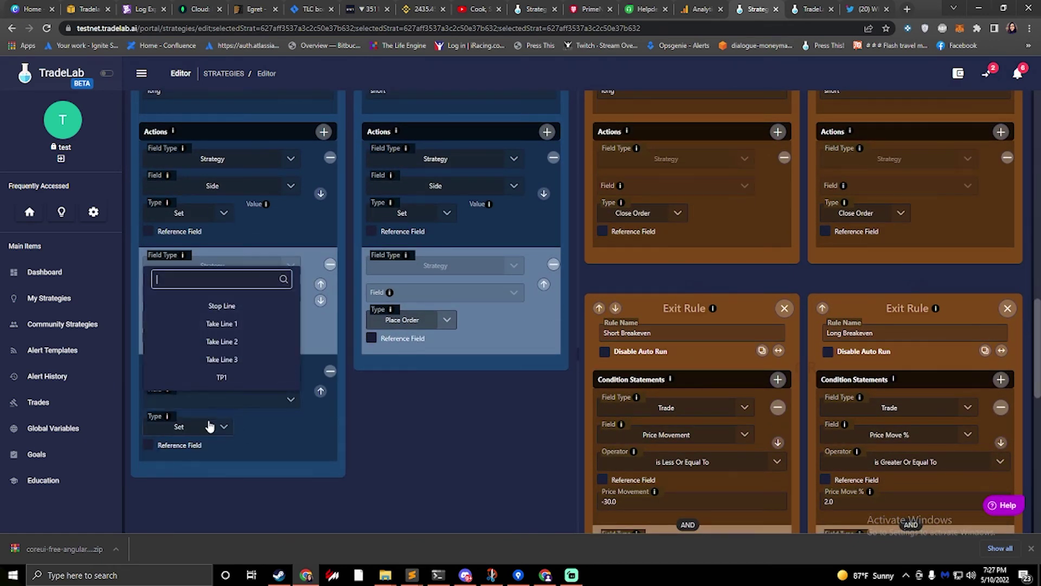
click(221, 377)
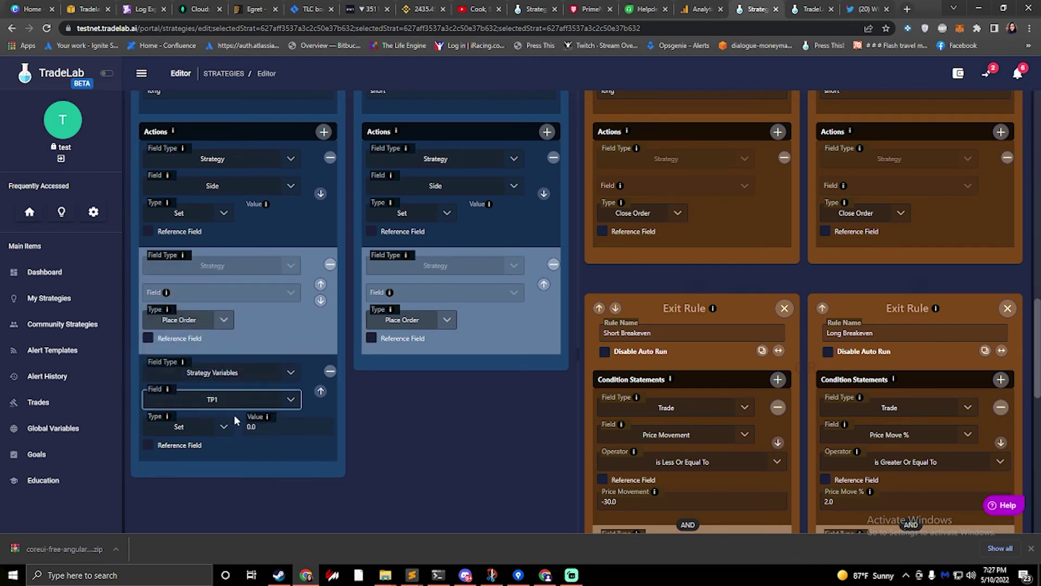
Fill TP1 from the referenced Long TP and move the action above Place Order
click(149, 445)
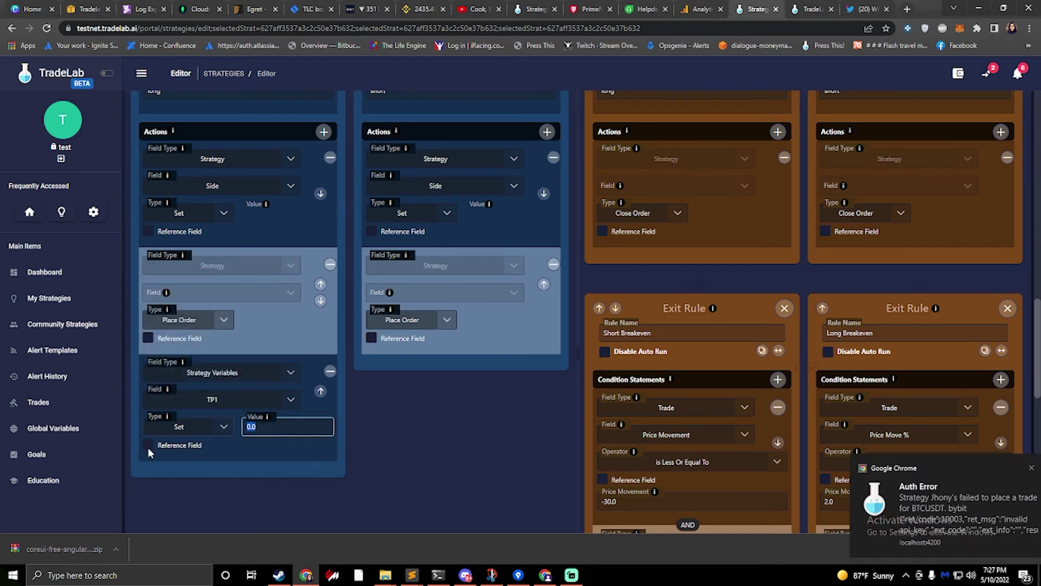
click(288, 426)
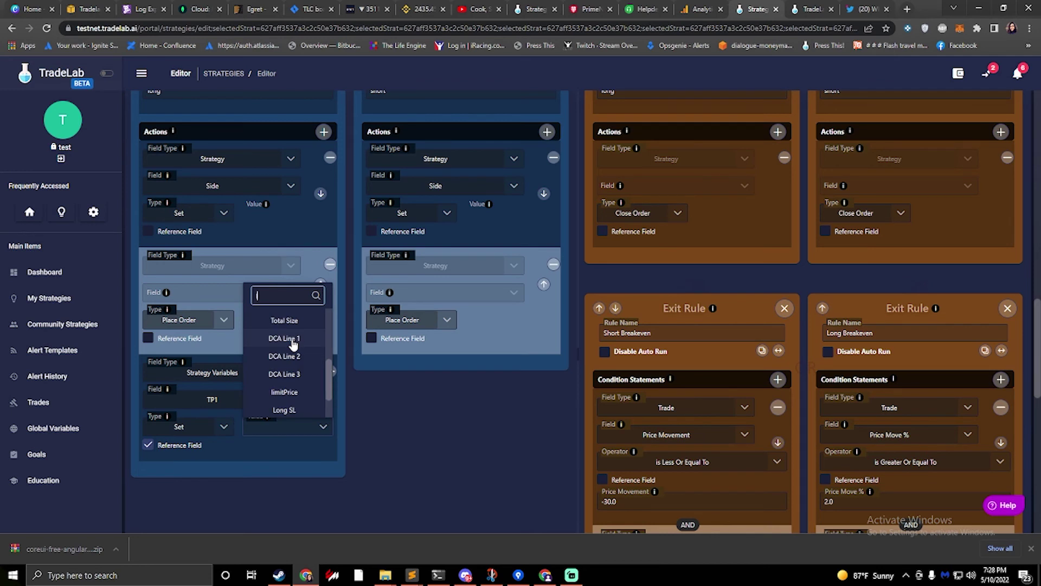
text(long)
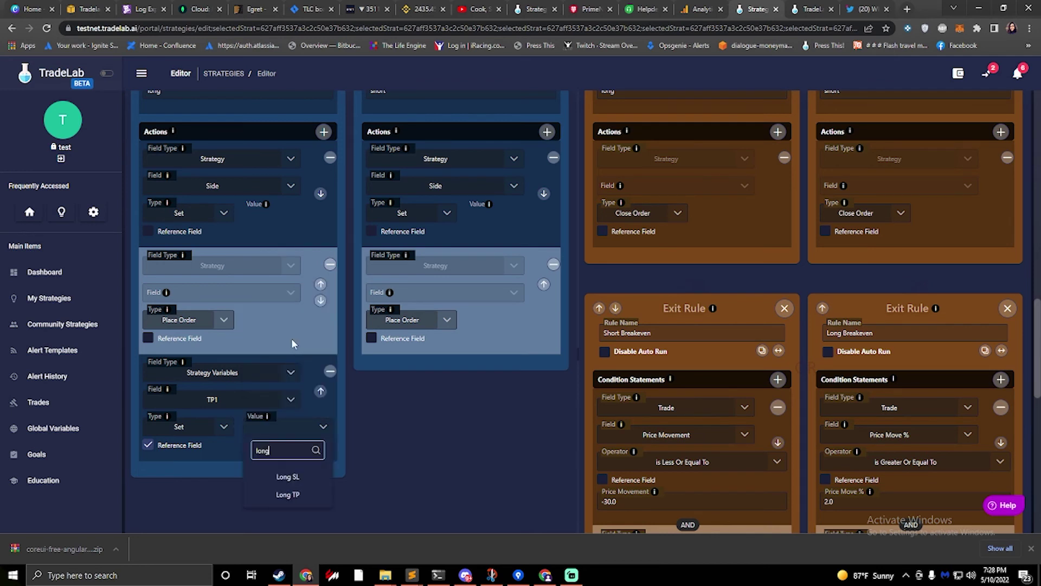
click(308, 498)
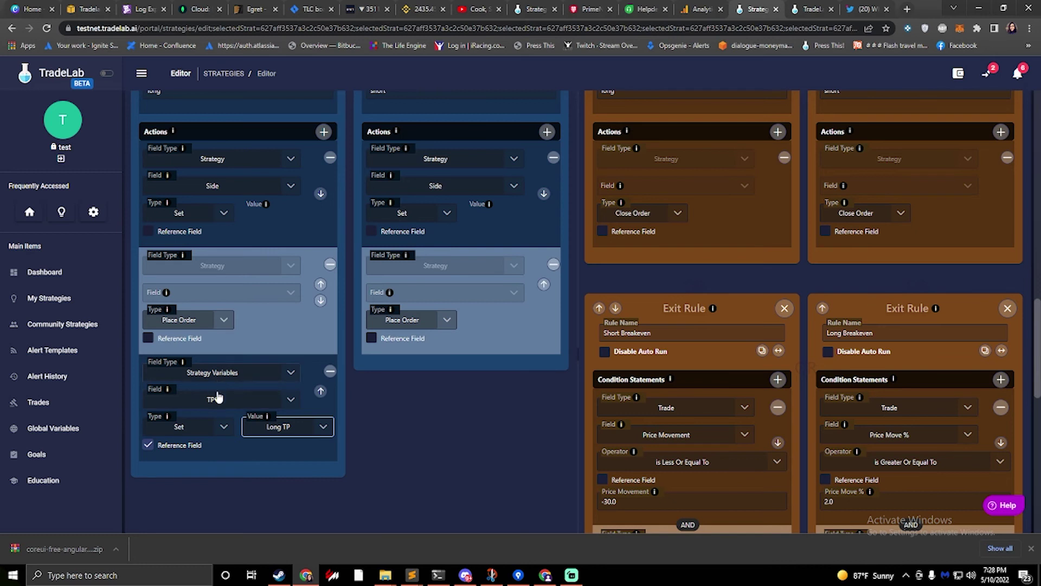
click(320, 391)
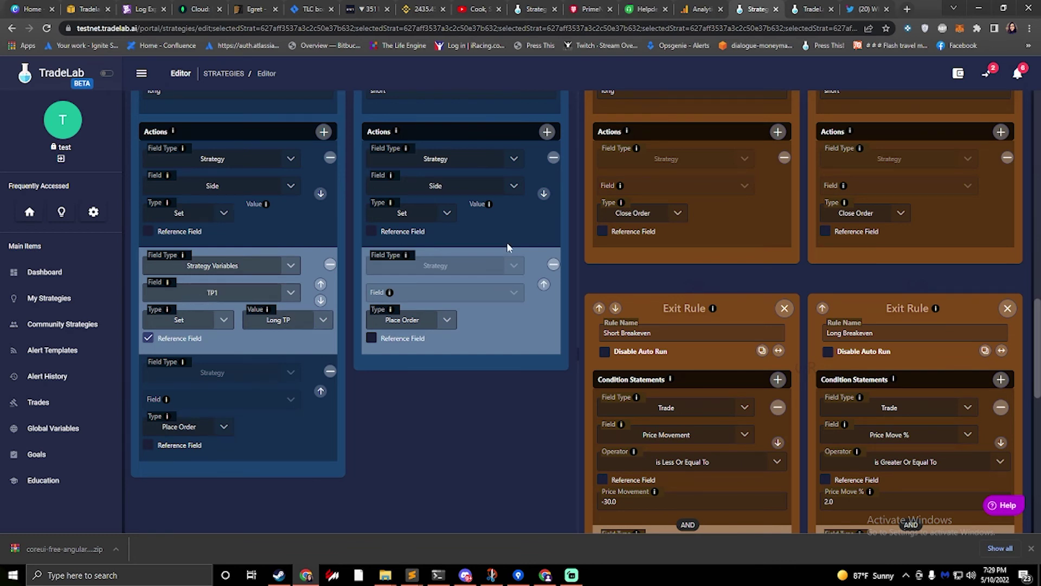
Add a Short Enter Set action targeting the strategy variable TP1
click(547, 133)
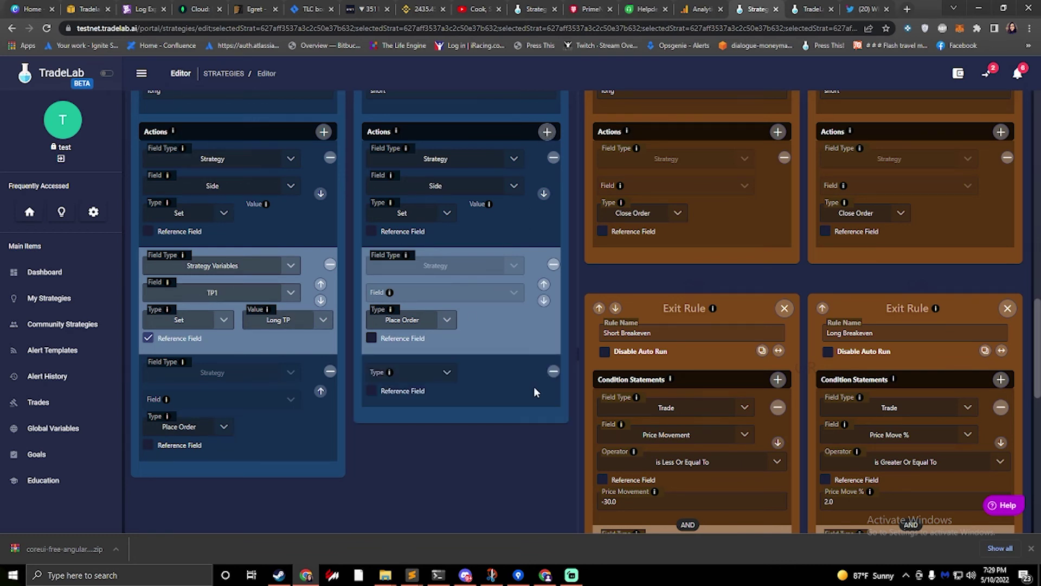
click(430, 382)
click(411, 421)
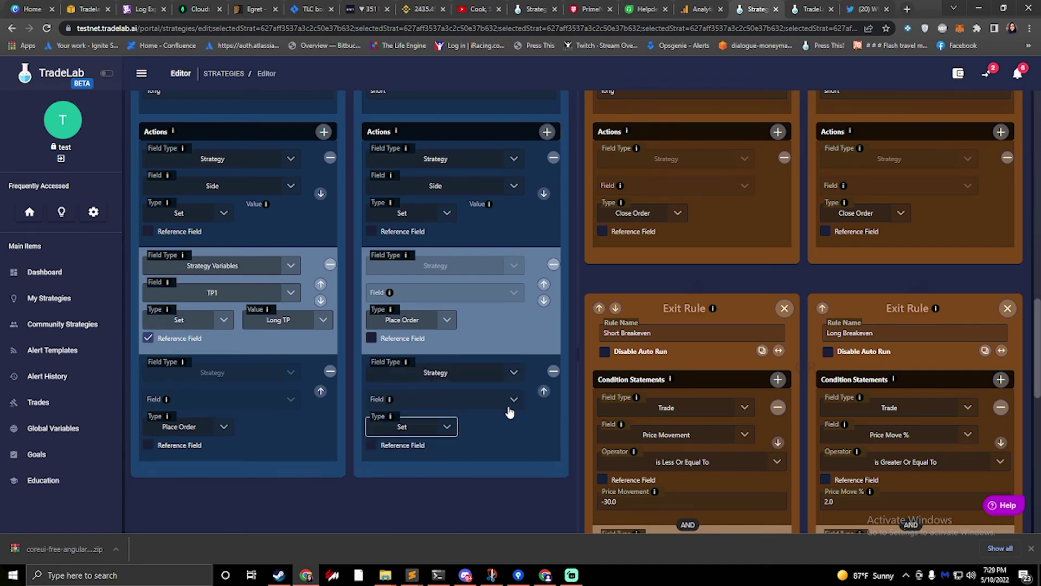
click(470, 382)
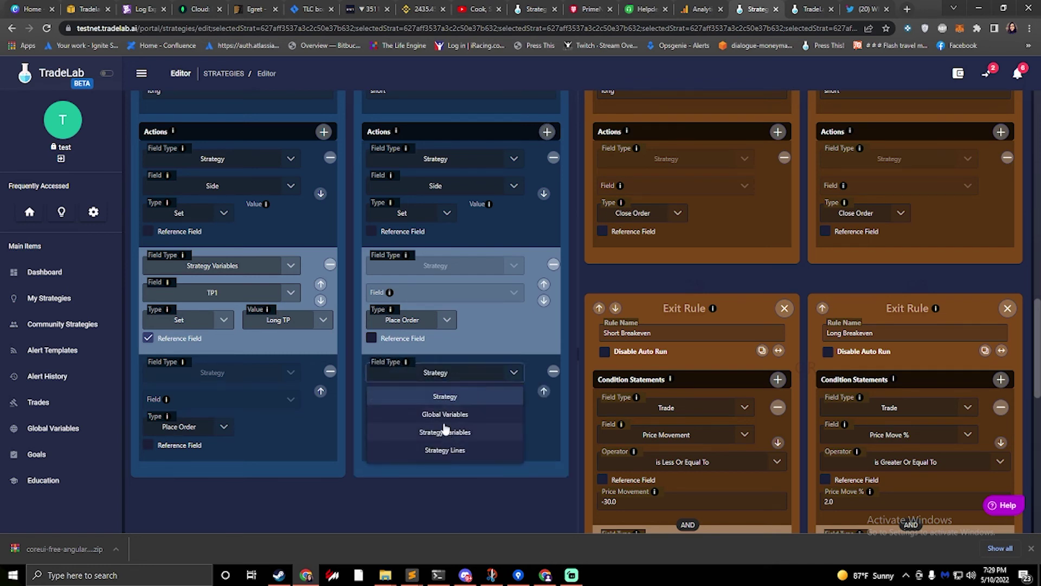
click(445, 431)
click(446, 400)
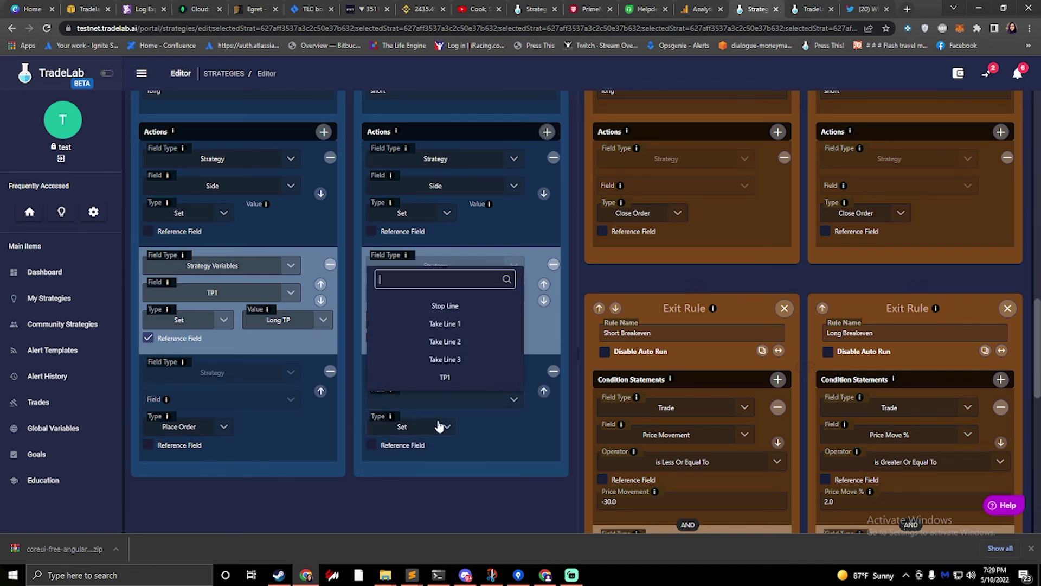
click(450, 378)
Fill TP1 from the referenced Short TP and move the action above Place Order
click(372, 445)
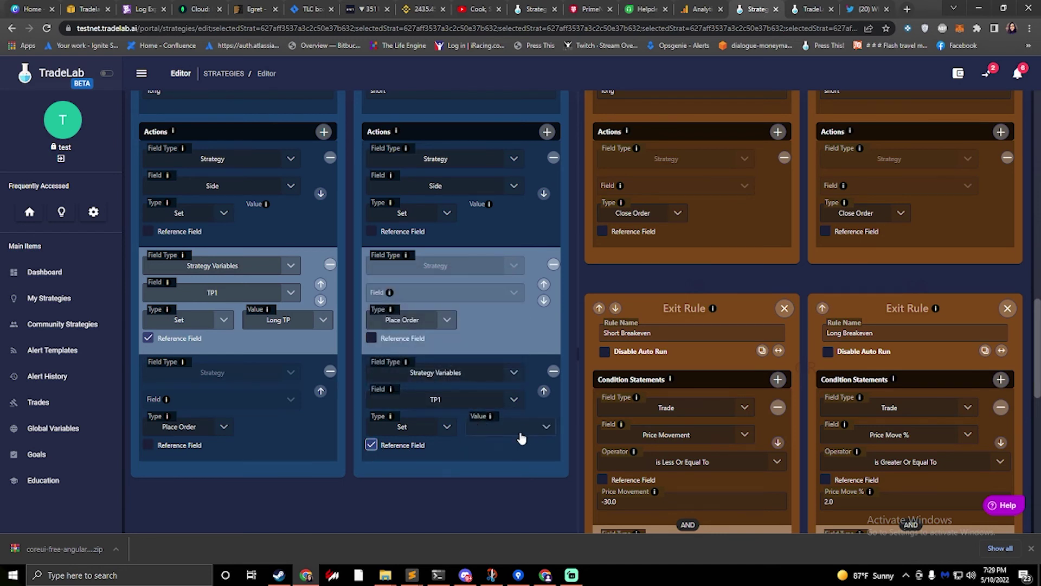
click(499, 429)
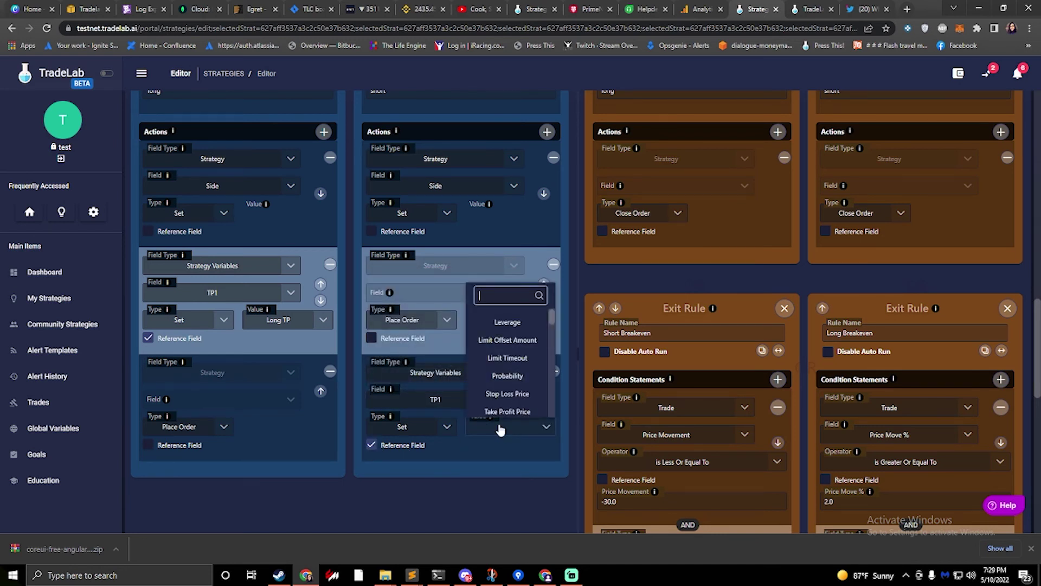
text(short)
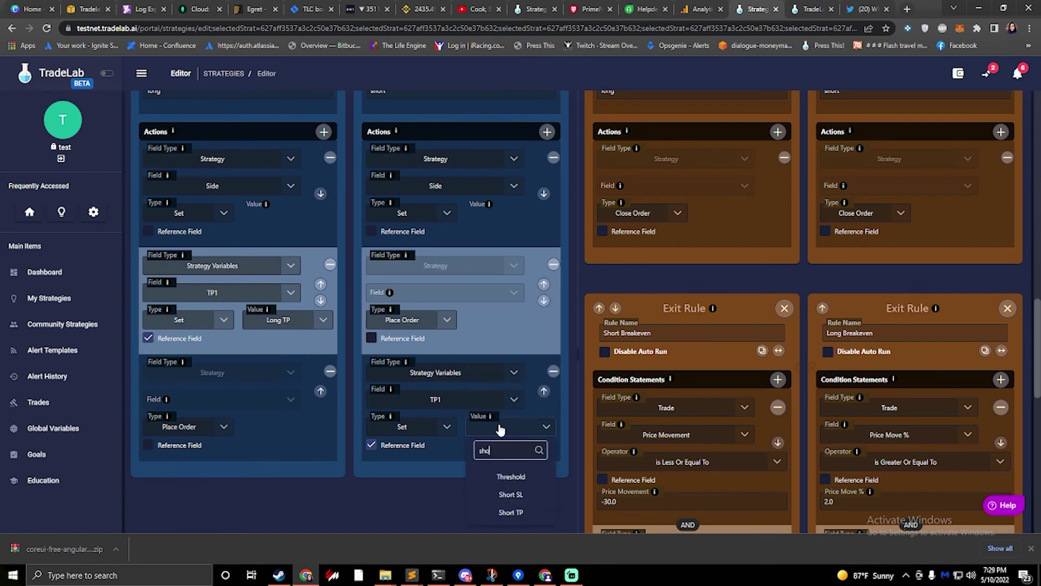
click(507, 493)
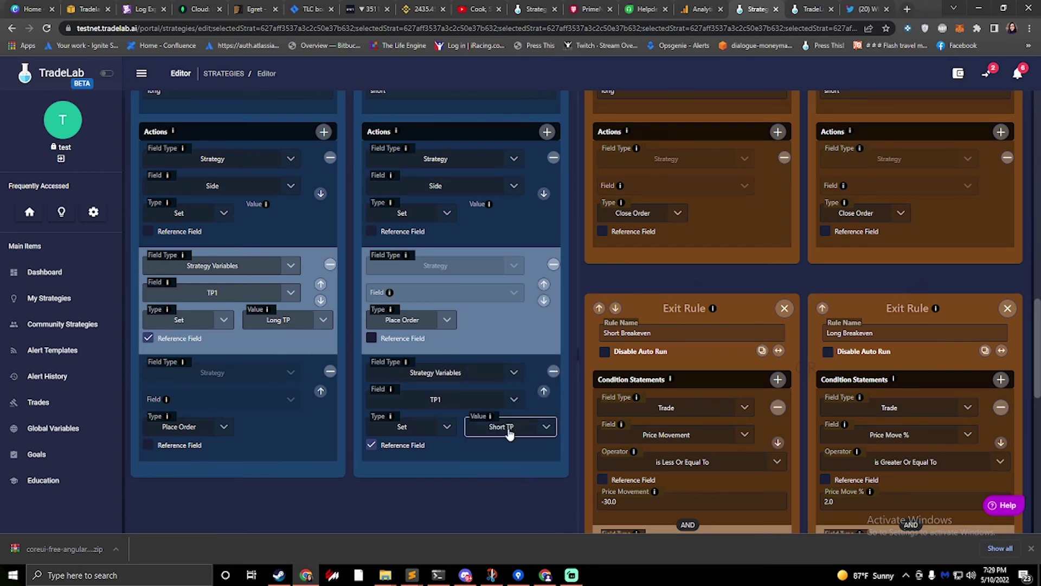
click(544, 391)
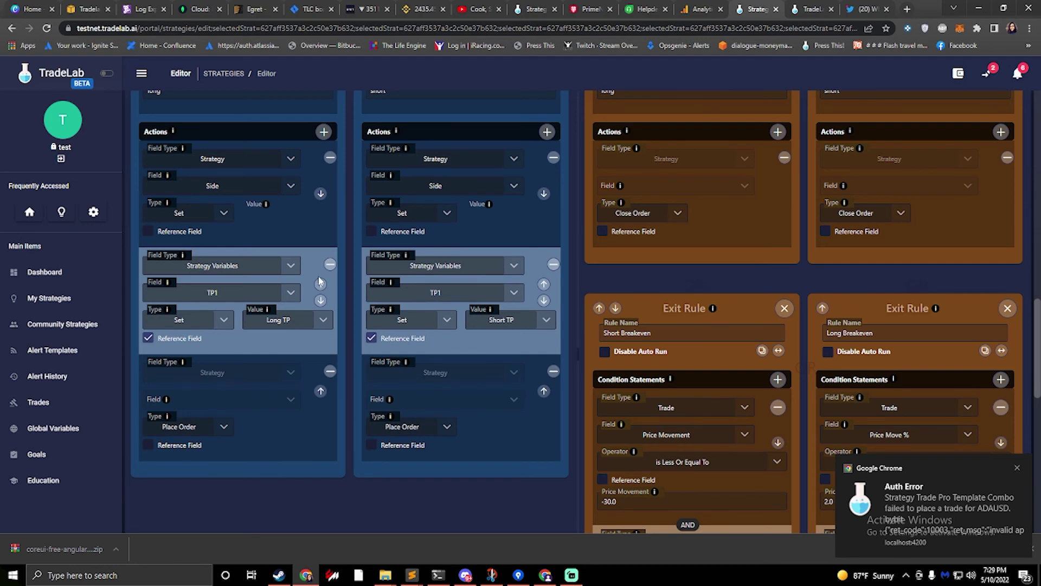
Switch the Short Breakeven condition's field to Current Price, keeping Less Or Equal To
scroll(490, 254, down, 4)
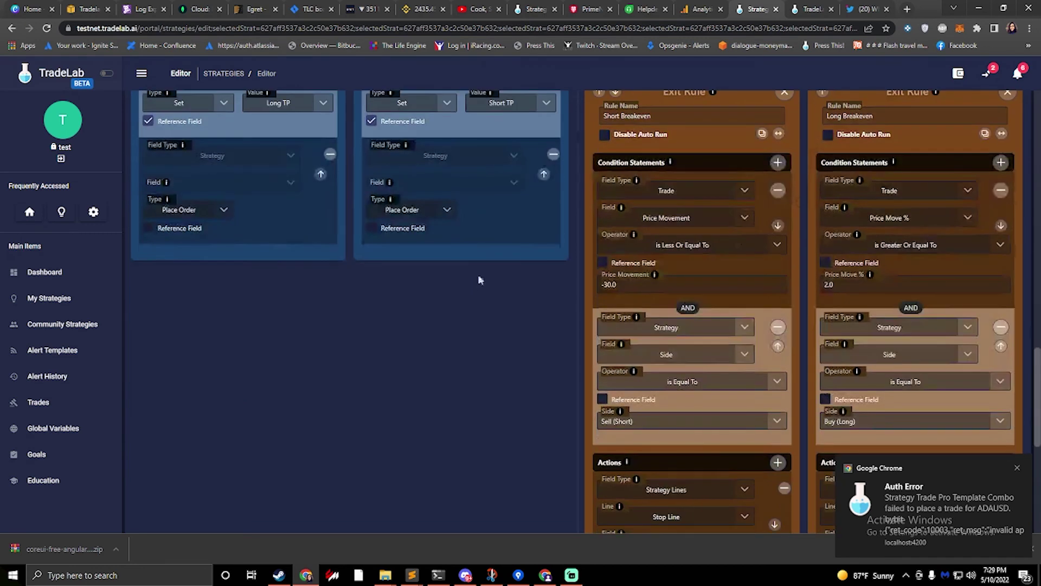
scroll(537, 209, up, 1)
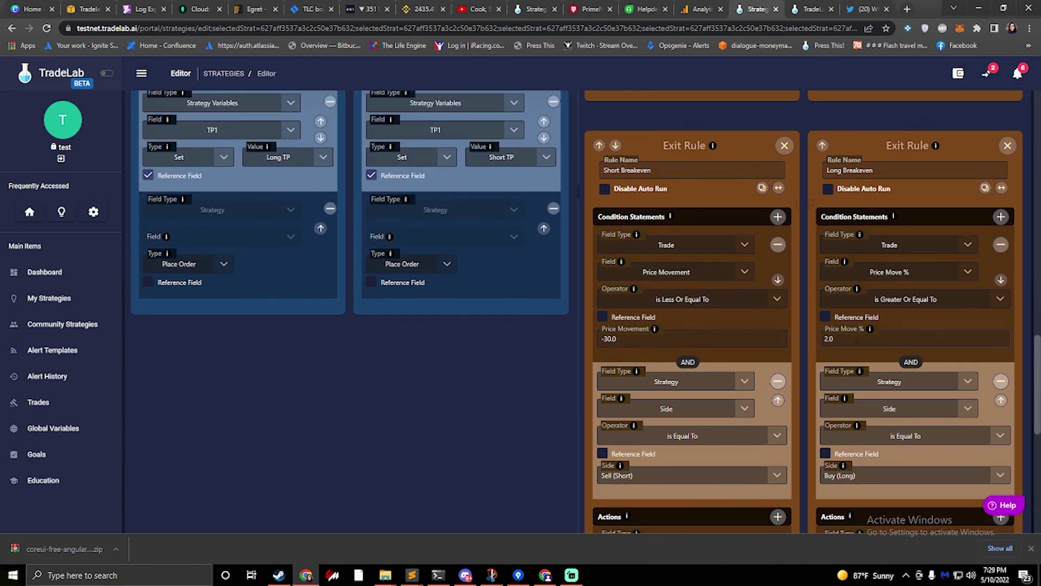
double_click(829, 339)
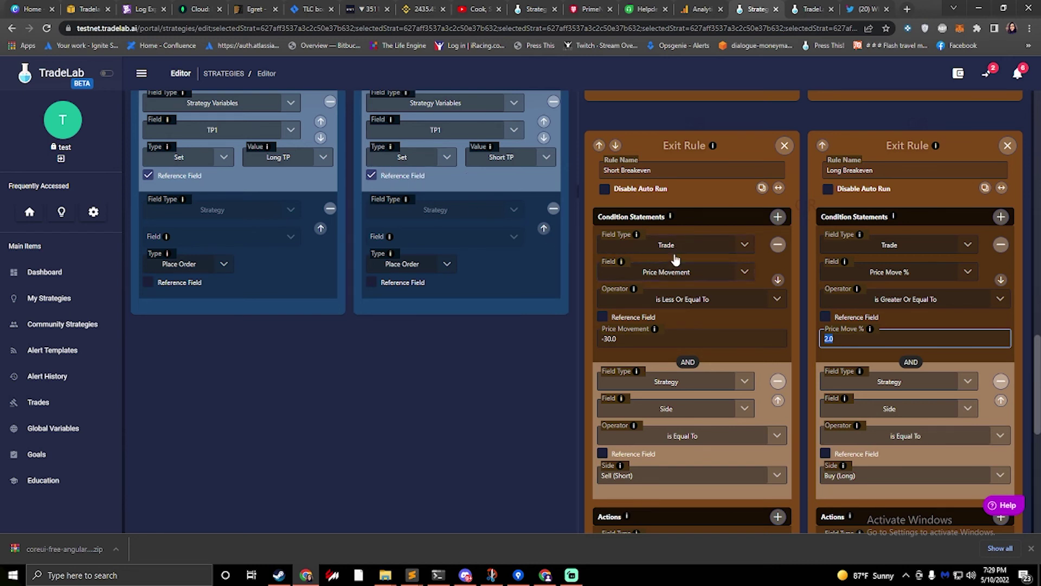
click(681, 275)
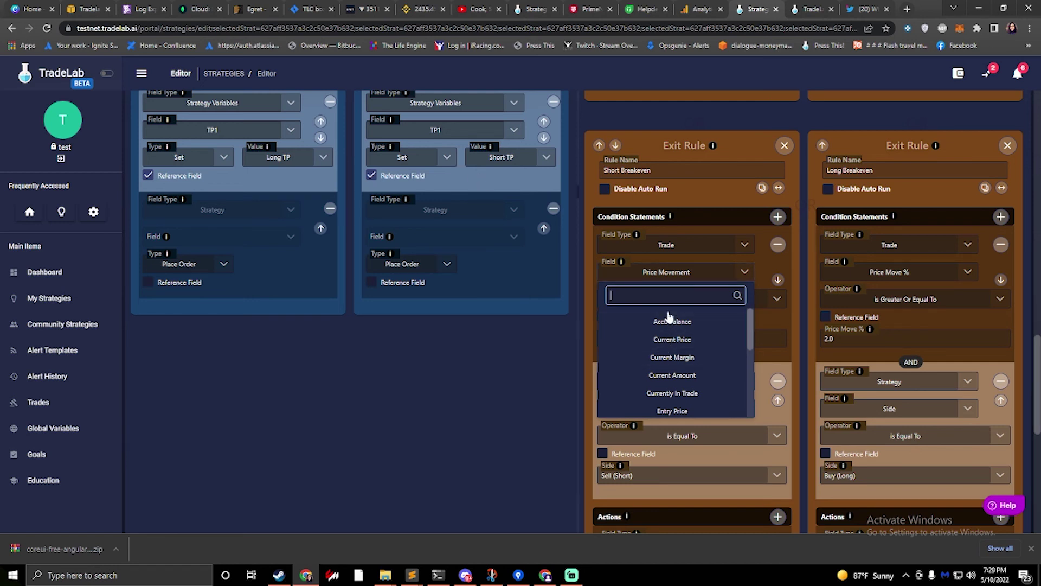
click(671, 340)
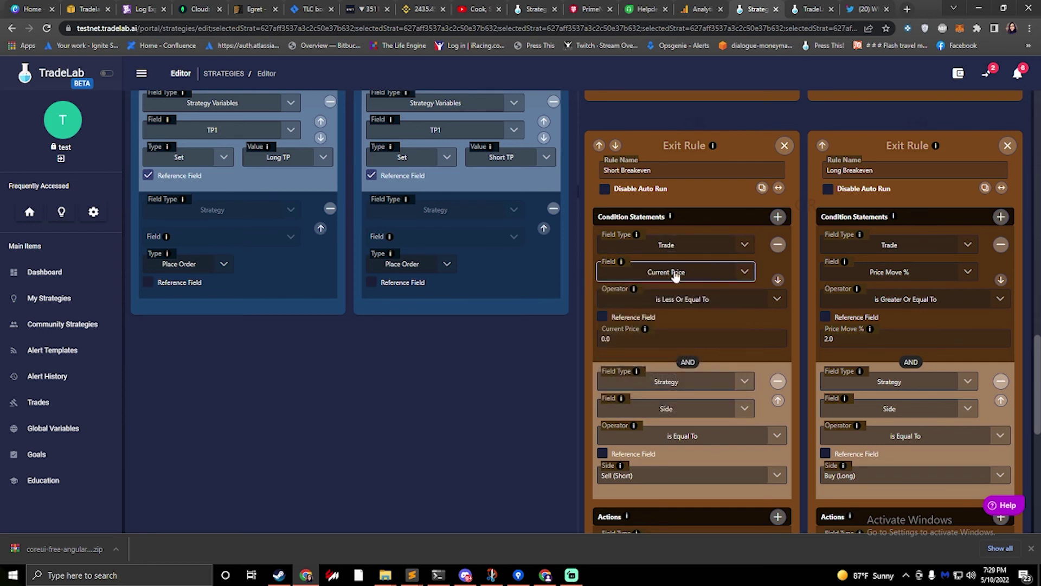
click(670, 302)
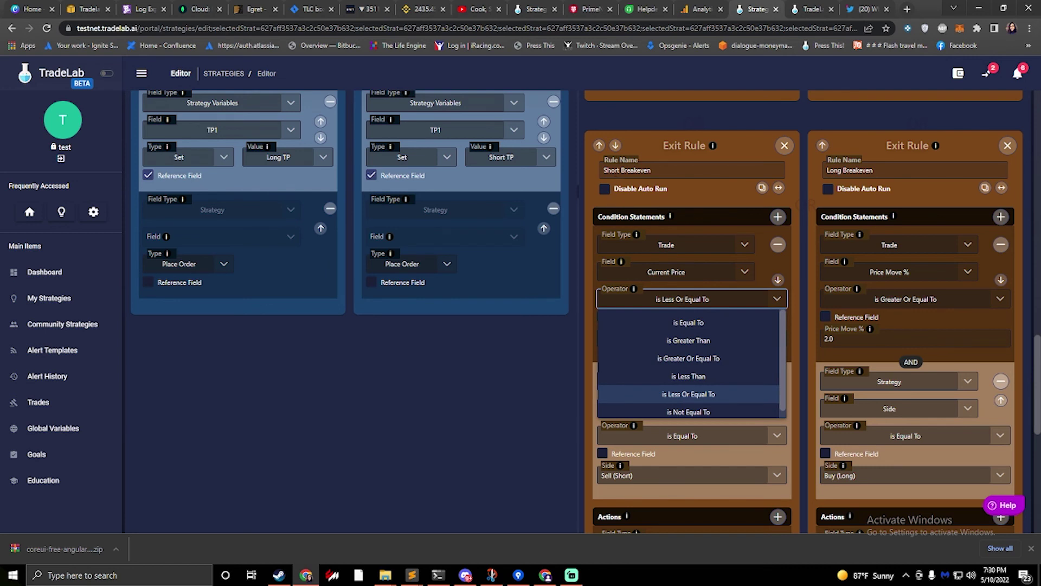
click(599, 274)
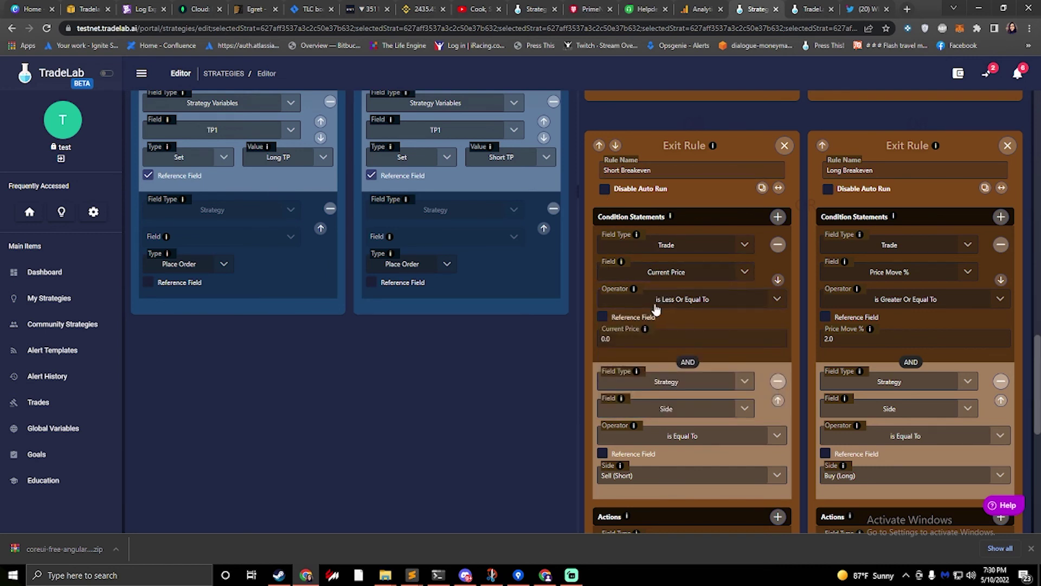
Make the condition's comparison value reference the TP1 variable
click(629, 339)
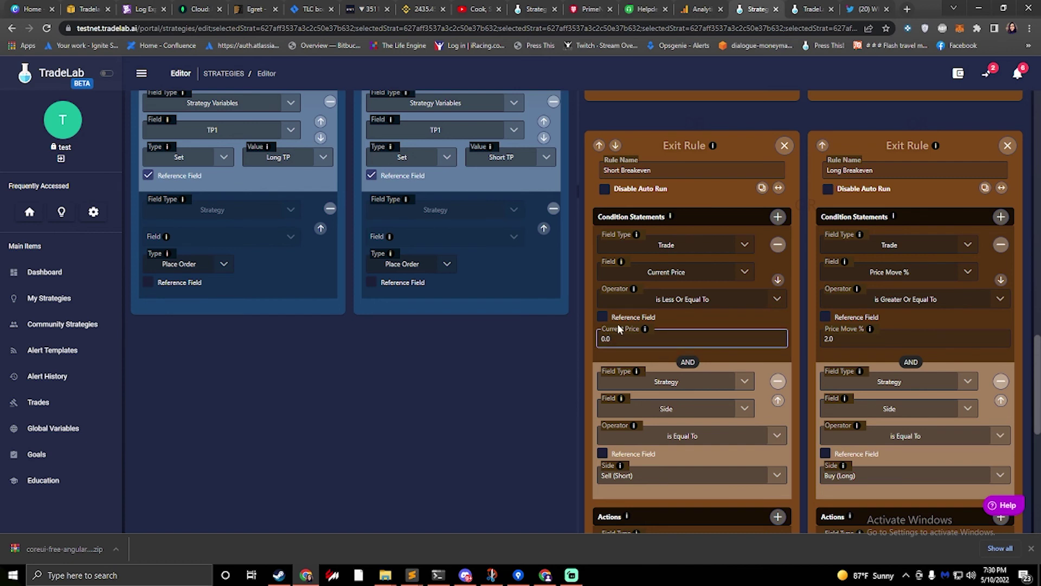
click(602, 316)
click(699, 339)
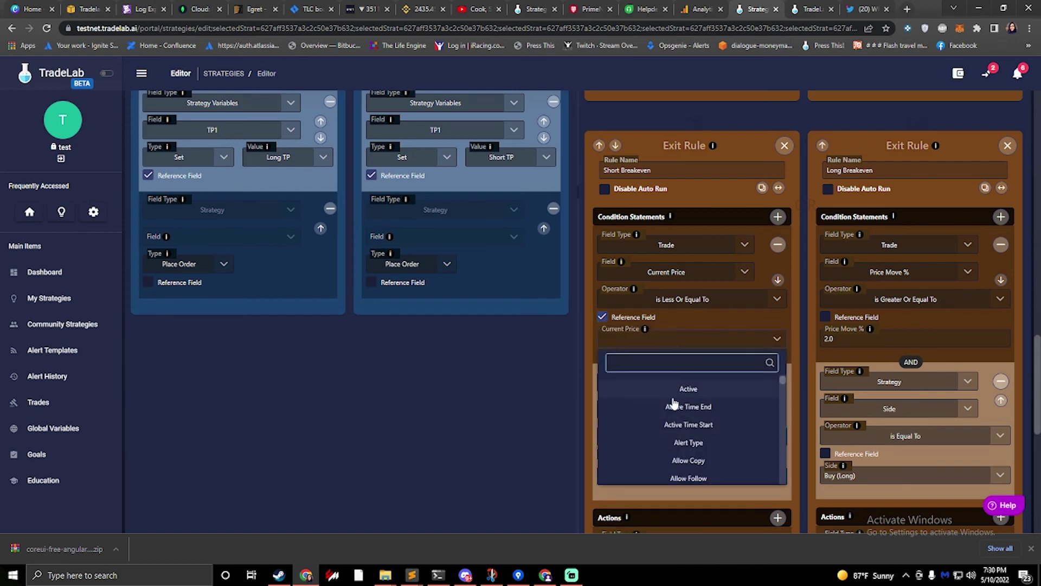
scroll(699, 428, down, 5)
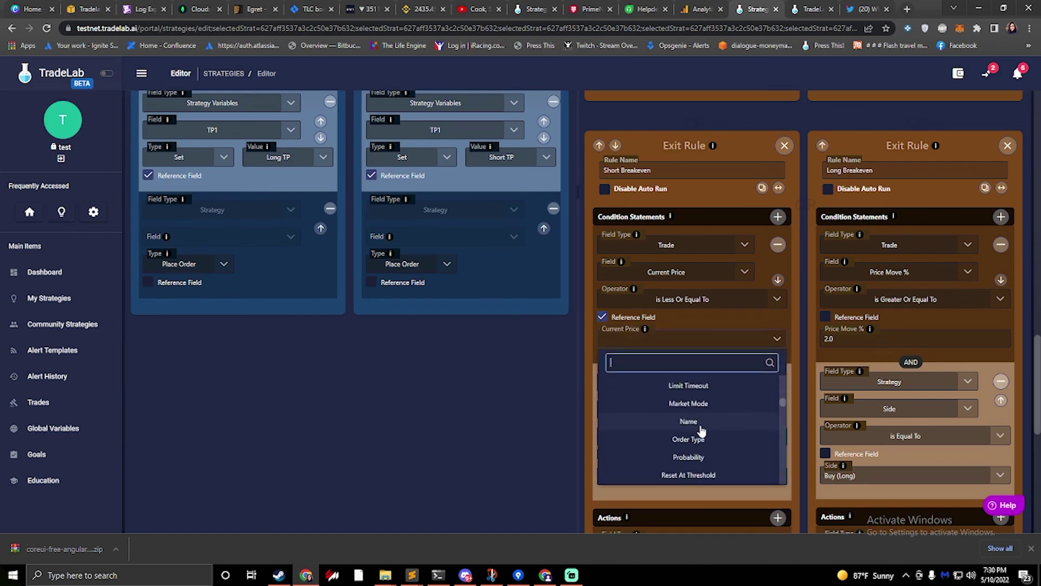
text(tp1)
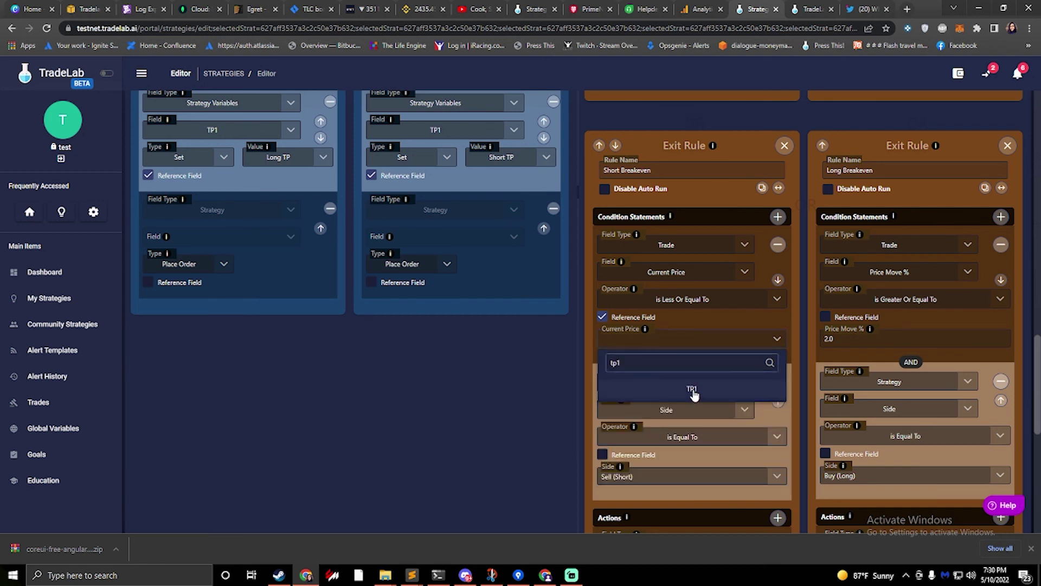
click(686, 384)
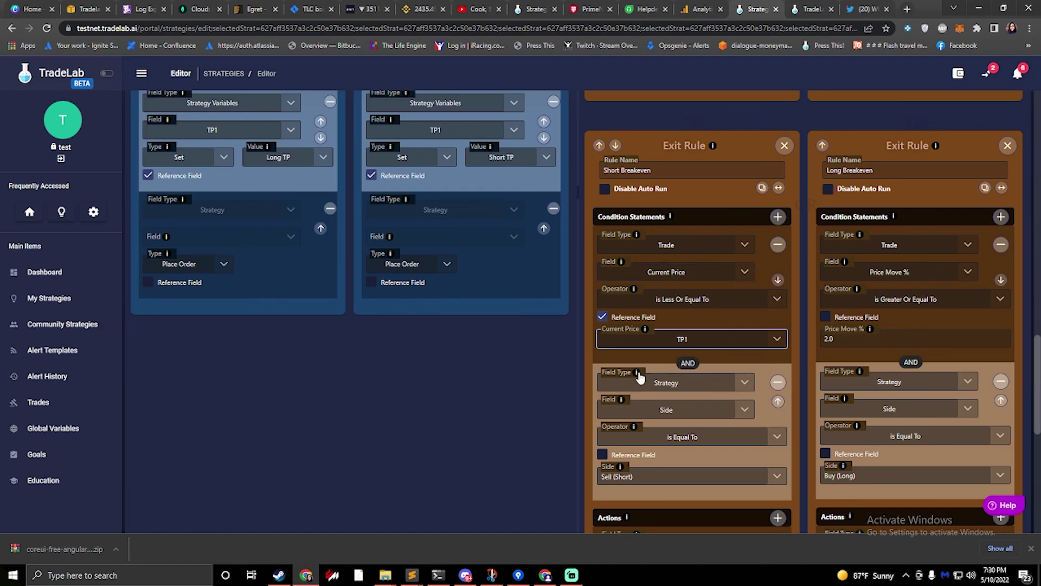
scroll(695, 328, down, 1)
scroll(668, 331, down, 4)
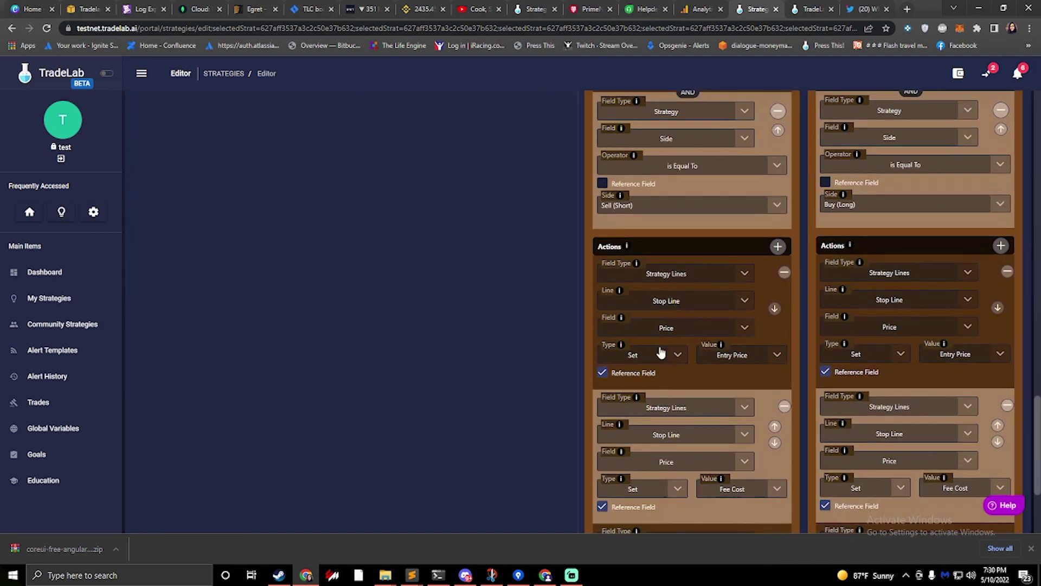
scroll(672, 299, down, 3)
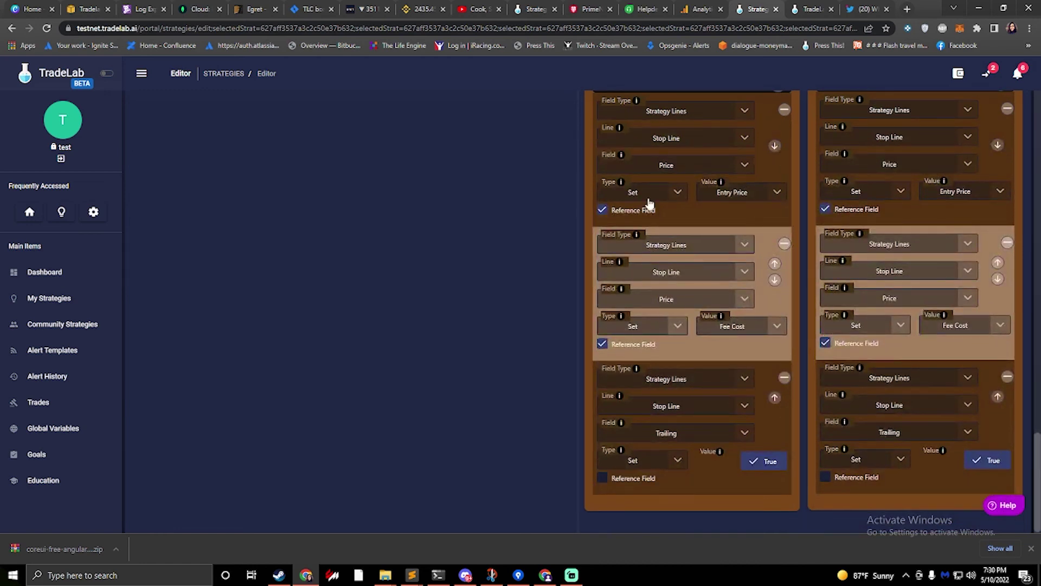
scroll(679, 249, up, 5)
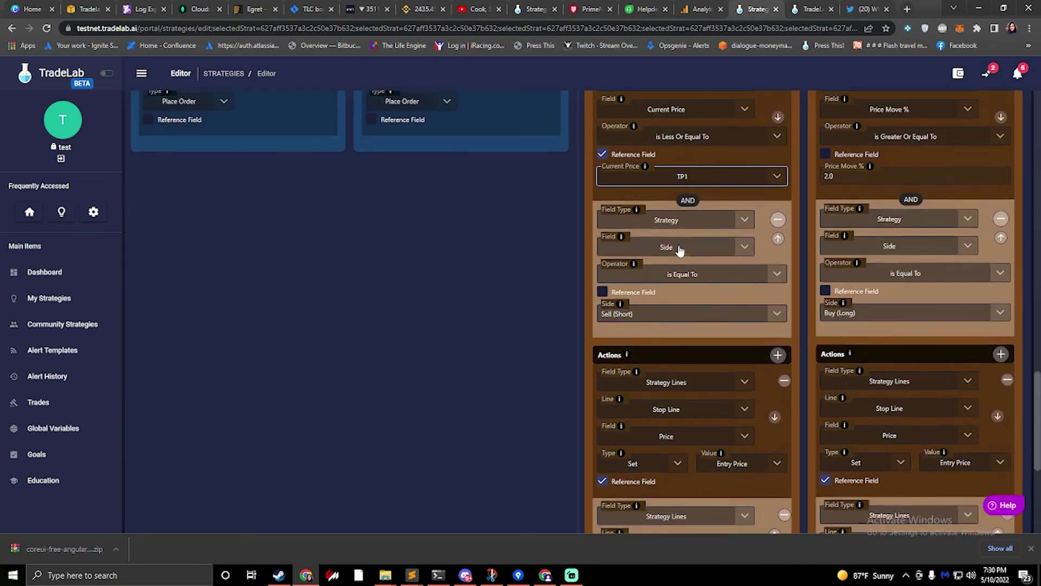
scroll(680, 249, up, 4)
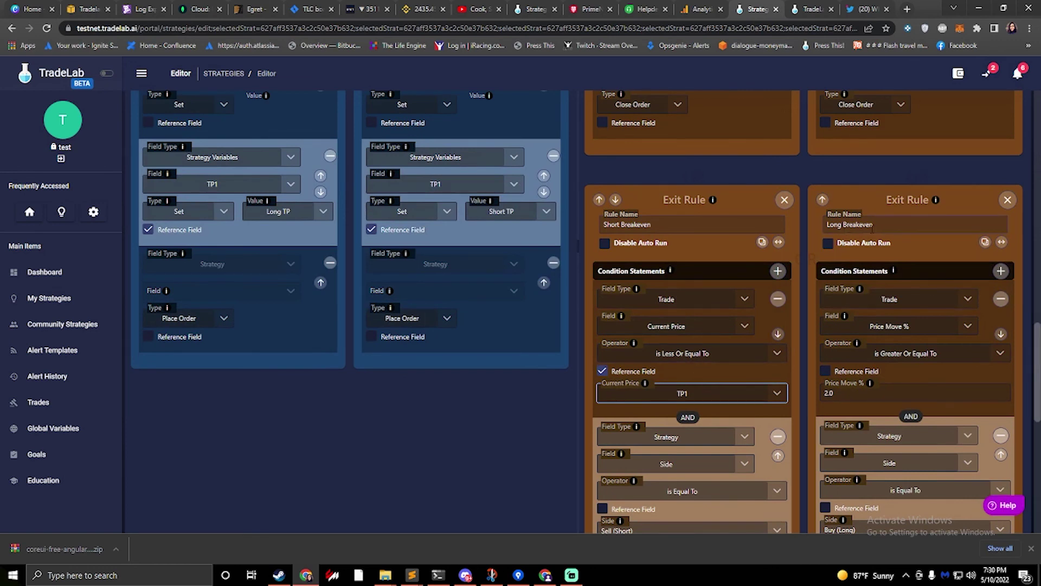
scroll(697, 321, down, 8)
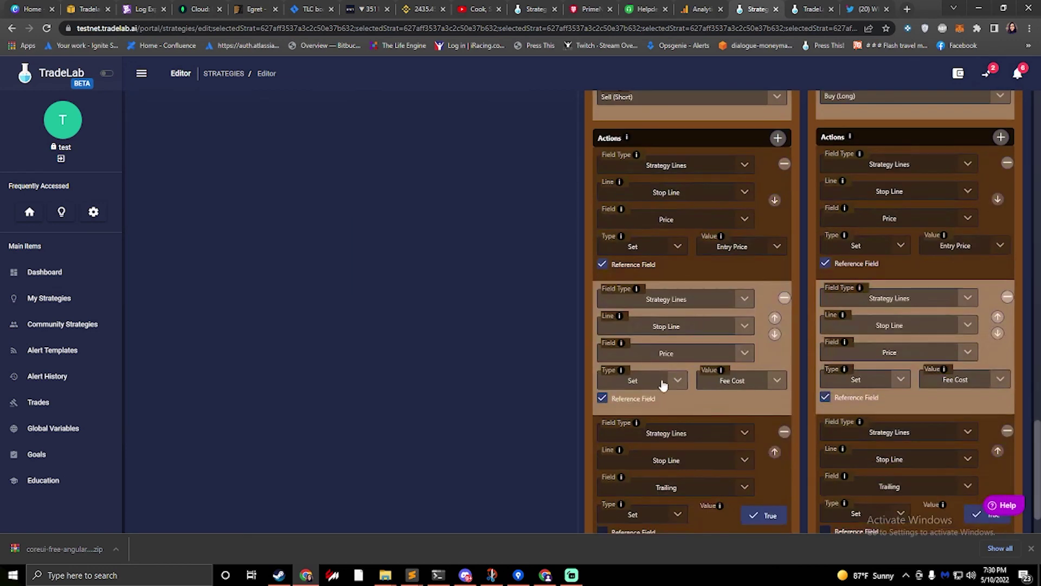
scroll(679, 366, up, 6)
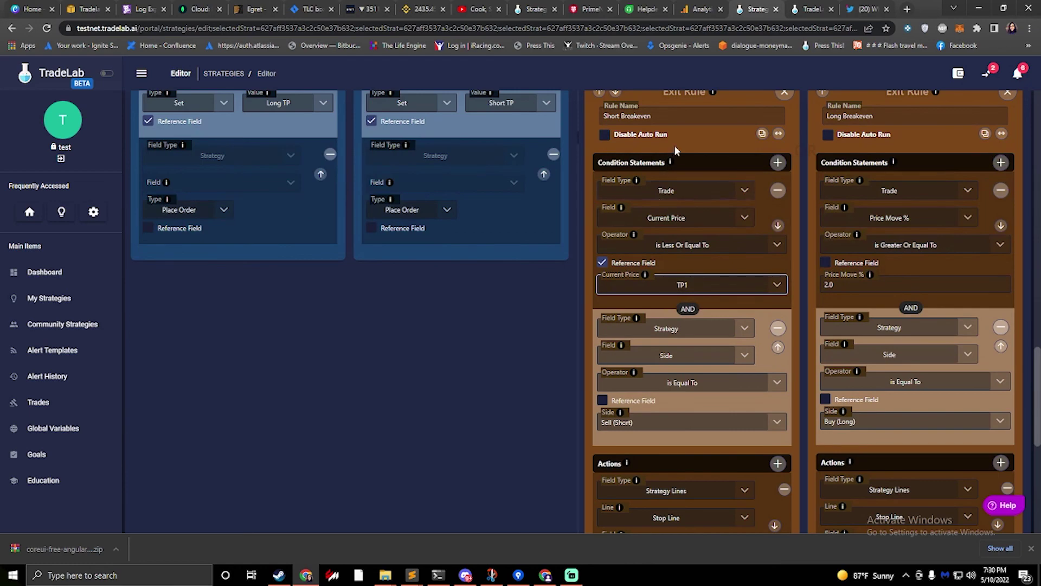
scroll(674, 145, down, 7)
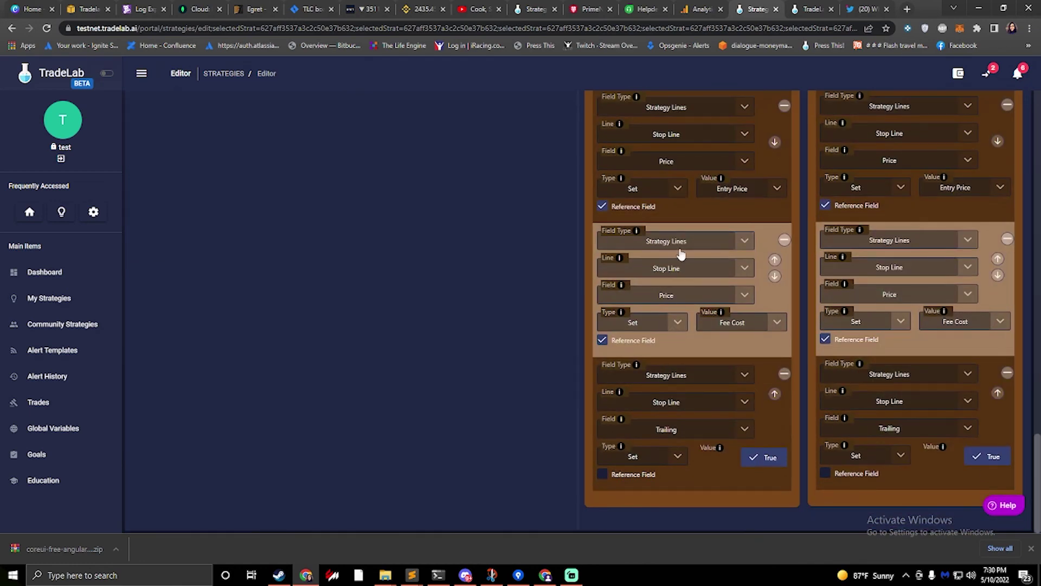
scroll(661, 233, up, 7)
scroll(661, 233, down, 7)
scroll(721, 298, up, 8)
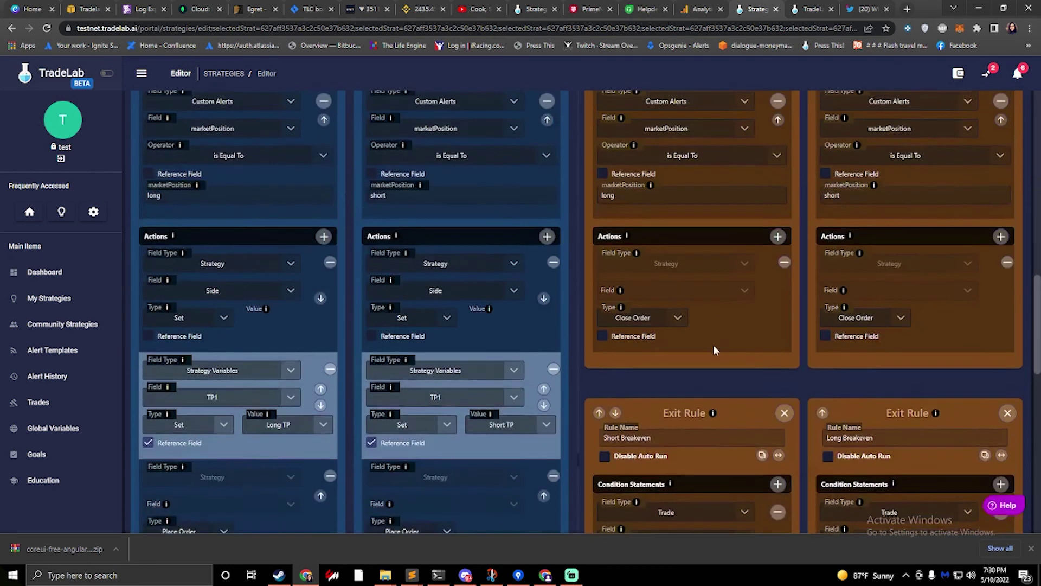
scroll(714, 350, down, 5)
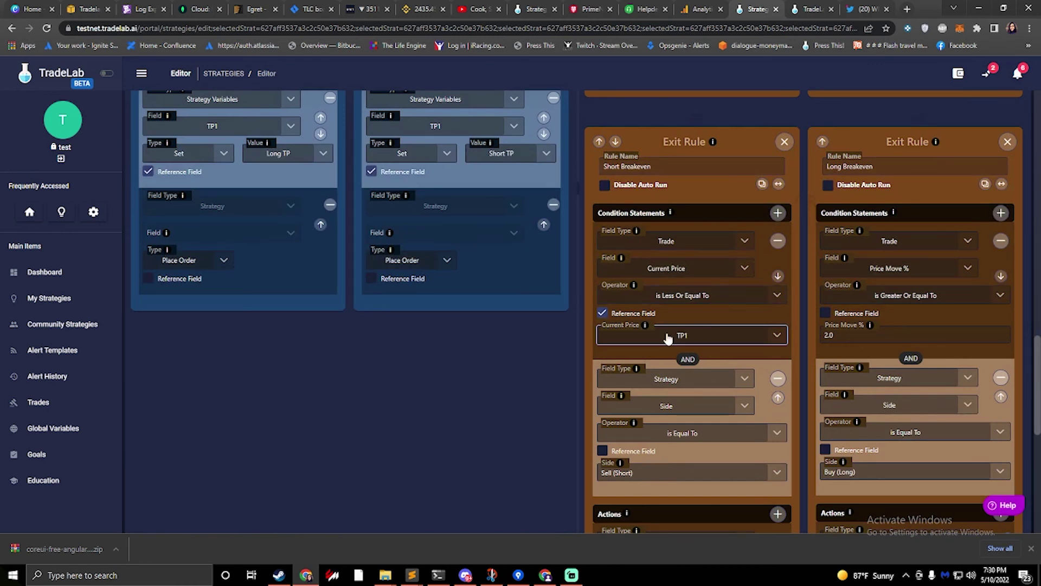
Change Long Breakeven's condition to Current Price Greater Or Equal To the referenced TP1
click(929, 245)
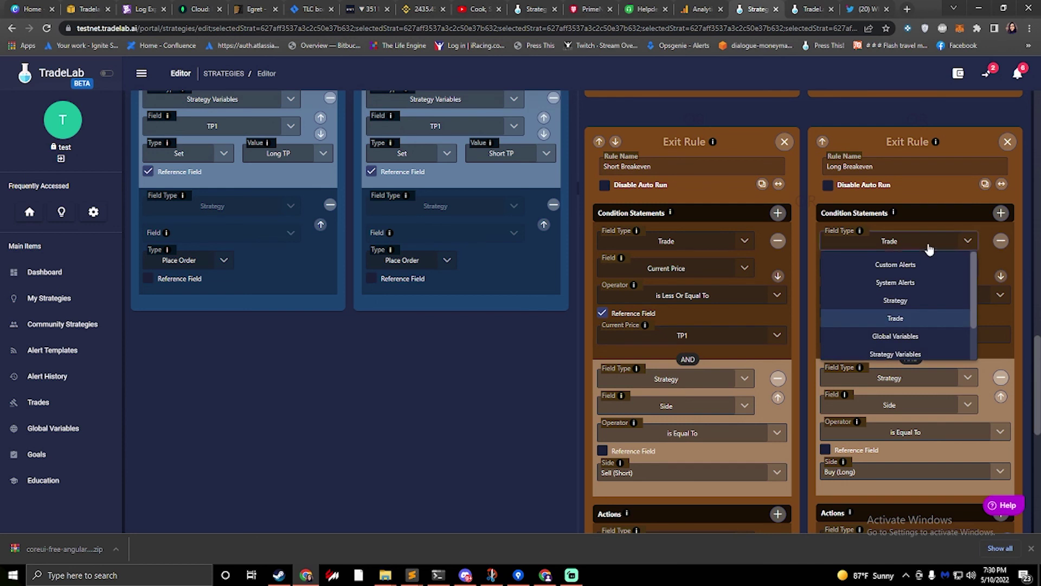
click(929, 246)
click(911, 269)
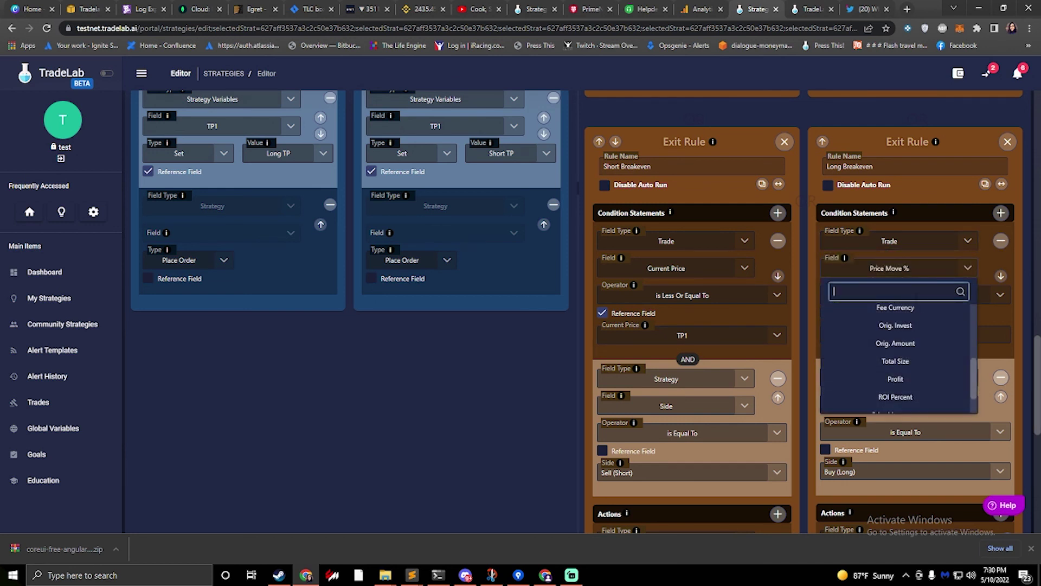
text(curry)
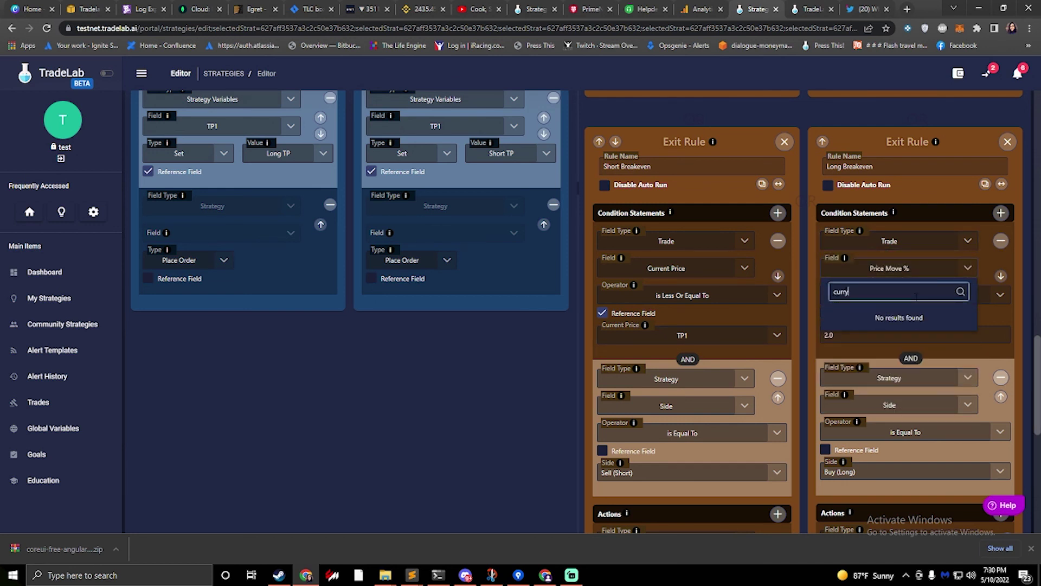
key(BackSpace)
click(908, 318)
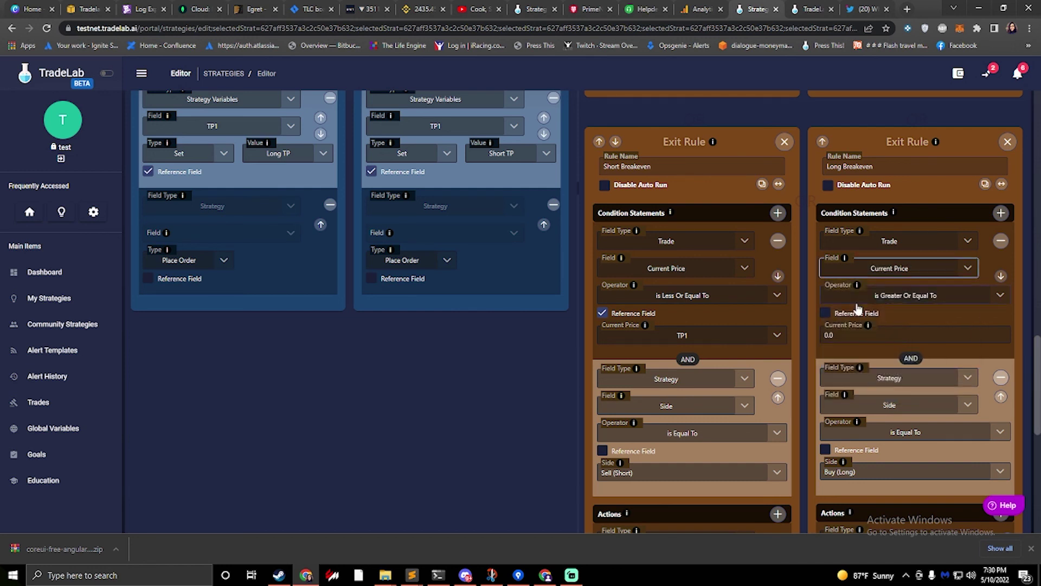
click(826, 315)
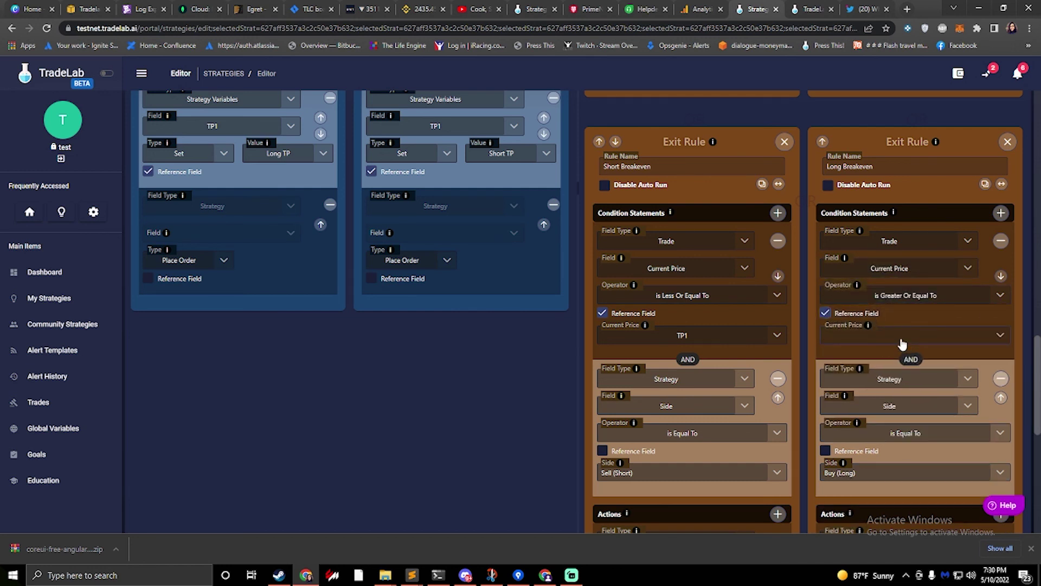
click(901, 336)
text(TP1)
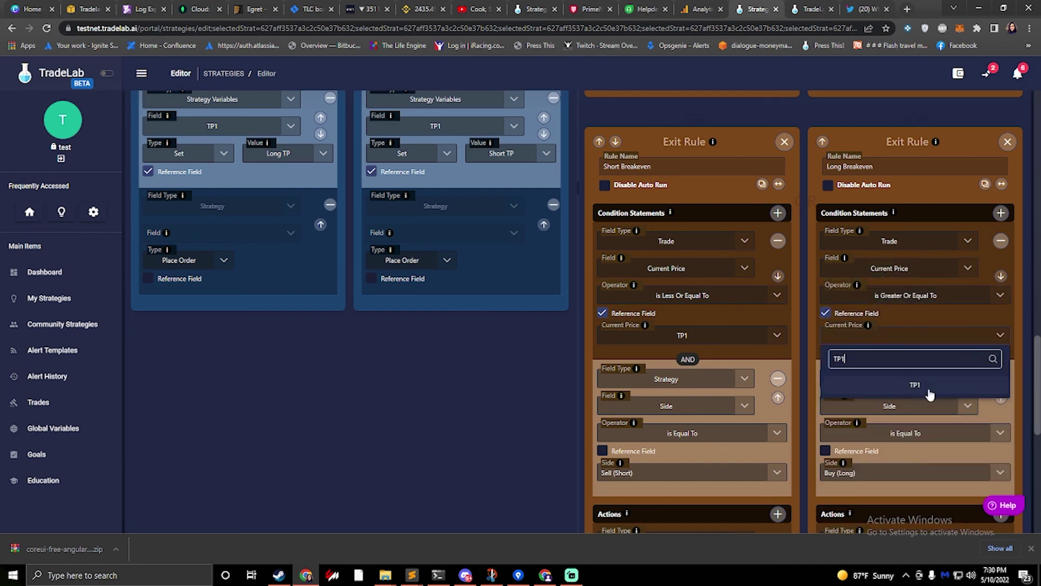
click(914, 385)
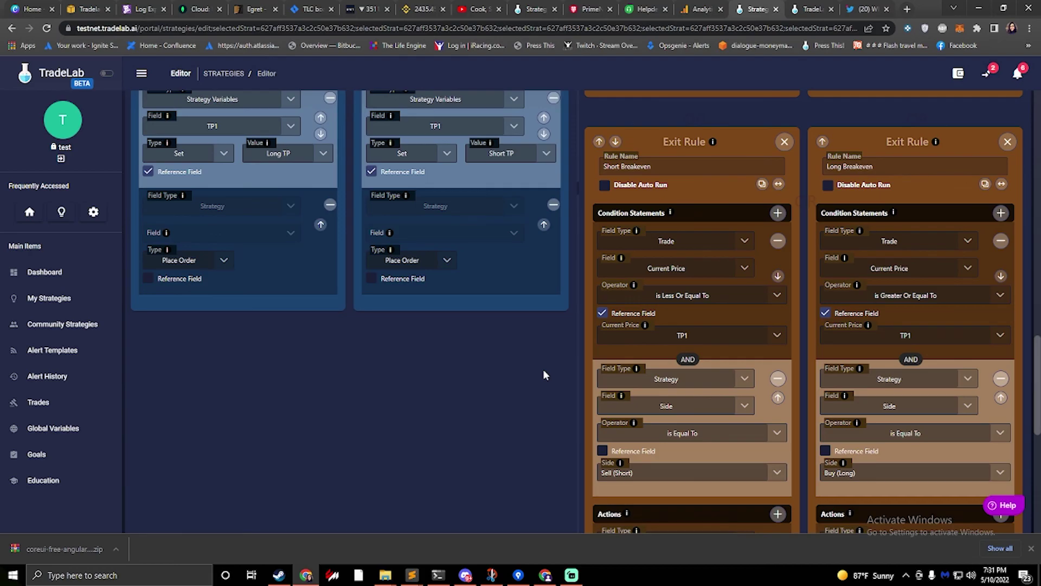
key(alt+Tab)
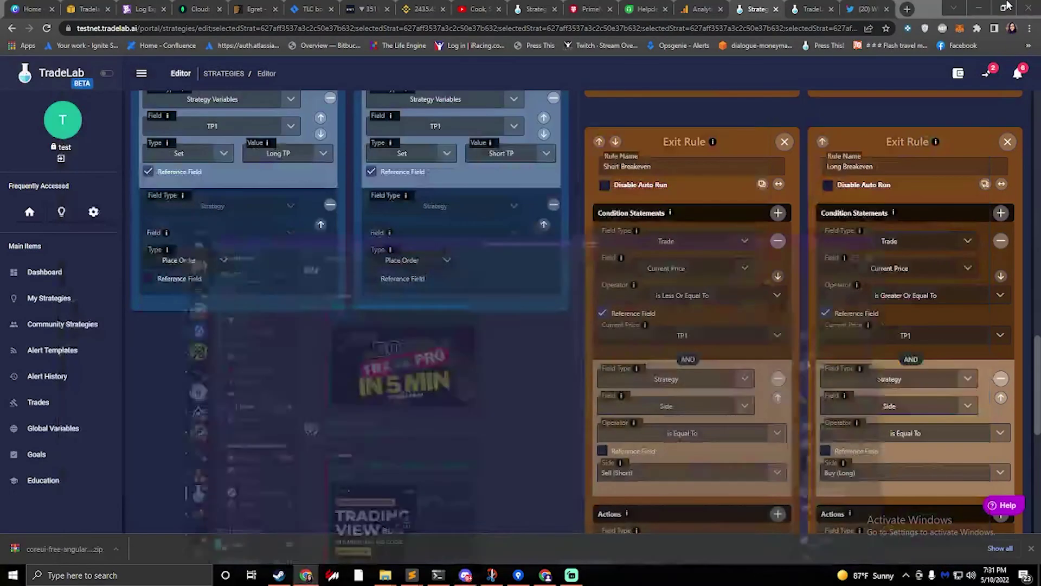
click(1003, 6)
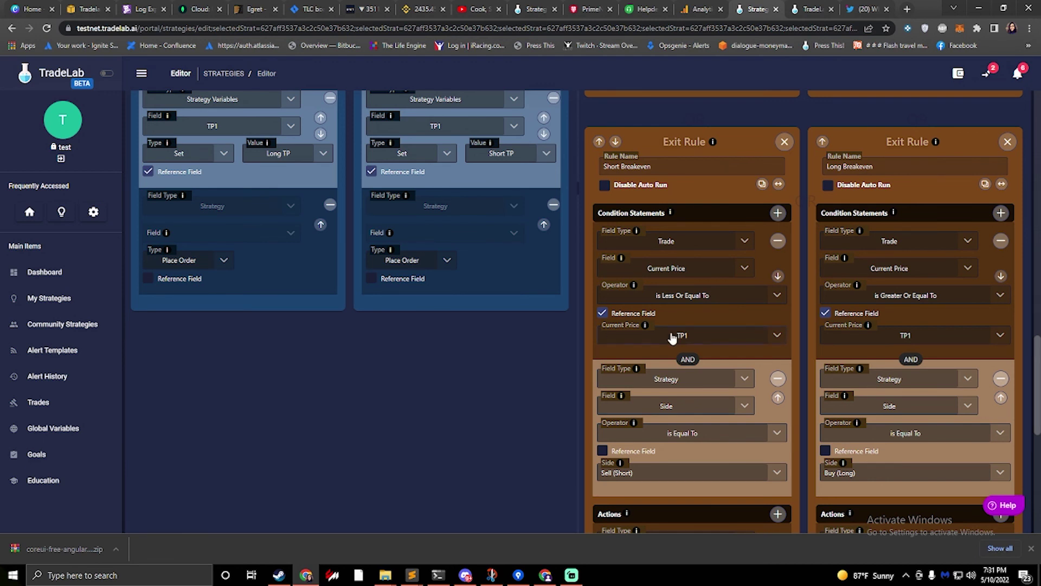
Open the Need some Help? panel from the purple Help button at bottom right
click(997, 506)
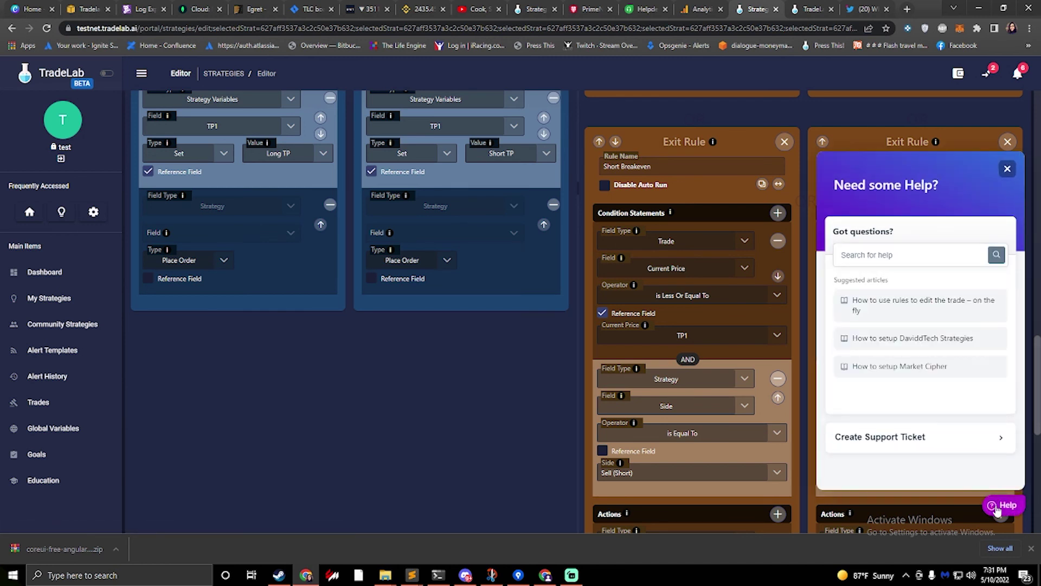